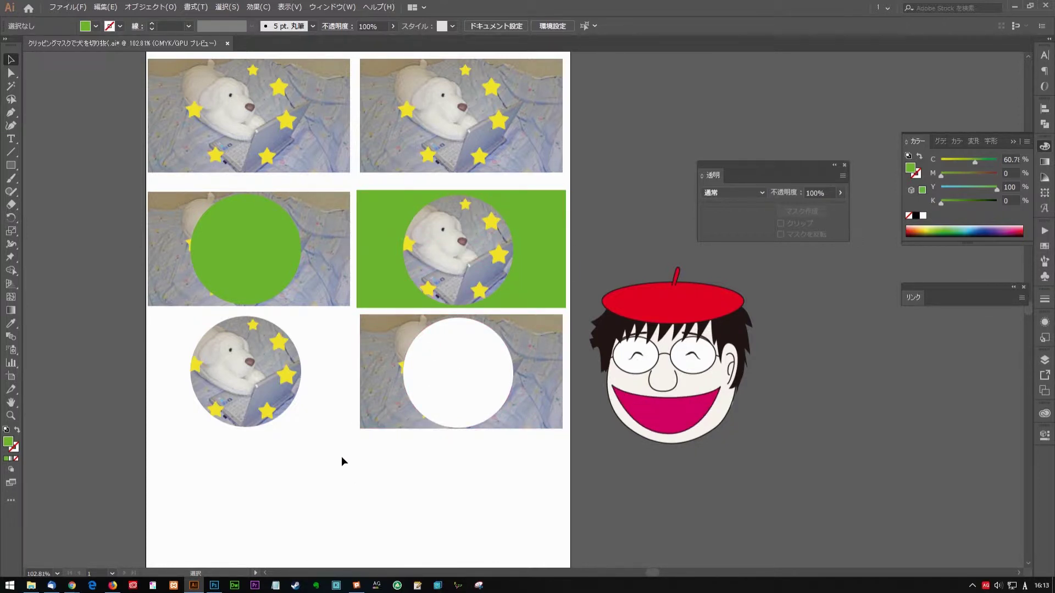
Marquee-select the circular dog-and-stars clip group at lower-left and delete it.
{"action": "left_click", "coordinate": [252, 352]}
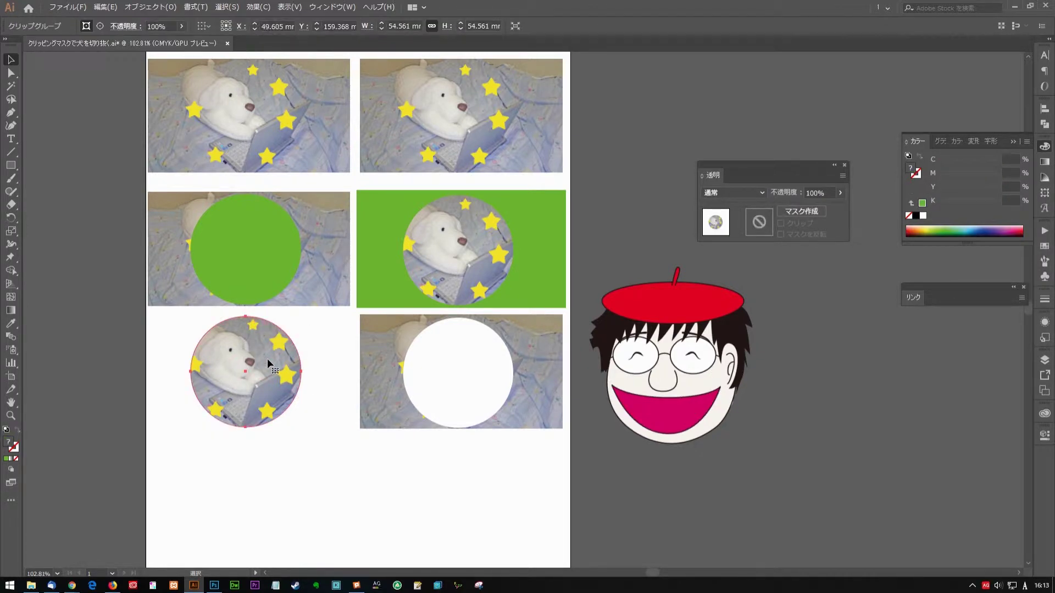
{"action": "left_click", "coordinate": [377, 372]}
{"action": "left_click", "coordinate": [48, 378]}
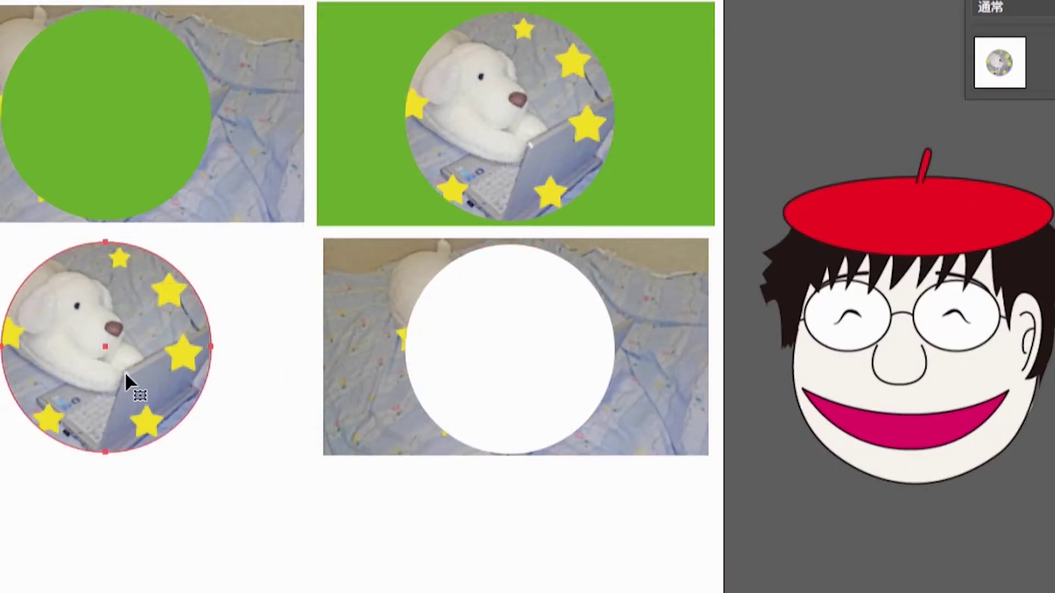
{"action": "left_click", "coordinate": [351, 412]}
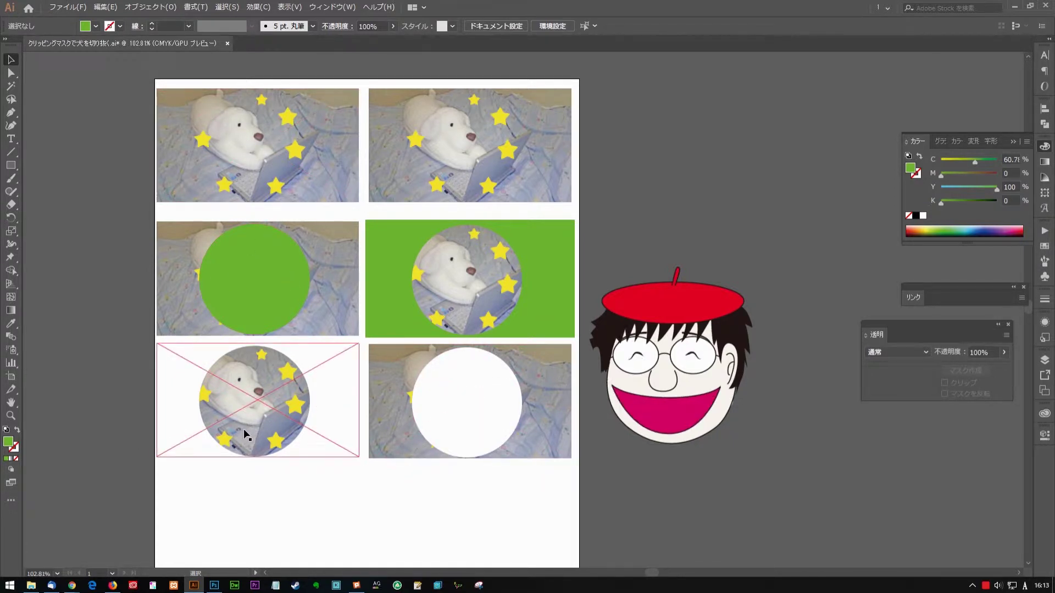
{"action": "left_click_drag", "start_coordinate": [281, 413], "coordinate": [285, 396]}
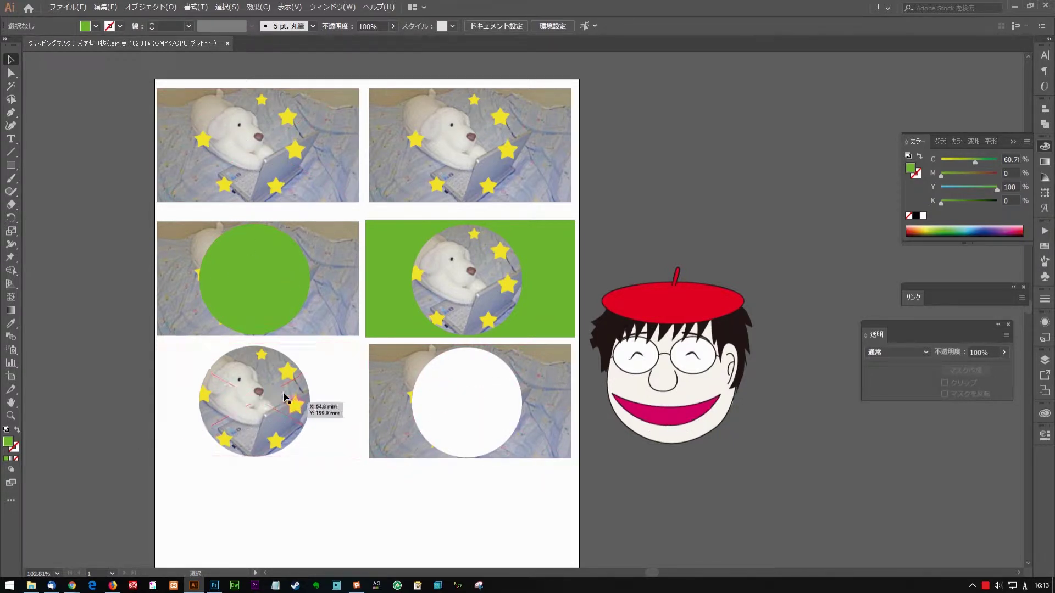
{"action": "mouse_move", "coordinate": [222, 515]}
{"action": "left_mouse_down"}
{"action": "mouse_move", "coordinate": [318, 385]}
{"action": "mouse_move", "coordinate": [335, 406]}
{"action": "left_mouse_up"}
{"action": "key", "text": "Delete"}
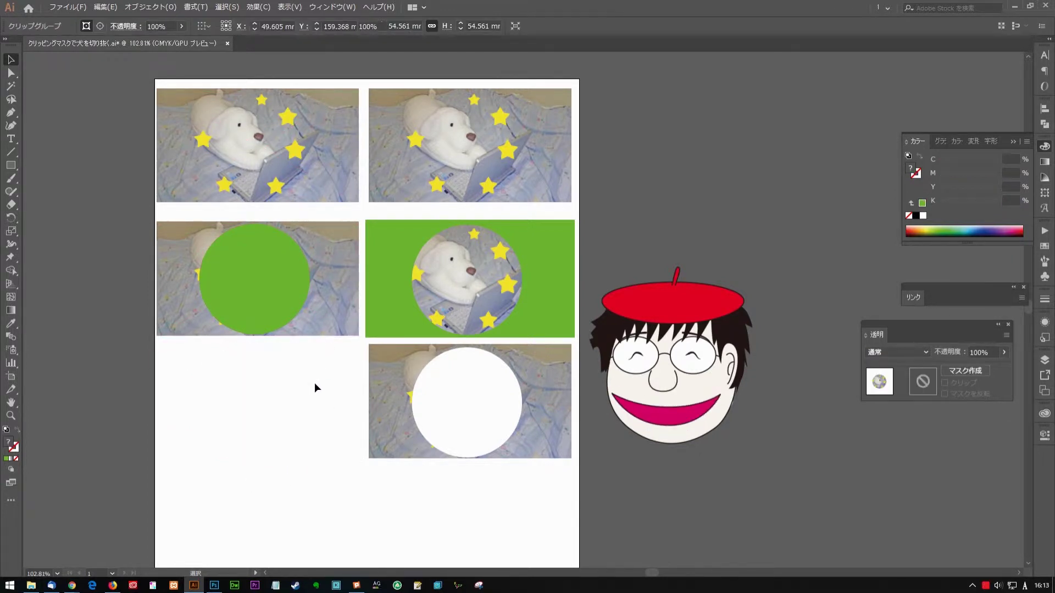
Move the green-circle photo group straight down to the bottom-left slot.
{"action": "left_click", "coordinate": [287, 275]}
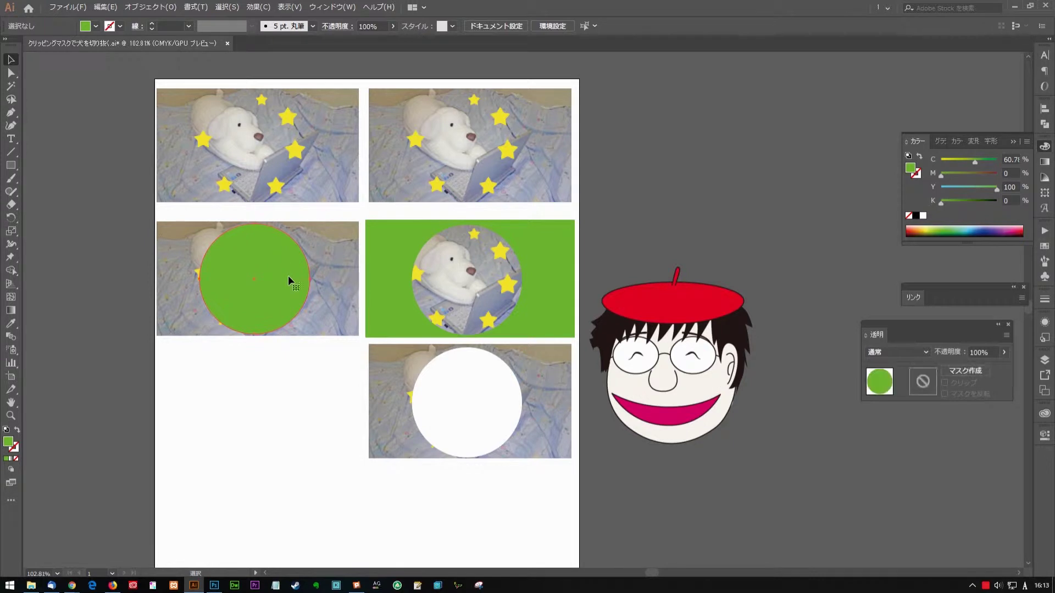
{"action": "left_click_drag", "start_coordinate": [337, 286], "coordinate": [321, 504]}
{"action": "left_click", "coordinate": [295, 280]}
{"action": "scroll", "coordinate": [295, 244], "scroll_direction": "up", "scroll_amount": 3}
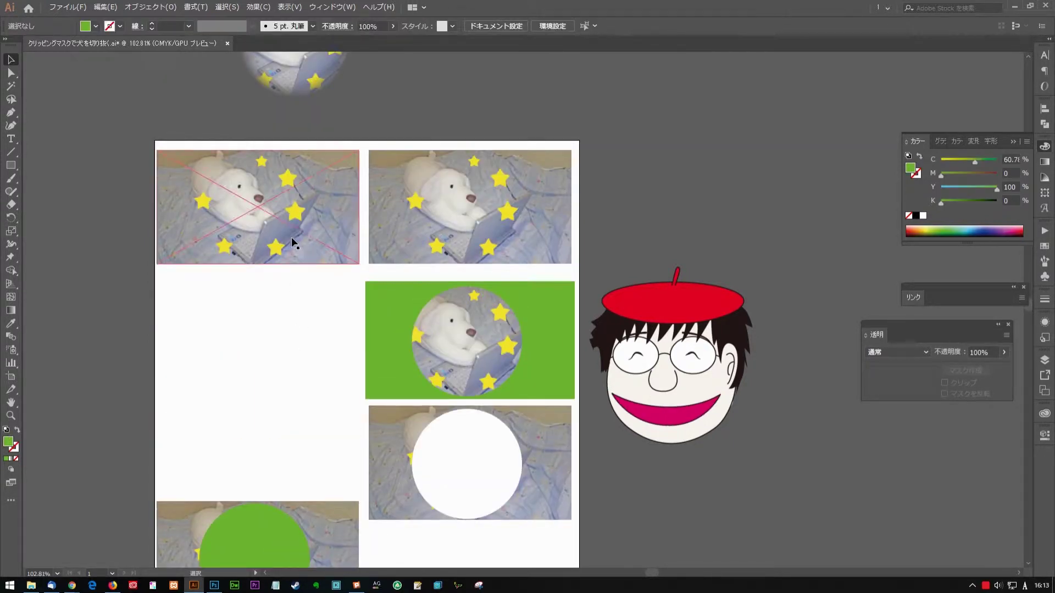
Check the top-left dog photo's grouping options and undo a trial move of it.
{"action": "left_click", "coordinate": [296, 209]}
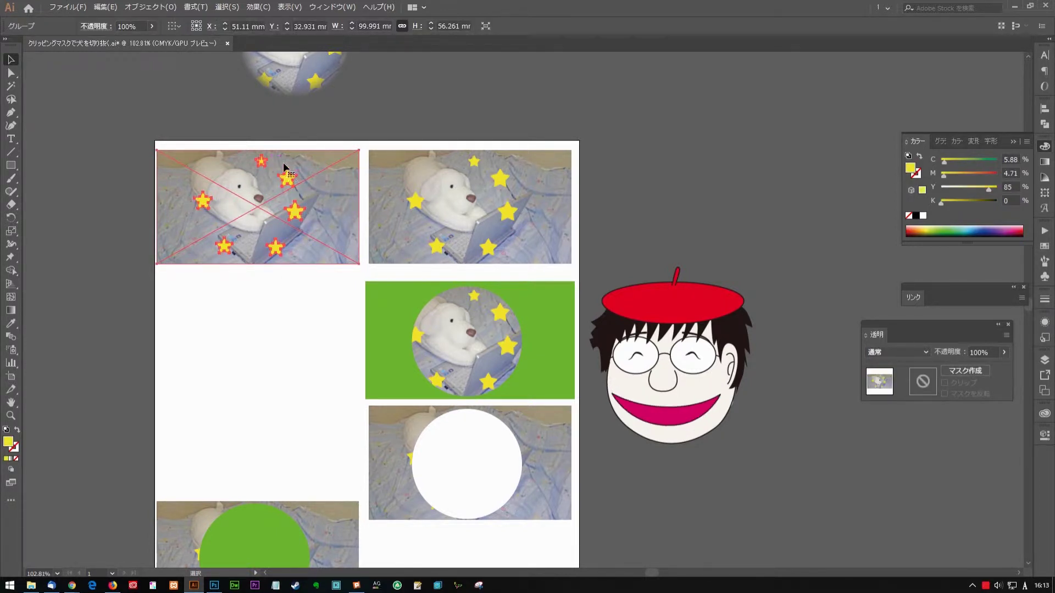
{"action": "left_click", "coordinate": [165, 7]}
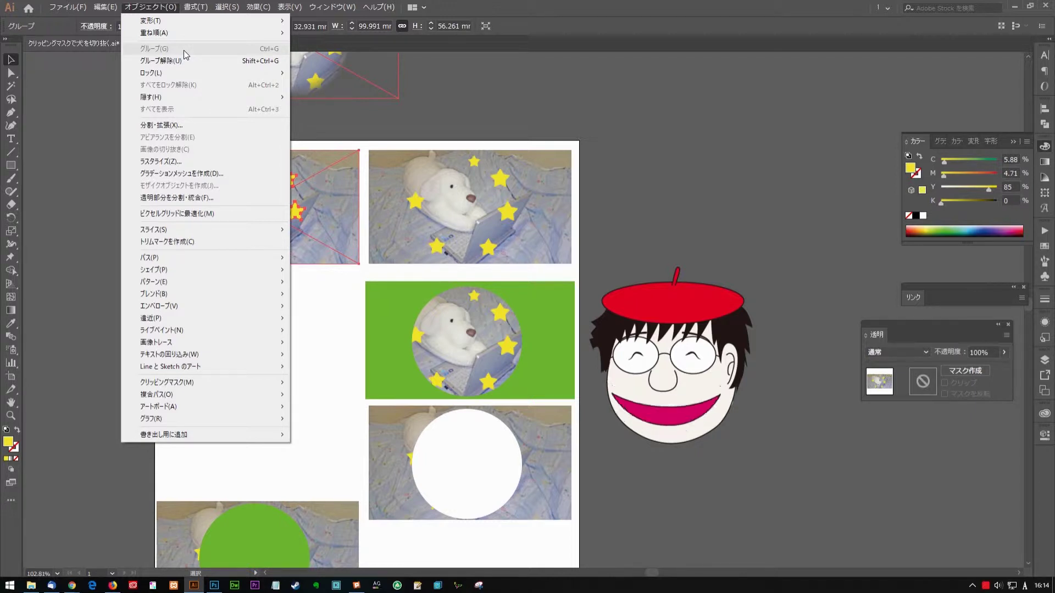
{"action": "left_click", "coordinate": [332, 291]}
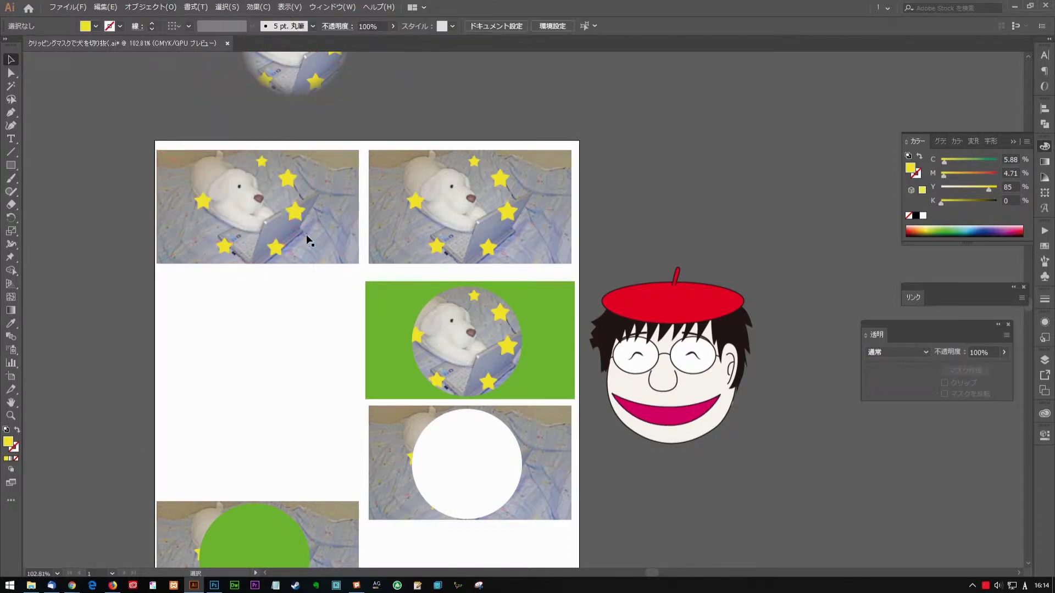
{"action": "mouse_move", "coordinate": [336, 225]}
{"action": "left_mouse_down"}
{"action": "mouse_move", "coordinate": [337, 358]}
{"action": "mouse_move", "coordinate": [338, 281]}
{"action": "left_mouse_up"}
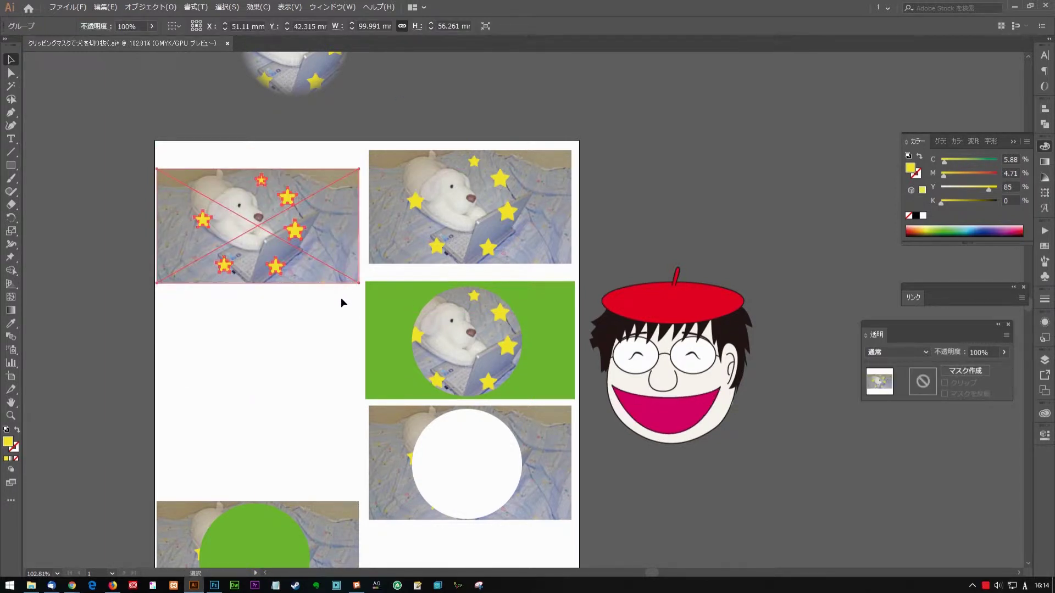
{"action": "key", "text": "ctrl+z"}
{"action": "key", "text": "ctrl+z"}
{"action": "left_click", "coordinate": [320, 317]}
{"action": "scroll", "coordinate": [340, 252], "scroll_direction": "left", "scroll_amount": 1}
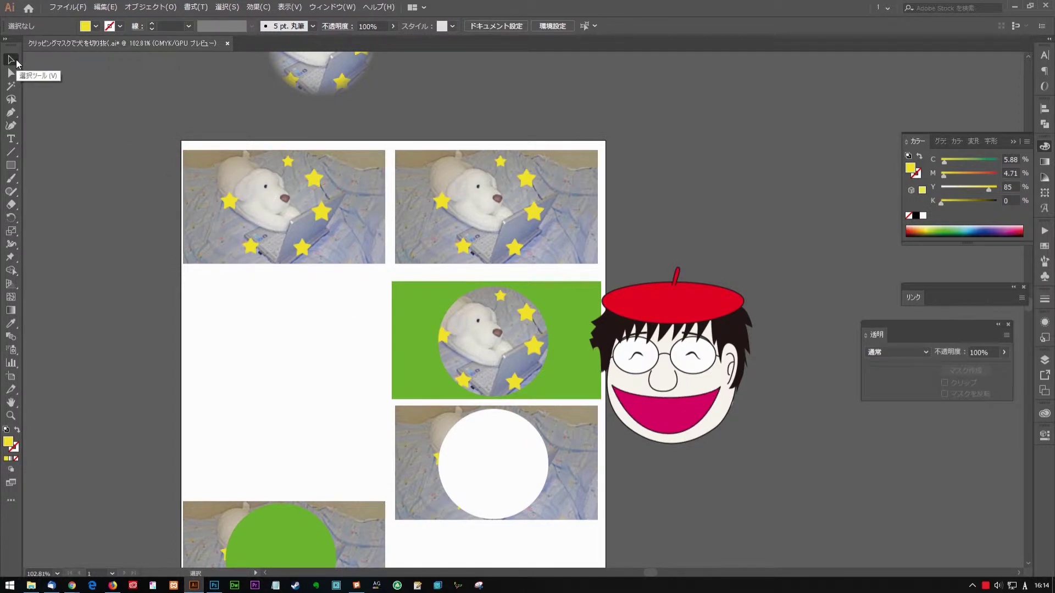
Undo a misplaced move and return the dog photo to the top-left slot.
{"action": "left_click", "coordinate": [336, 239]}
{"action": "mouse_move", "coordinate": [356, 177]}
{"action": "left_mouse_down"}
{"action": "mouse_move", "coordinate": [358, 301]}
{"action": "mouse_move", "coordinate": [568, 181]}
{"action": "left_mouse_up"}
{"action": "key", "text": "ctrl+z"}
{"action": "left_click_drag", "start_coordinate": [352, 329], "coordinate": [348, 204]}
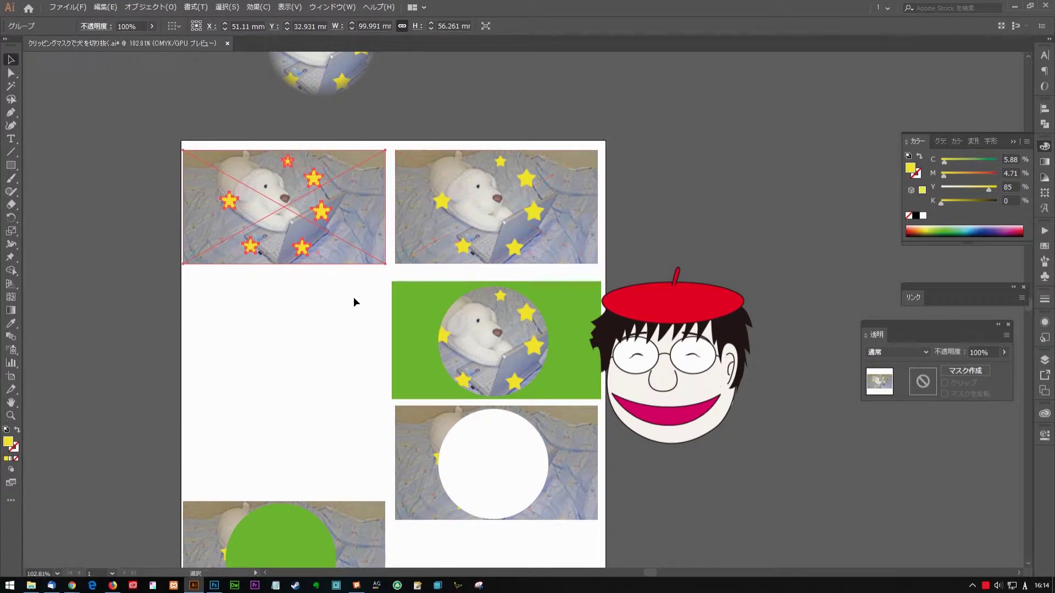
{"action": "left_click", "coordinate": [353, 297]}
{"action": "scroll", "coordinate": [309, 243], "scroll_direction": "down", "scroll_amount": 1}
{"action": "left_click_drag", "start_coordinate": [327, 318], "coordinate": [311, 351]}
{"action": "left_click", "coordinate": [358, 203]}
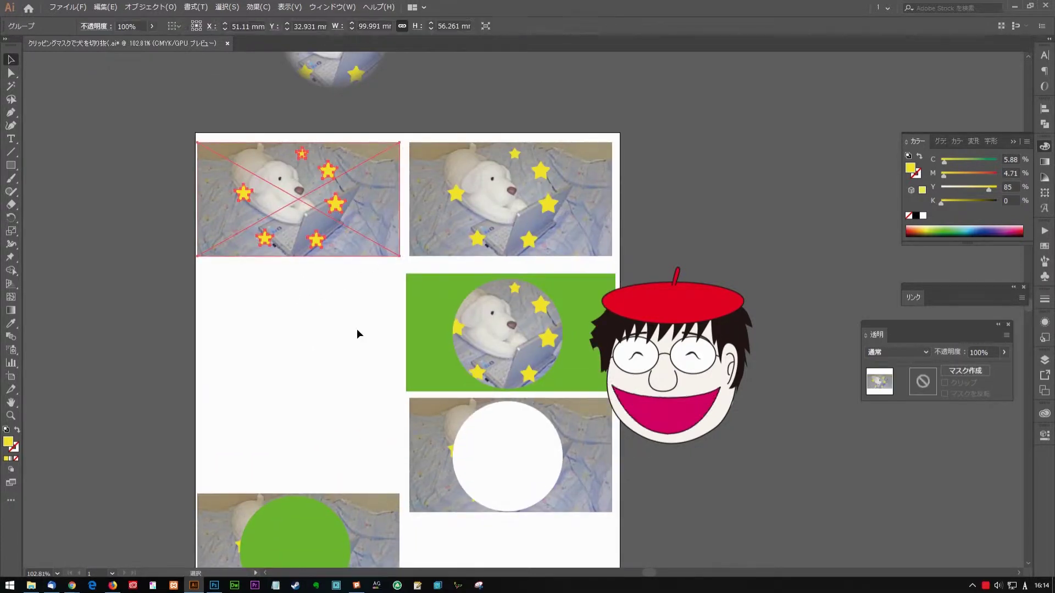
{"action": "left_click", "coordinate": [357, 328]}
Alt-drag a copy of the green circle onto the top-left dog photo.
{"action": "left_click_drag", "start_coordinate": [309, 520], "coordinate": [318, 178]}
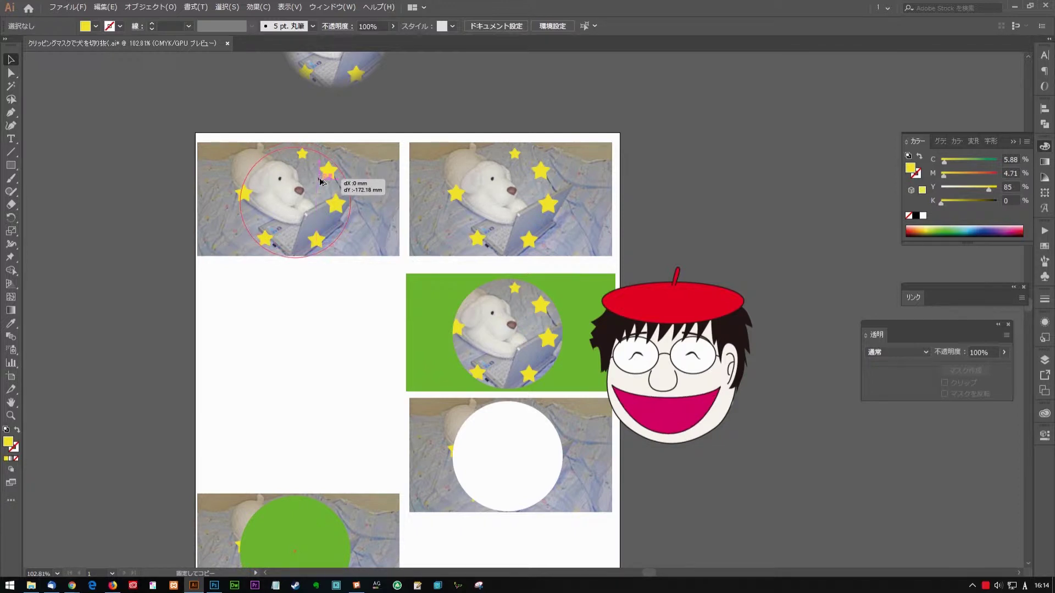
{"action": "left_click_drag", "start_coordinate": [321, 182], "coordinate": [321, 181]}
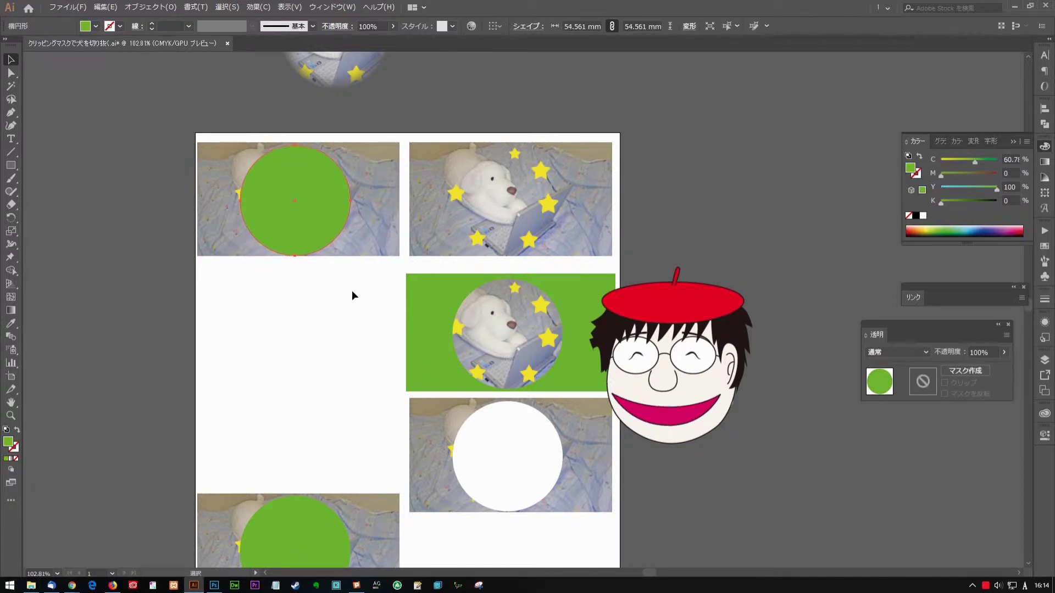
{"action": "left_click", "coordinate": [382, 198]}
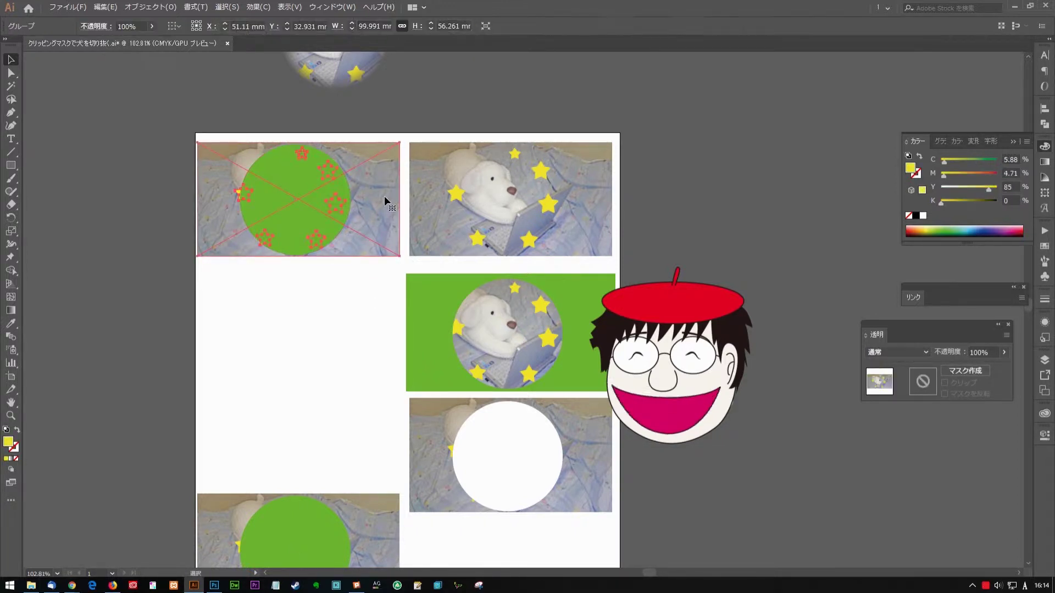
{"action": "left_click", "coordinate": [300, 193]}
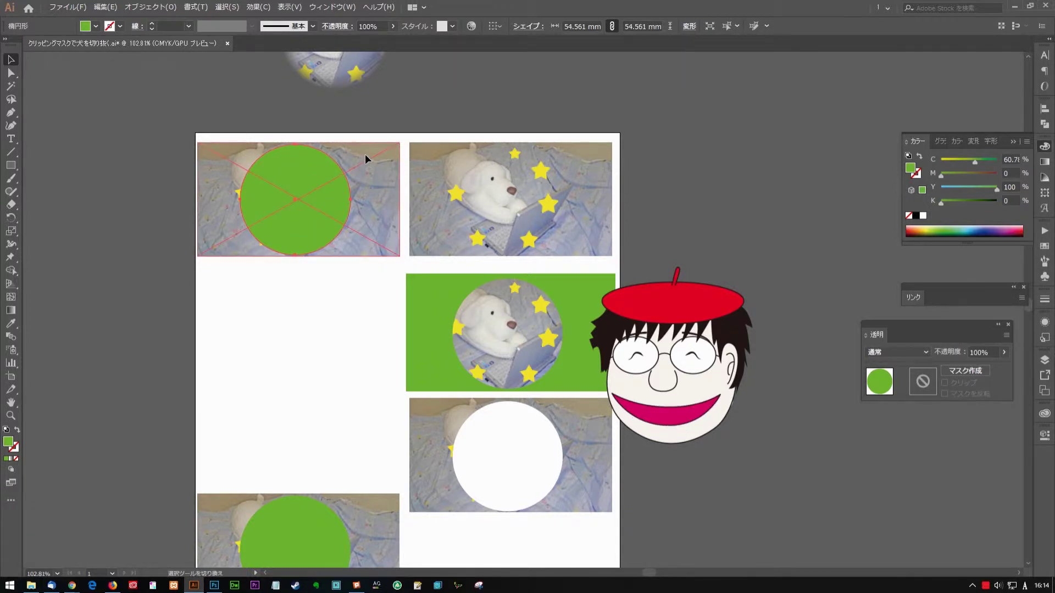
Select the circle copy and photo together and make a clipping mask.
{"action": "left_click", "coordinate": [374, 167], "text": "shift"}
{"action": "right_click", "coordinate": [379, 188]}
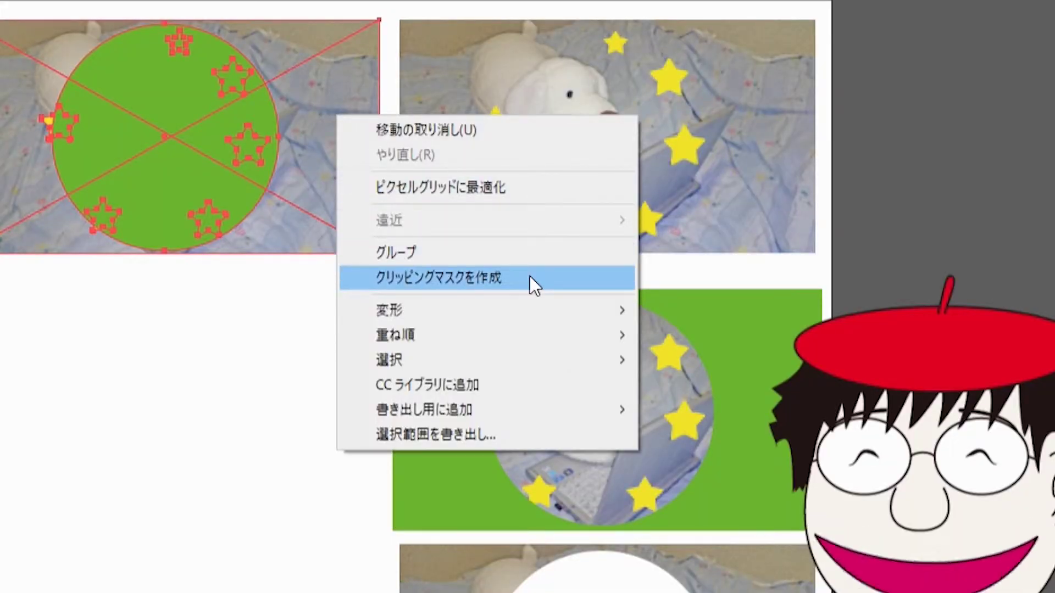
{"action": "left_click", "coordinate": [487, 277]}
{"action": "left_click", "coordinate": [321, 281]}
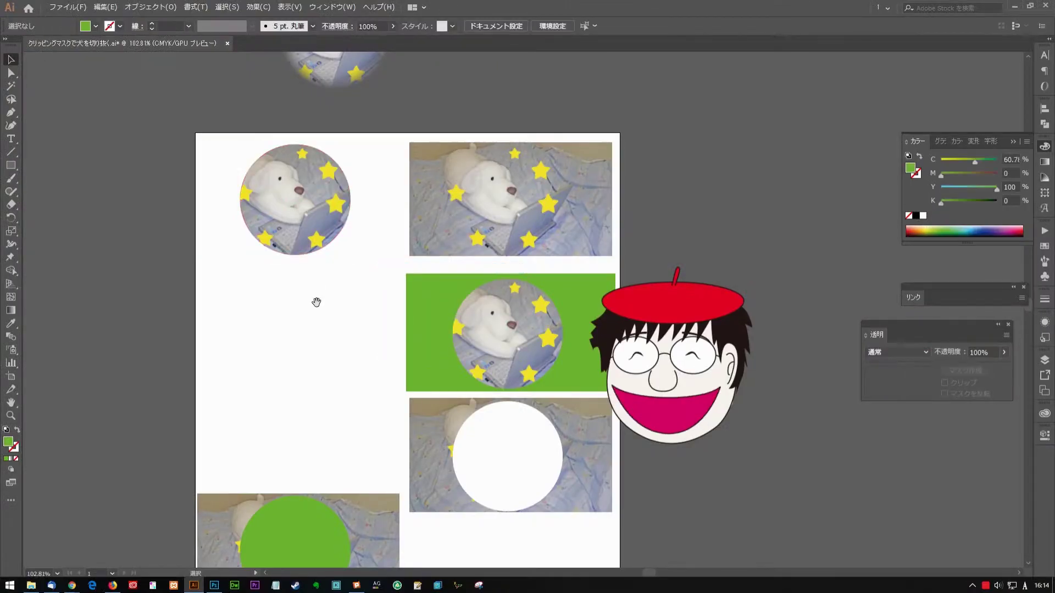
{"action": "scroll", "coordinate": [315, 324], "scroll_direction": "down", "scroll_amount": 3}
Delete the green-circle photo group at the bottom-left.
{"action": "scroll", "coordinate": [292, 204], "scroll_direction": "up", "scroll_amount": 2}
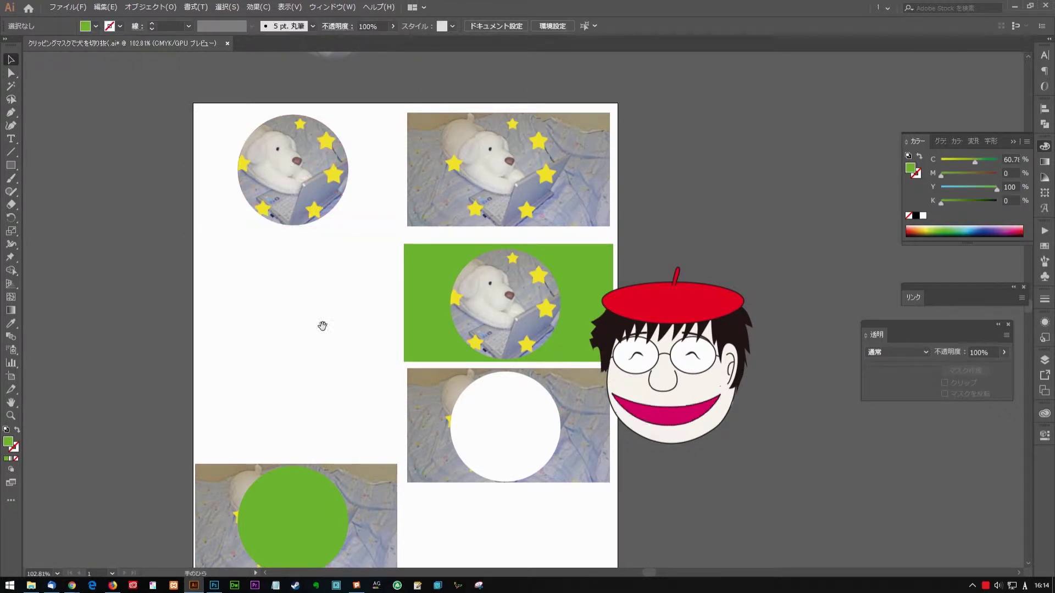
{"action": "scroll", "coordinate": [309, 280], "scroll_direction": "down", "scroll_amount": 7}
{"action": "left_click", "coordinate": [363, 370]}
{"action": "key", "text": "Delete"}
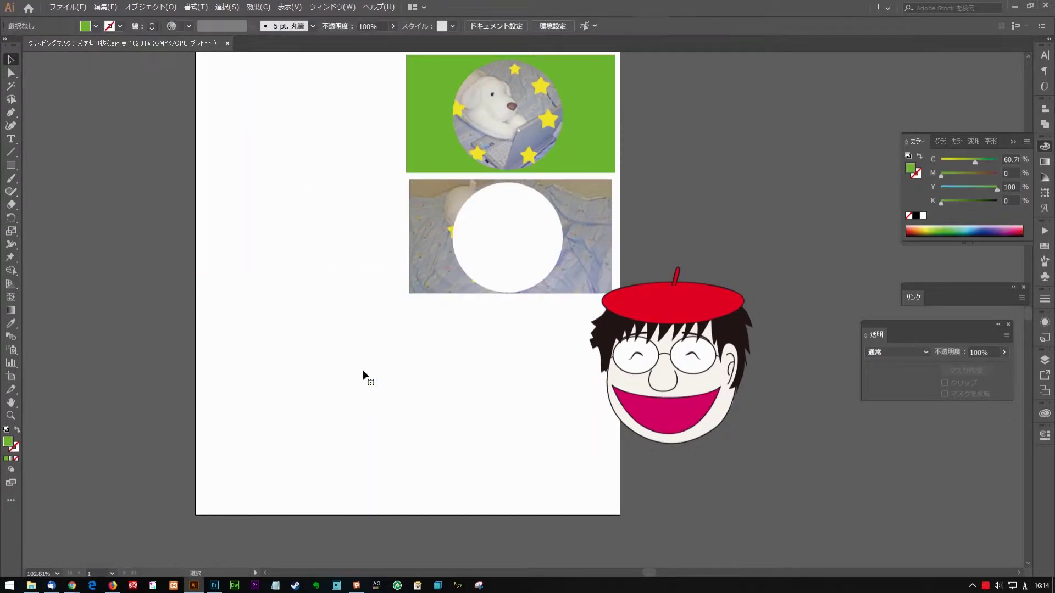
Drag the green circle-hole frame left, off its dog photo.
{"action": "left_click_drag", "start_coordinate": [357, 270], "coordinate": [344, 493]}
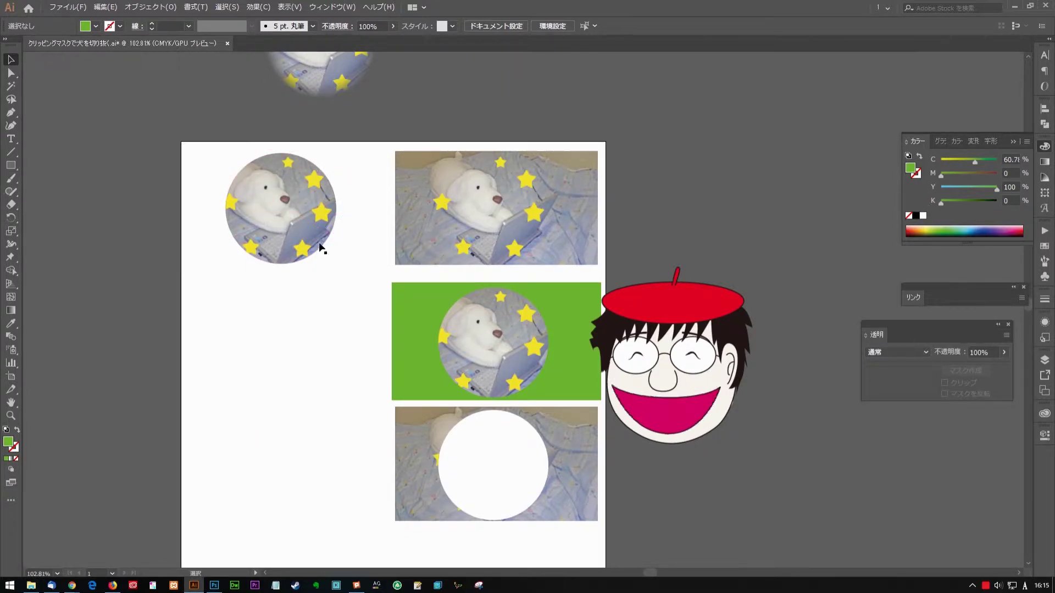
{"action": "left_click_drag", "start_coordinate": [309, 312], "coordinate": [115, 287]}
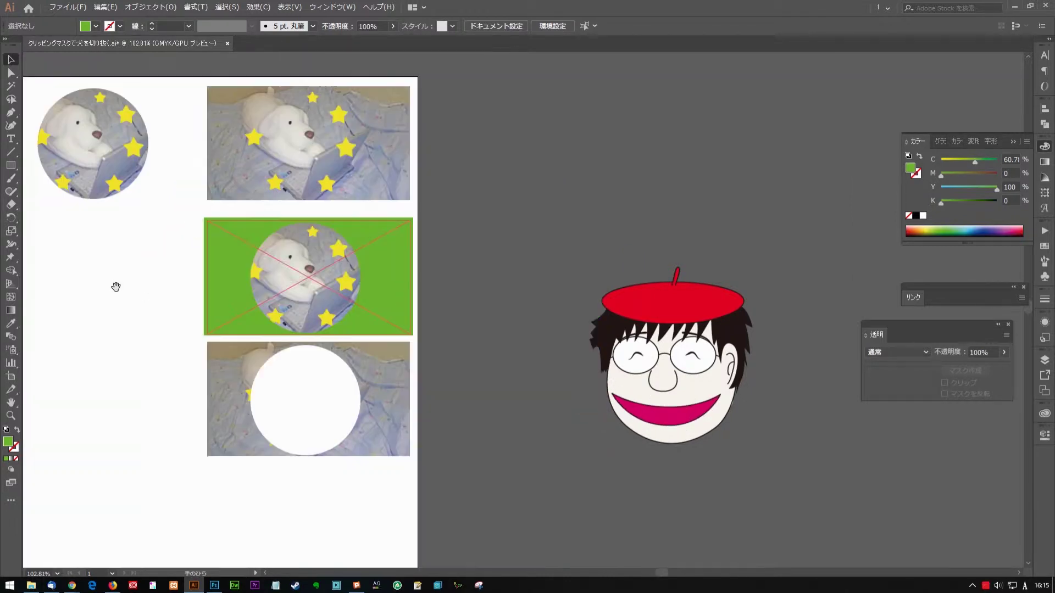
{"action": "mouse_move", "coordinate": [210, 288]}
{"action": "left_mouse_down"}
{"action": "mouse_move", "coordinate": [408, 315]}
{"action": "mouse_move", "coordinate": [258, 321]}
{"action": "left_mouse_up"}
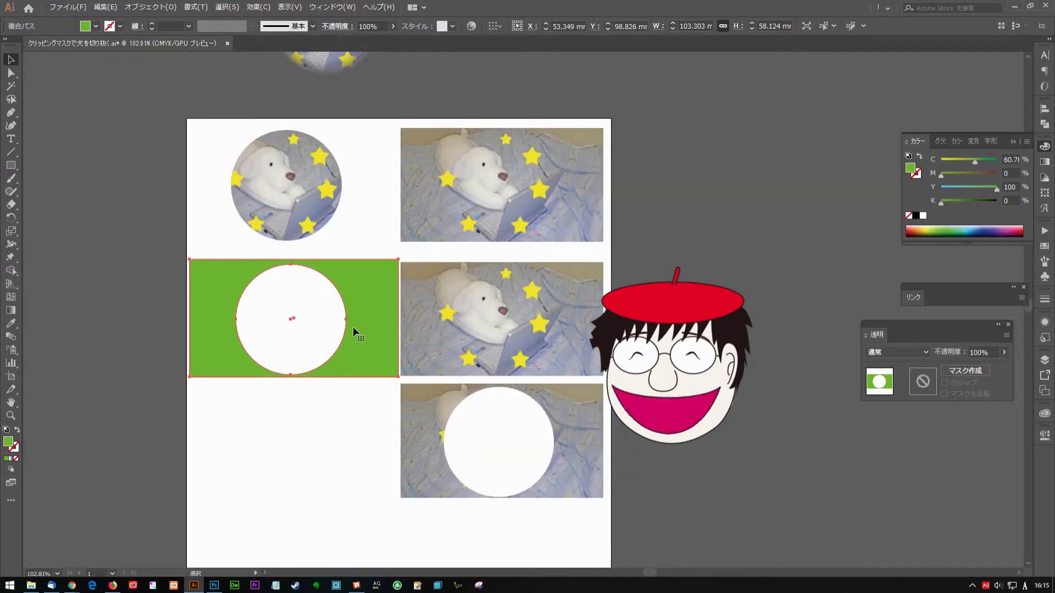
Return the green frame over its photo and clip the photo to the frame's shape.
{"action": "key", "text": "ctrl+z"}
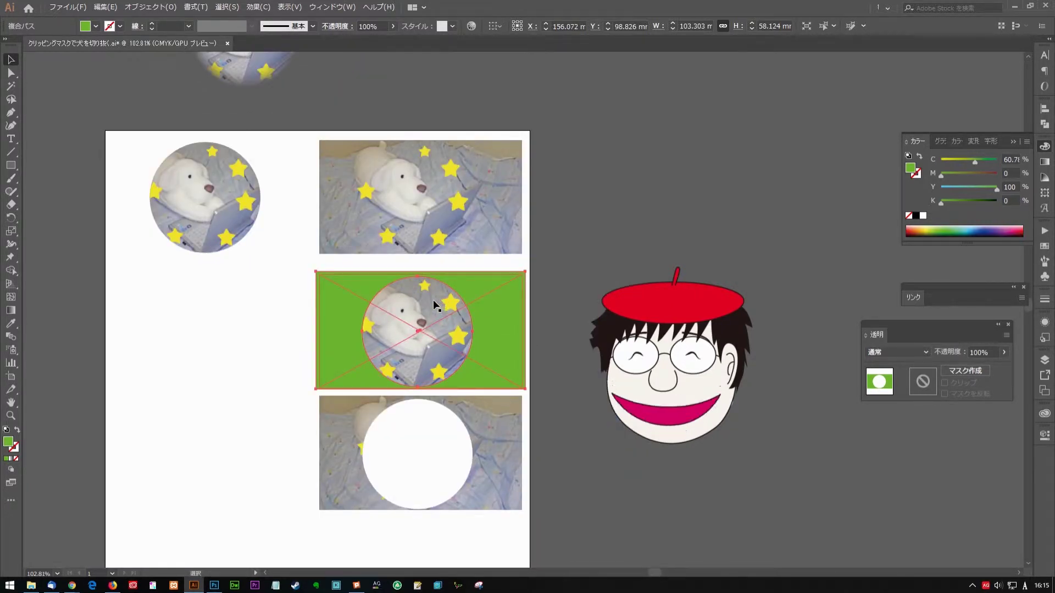
{"action": "left_click", "coordinate": [426, 340]}
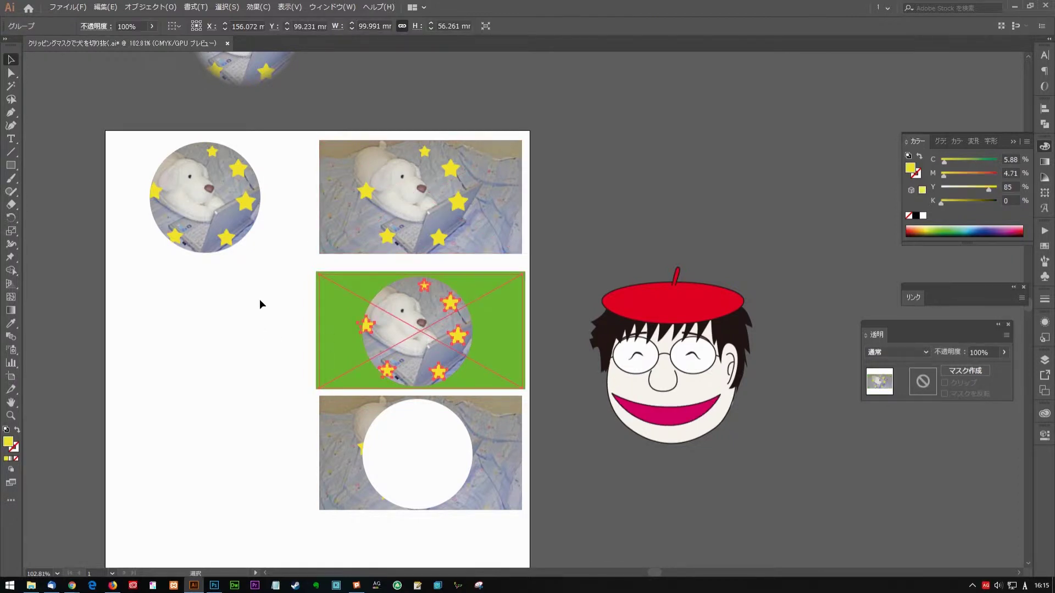
{"action": "left_click_drag", "start_coordinate": [260, 304], "coordinate": [324, 341]}
{"action": "right_click", "coordinate": [277, 318]}
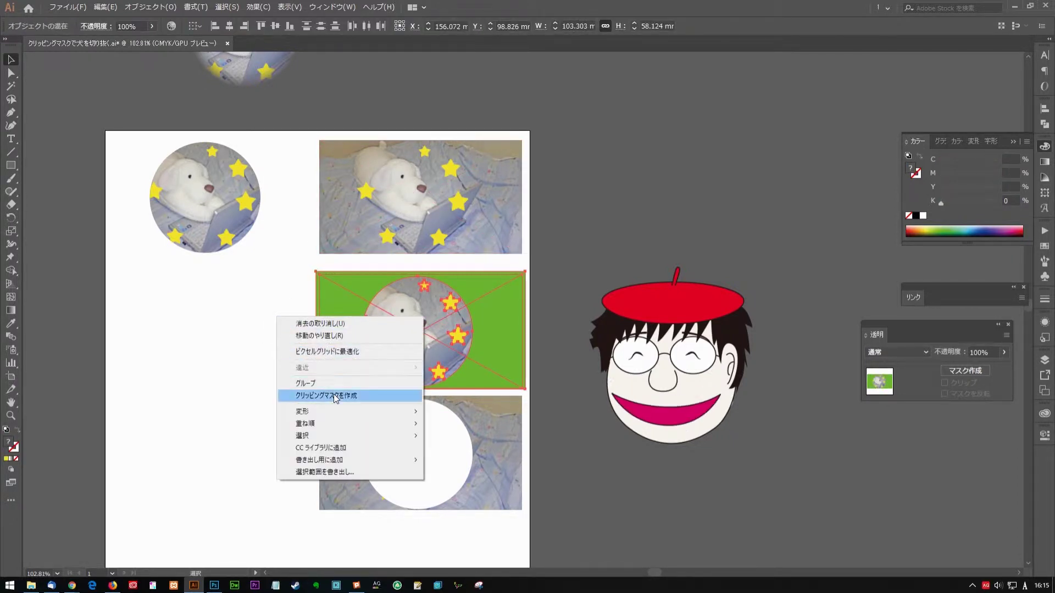
{"action": "left_click", "coordinate": [334, 395]}
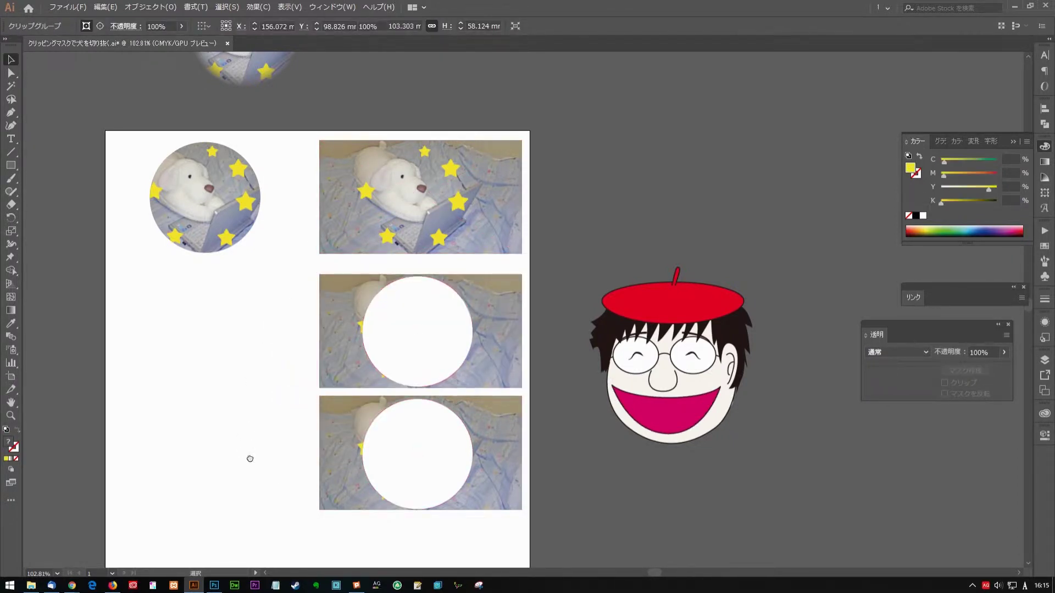
Delete the bottom circle-hole photo and move the middle one to the left.
{"action": "left_click_drag", "start_coordinate": [250, 458], "coordinate": [220, 380]}
{"action": "left_click", "coordinate": [465, 388]}
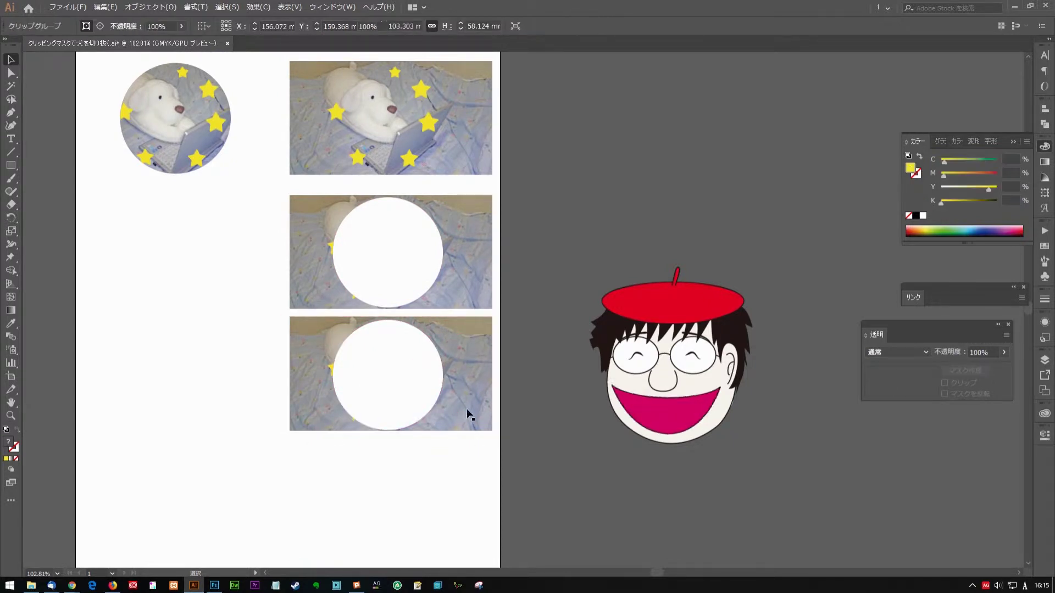
{"action": "key", "text": "Delete"}
{"action": "left_click", "coordinate": [439, 264]}
{"action": "left_click_drag", "start_coordinate": [462, 268], "coordinate": [275, 269]}
Delete the top-right dog photo and move the circular dog photo onto the lower group.
{"action": "left_click", "coordinate": [434, 133]}
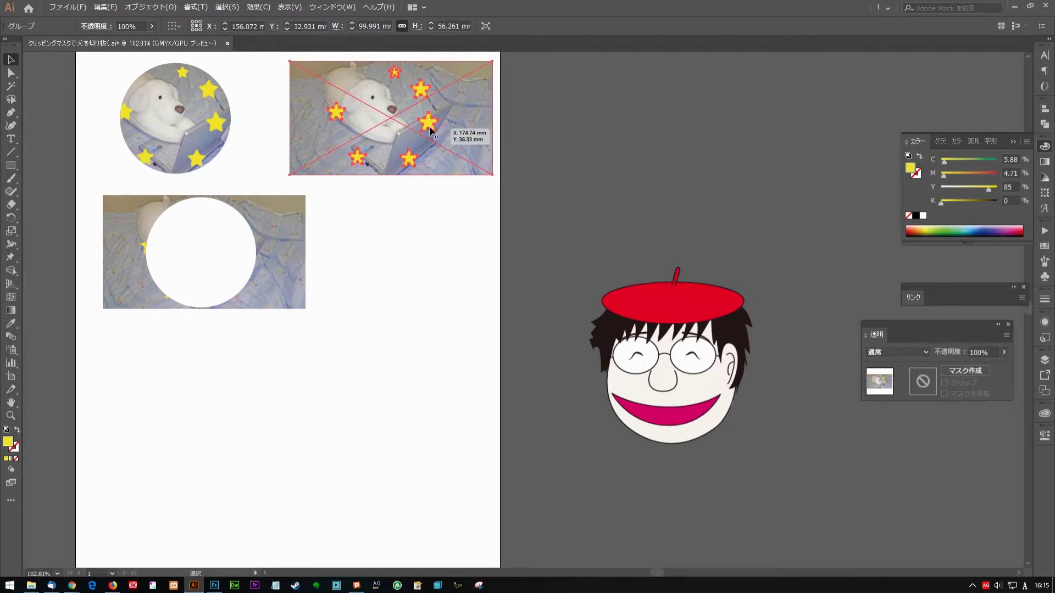
{"action": "key", "text": "Delete"}
{"action": "left_click_drag", "start_coordinate": [483, 250], "coordinate": [637, 364]}
{"action": "left_click", "coordinate": [354, 237]}
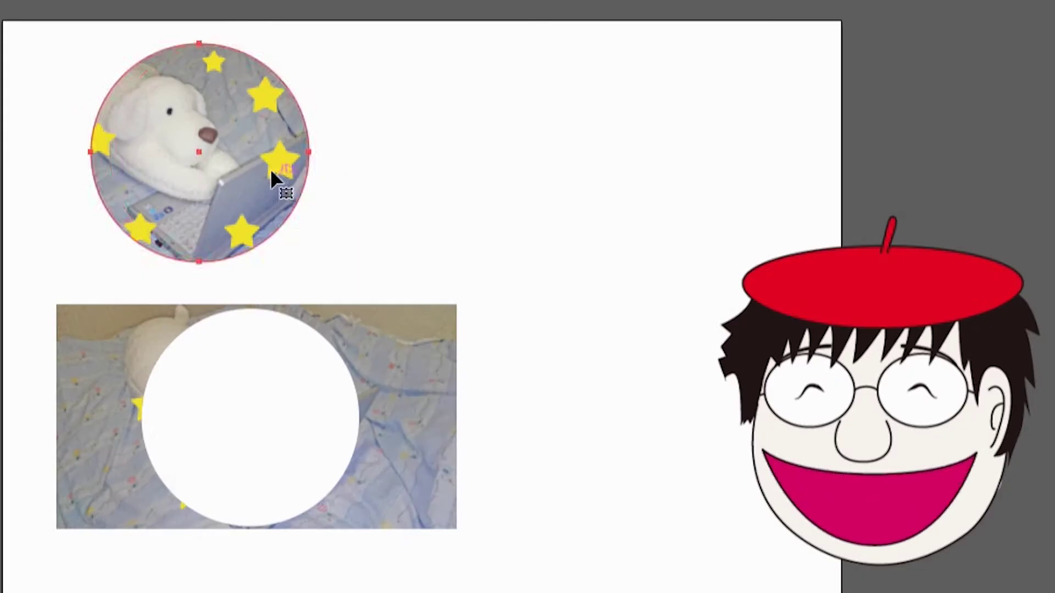
{"action": "mouse_move", "coordinate": [270, 169]}
{"action": "left_mouse_down"}
{"action": "mouse_move", "coordinate": [340, 169]}
{"action": "mouse_move", "coordinate": [361, 423]}
{"action": "left_mouse_up"}
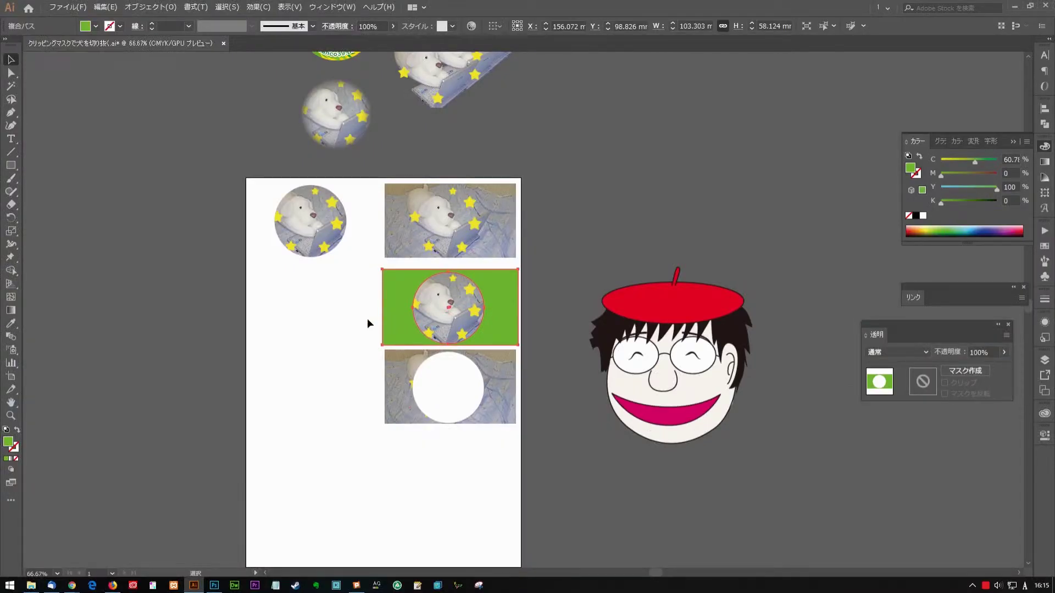
Pull the green circle-hole frame off the photo and zoom in on the dog photos.
{"action": "left_click_drag", "start_coordinate": [381, 318], "coordinate": [235, 318]}
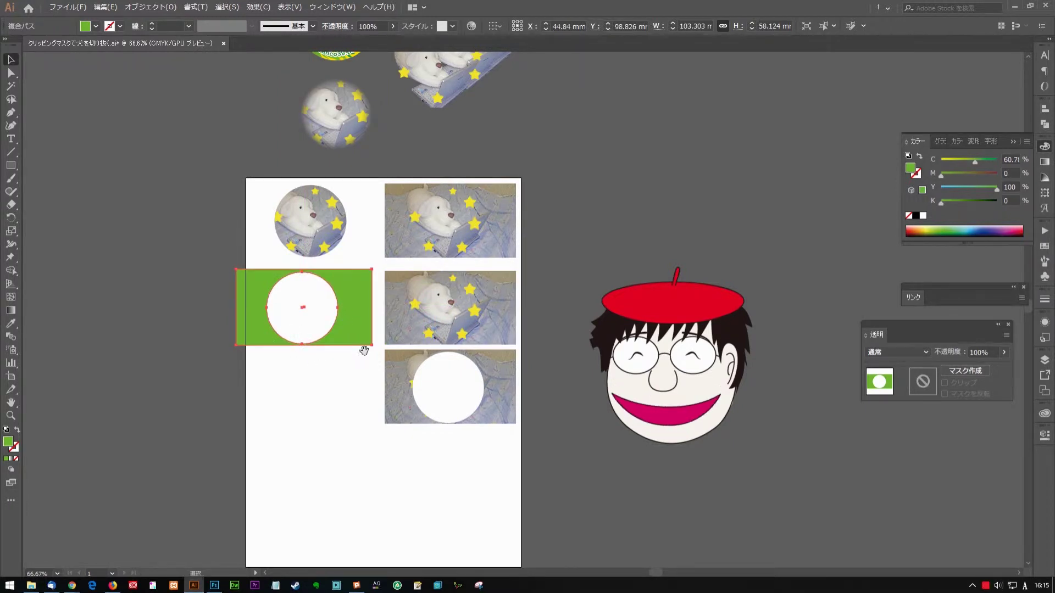
{"action": "key", "text": "ctrl+minus"}
{"action": "key", "text": "ctrl+minus"}
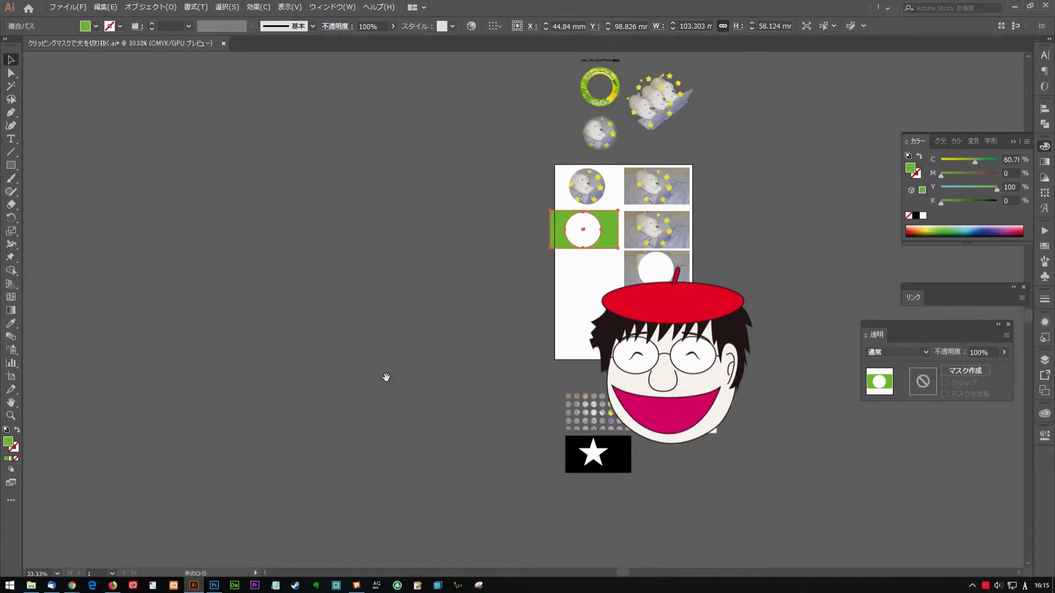
{"action": "left_click_drag", "start_coordinate": [550, 351], "coordinate": [72, 379]}
{"action": "left_click", "coordinate": [383, 338], "text": "ctrl"}
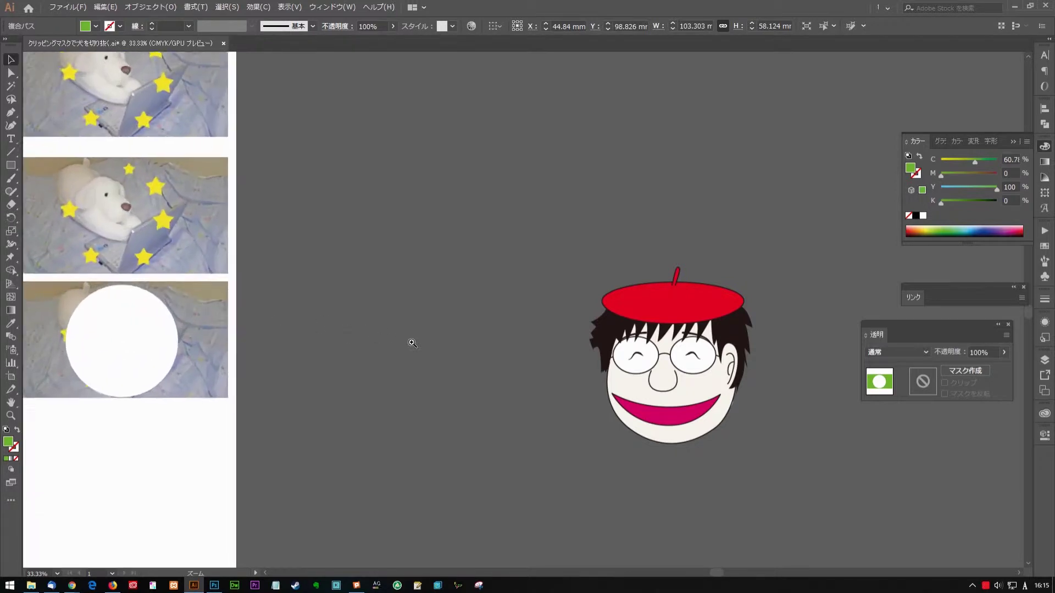
{"action": "left_click", "coordinate": [304, 239], "text": "ctrl"}
{"action": "left_click", "coordinate": [523, 326], "text": "ctrl"}
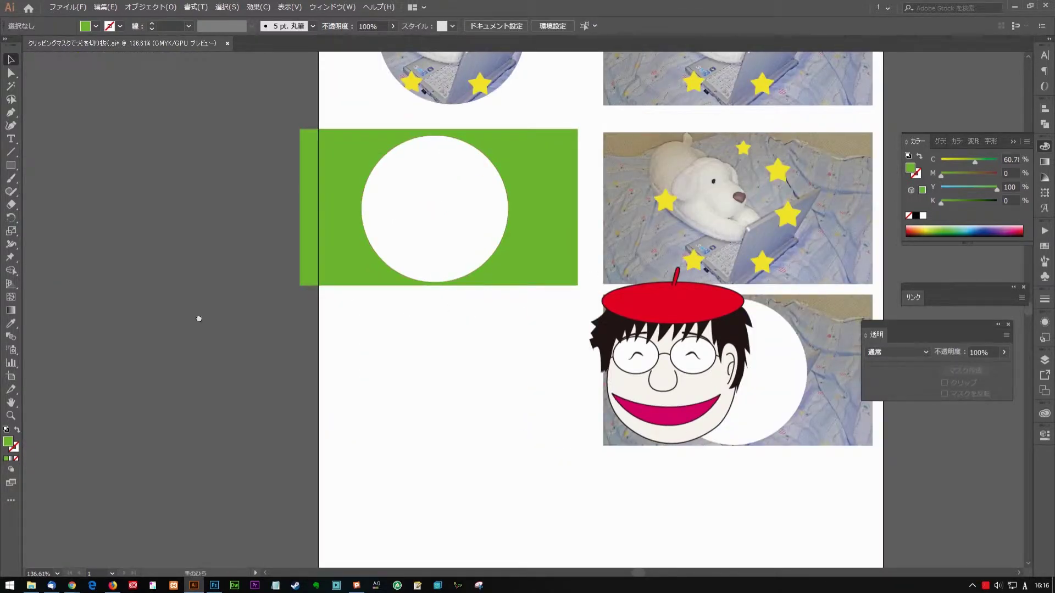
{"action": "scroll", "coordinate": [302, 330], "scroll_direction": "right", "scroll_amount": 5}
{"action": "scroll", "coordinate": [350, 408], "scroll_direction": "up", "scroll_amount": 3}
{"action": "scroll", "coordinate": [358, 438], "scroll_direction": "down", "scroll_amount": 2}
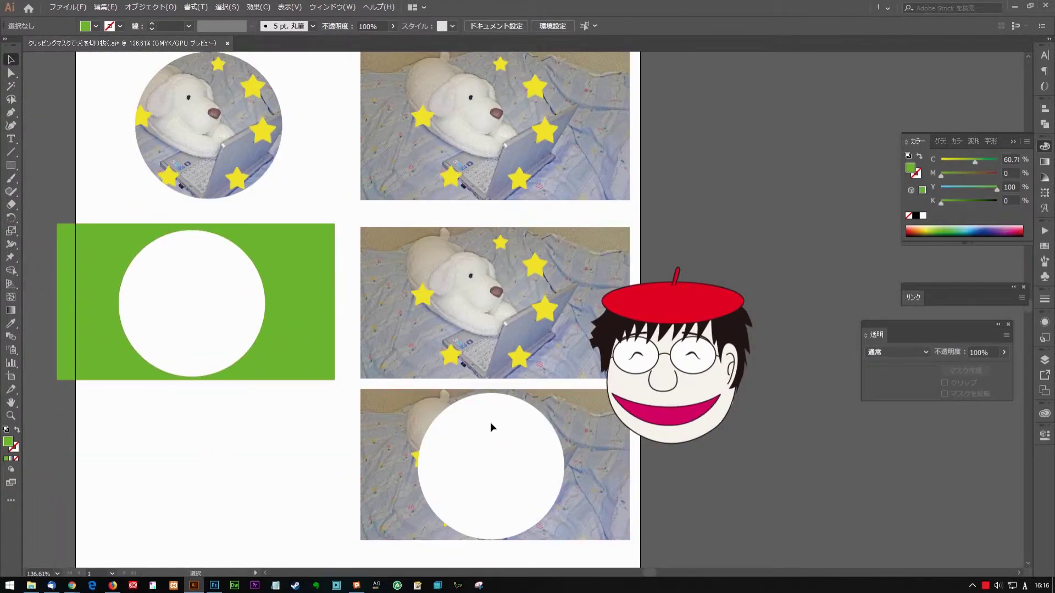
Move the green frame back over the middle dog-and-stars photo.
{"action": "left_click_drag", "start_coordinate": [327, 274], "coordinate": [625, 277]}
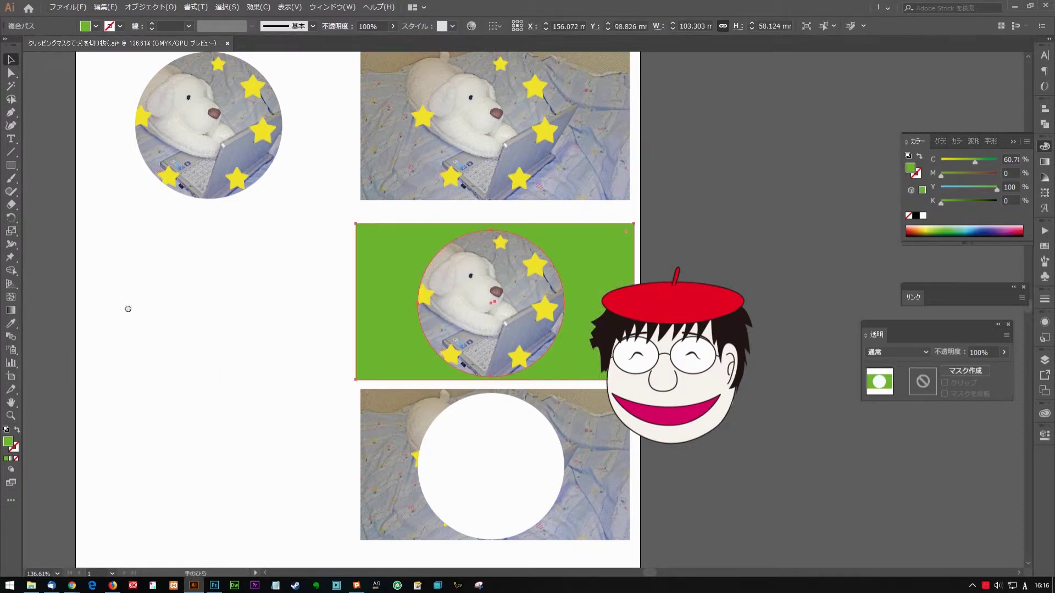
{"action": "scroll", "coordinate": [223, 328], "scroll_direction": "right", "scroll_amount": 2}
{"action": "scroll", "coordinate": [223, 327], "scroll_direction": "up", "scroll_amount": 1}
{"action": "scroll", "coordinate": [223, 327], "scroll_direction": "left", "scroll_amount": 1}
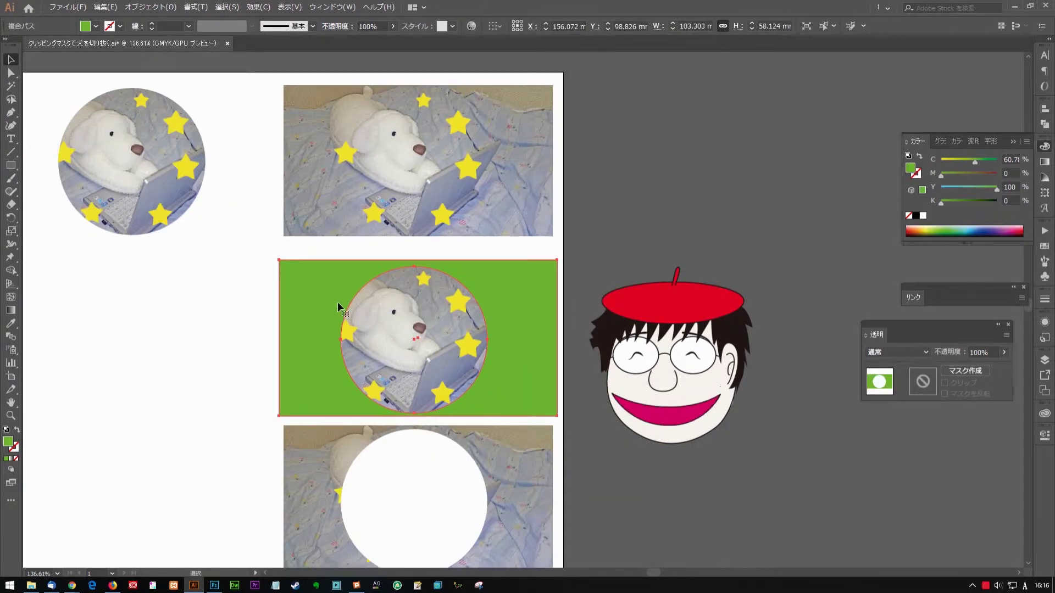
Open the Pathfinder panel and bring up the green frame's context menu.
{"action": "left_click", "coordinate": [1045, 125]}
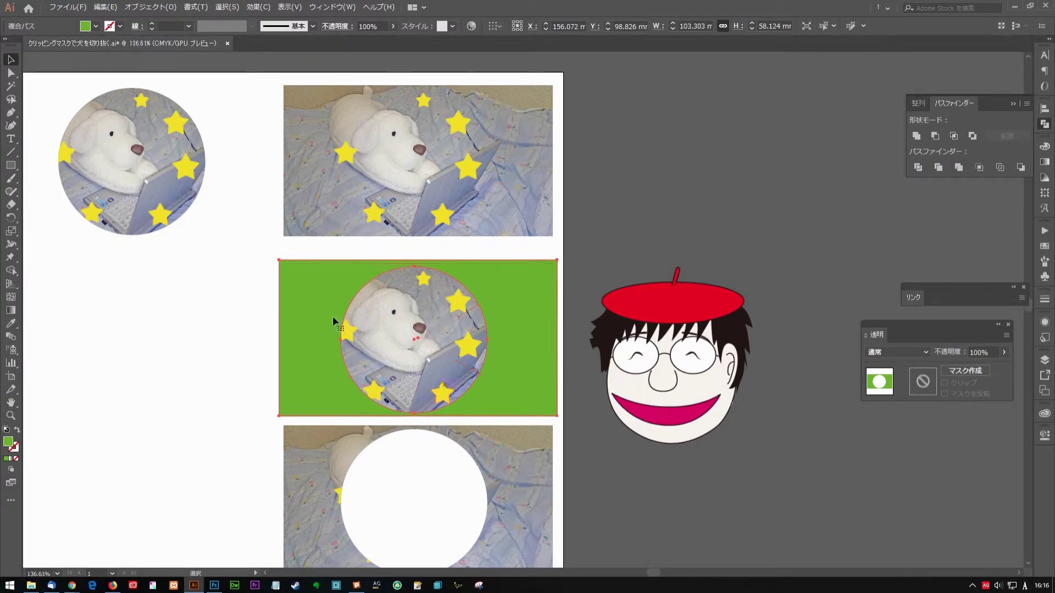
{"action": "left_click", "coordinate": [191, 358]}
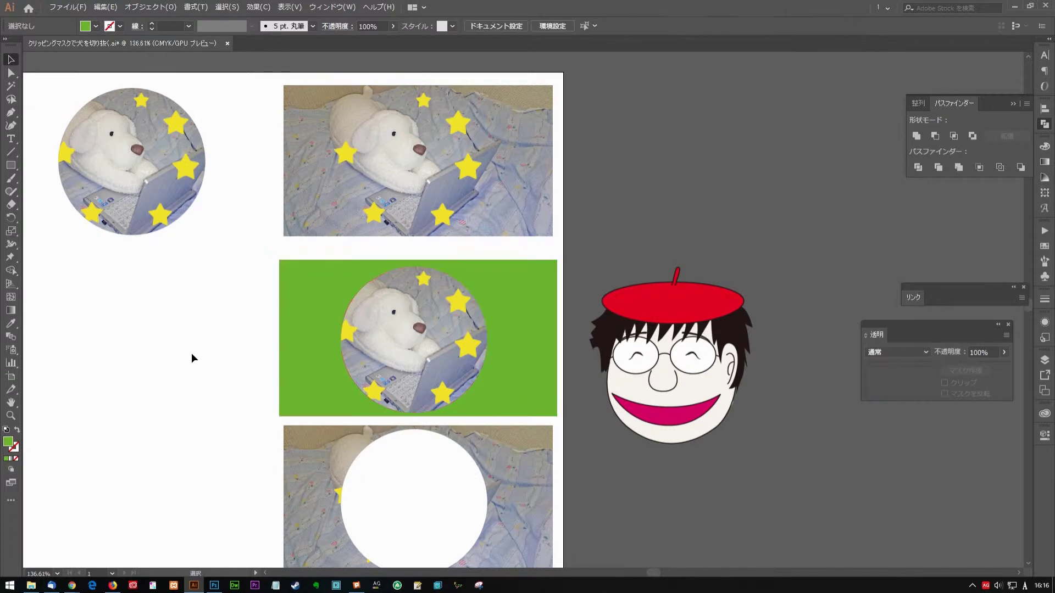
{"action": "left_click_drag", "start_coordinate": [192, 357], "coordinate": [174, 349]}
{"action": "left_click", "coordinate": [296, 324]}
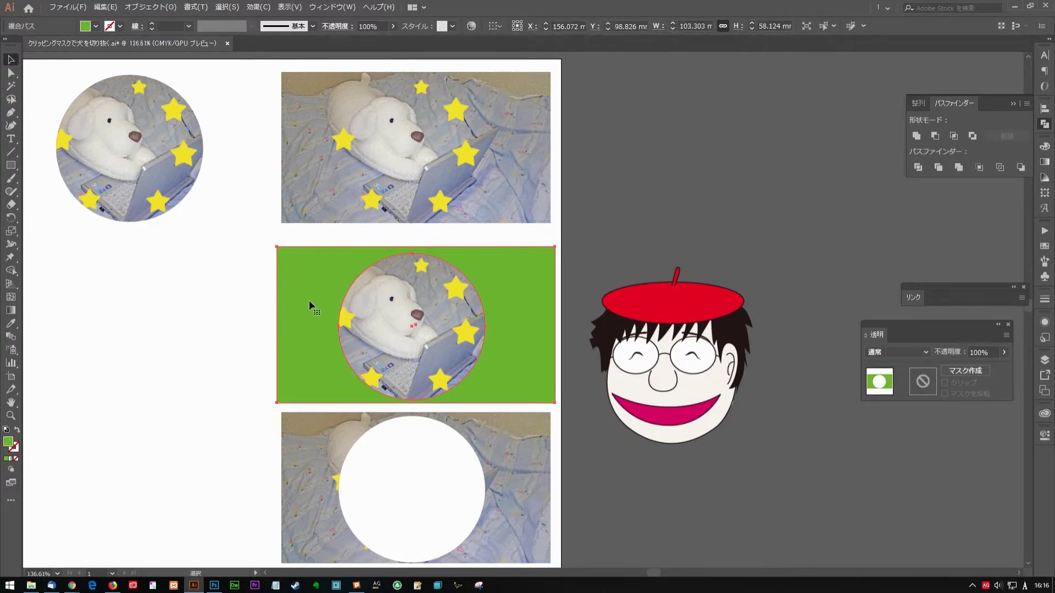
{"action": "right_click", "coordinate": [309, 301]}
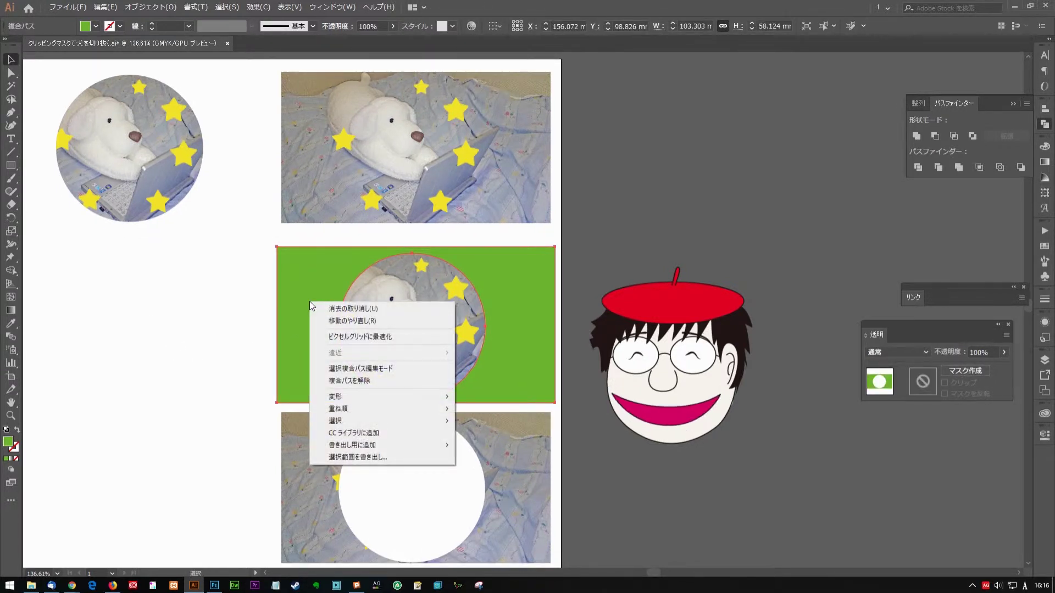
Release the green frame's compound path into a separate rectangle and circle.
{"action": "left_click", "coordinate": [384, 382]}
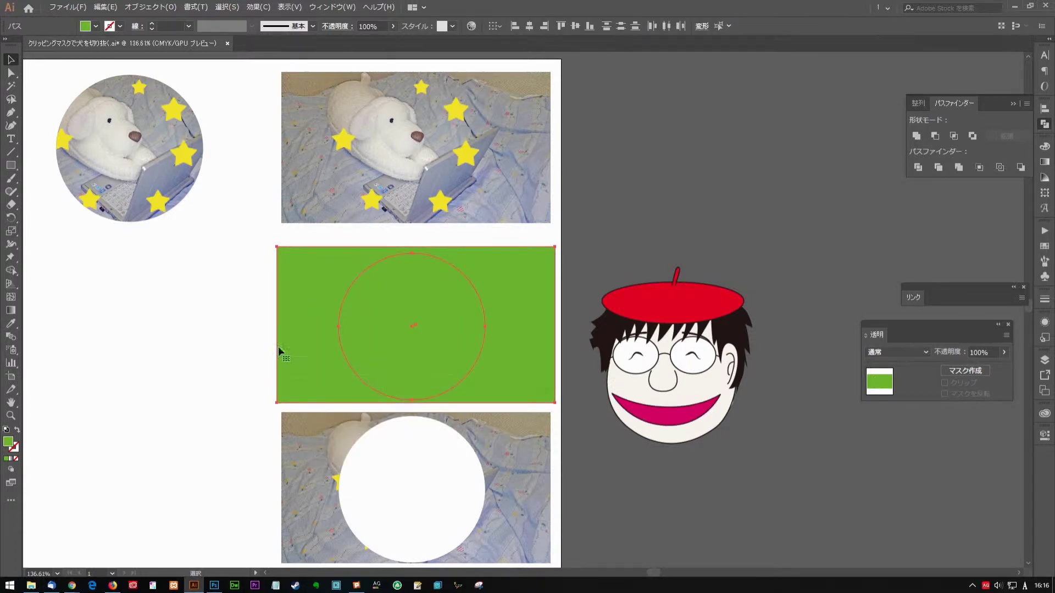
{"action": "left_click", "coordinate": [411, 286]}
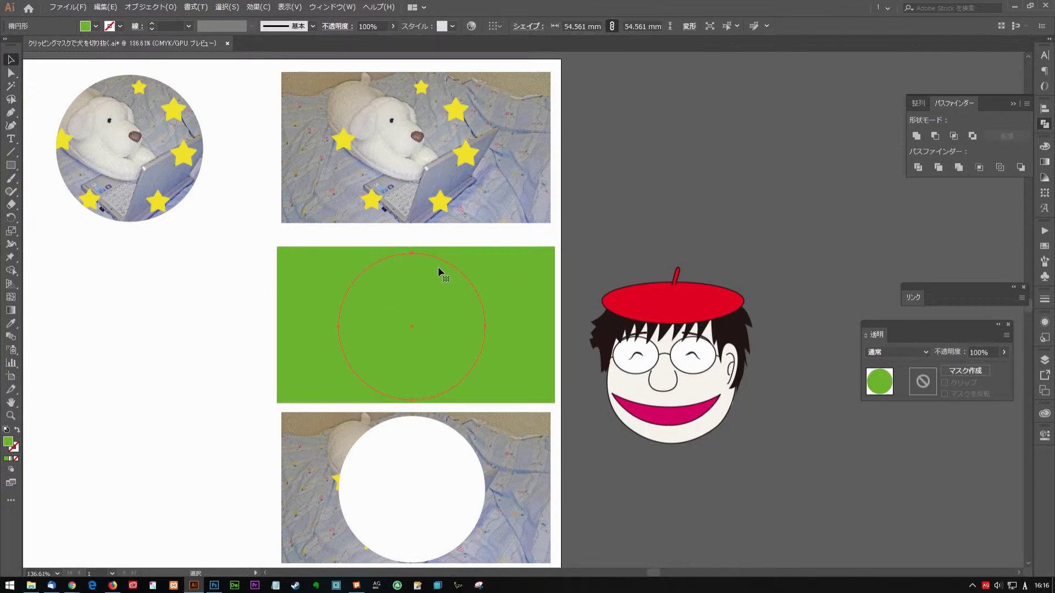
{"action": "mouse_move", "coordinate": [506, 289]}
{"action": "left_mouse_down"}
{"action": "mouse_move", "coordinate": [184, 306]}
{"action": "mouse_move", "coordinate": [373, 301]}
{"action": "mouse_move", "coordinate": [395, 290]}
{"action": "left_mouse_up"}
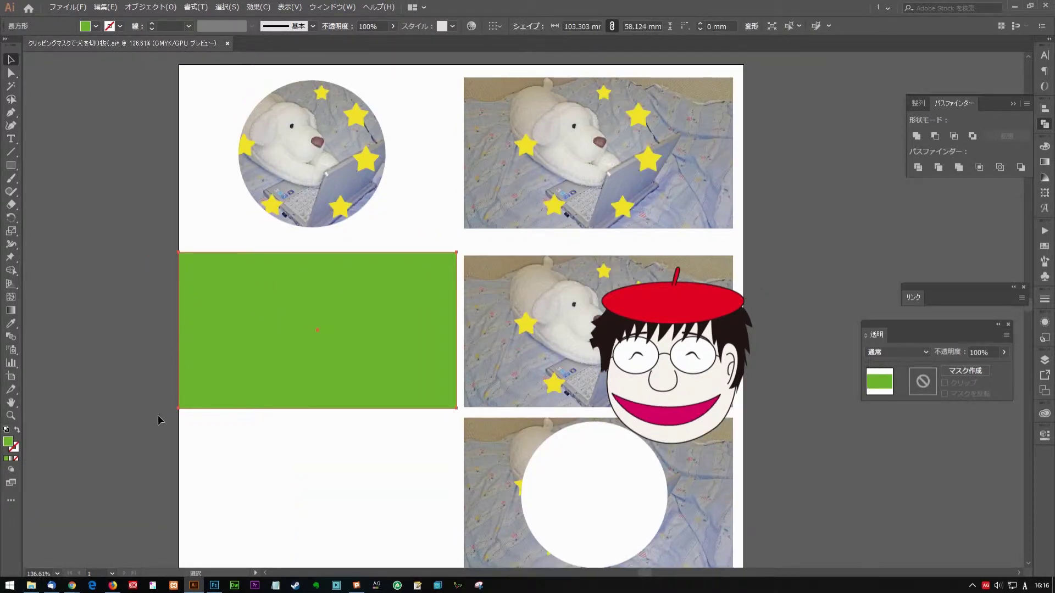
{"action": "key", "text": "ctrl+z"}
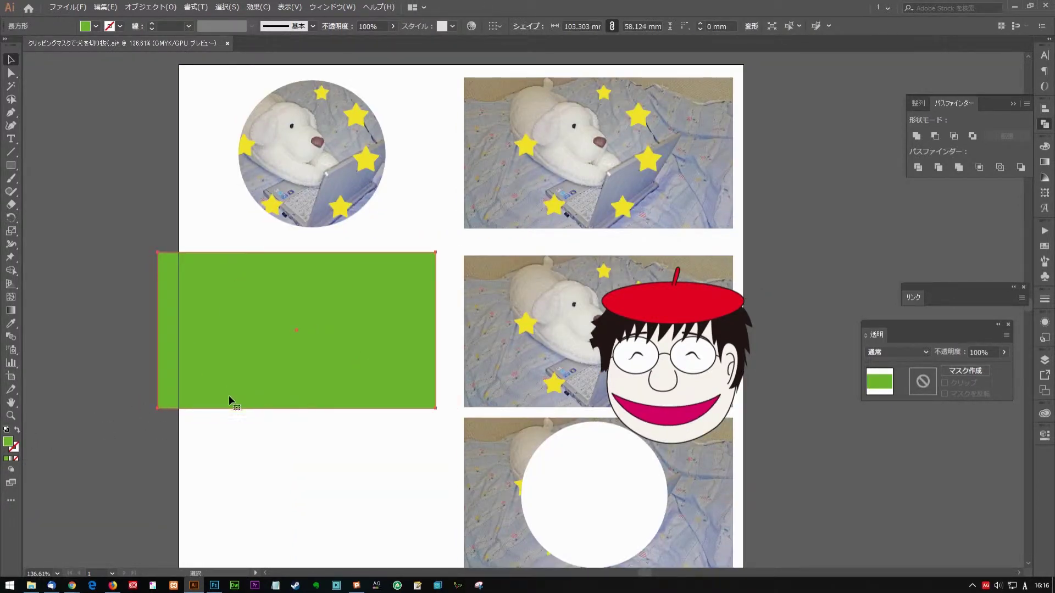
Give the rectangle and circle a black 1pt stroke.
{"action": "left_click_drag", "start_coordinate": [247, 446], "coordinate": [317, 395]}
{"action": "left_click", "coordinate": [8, 441]}
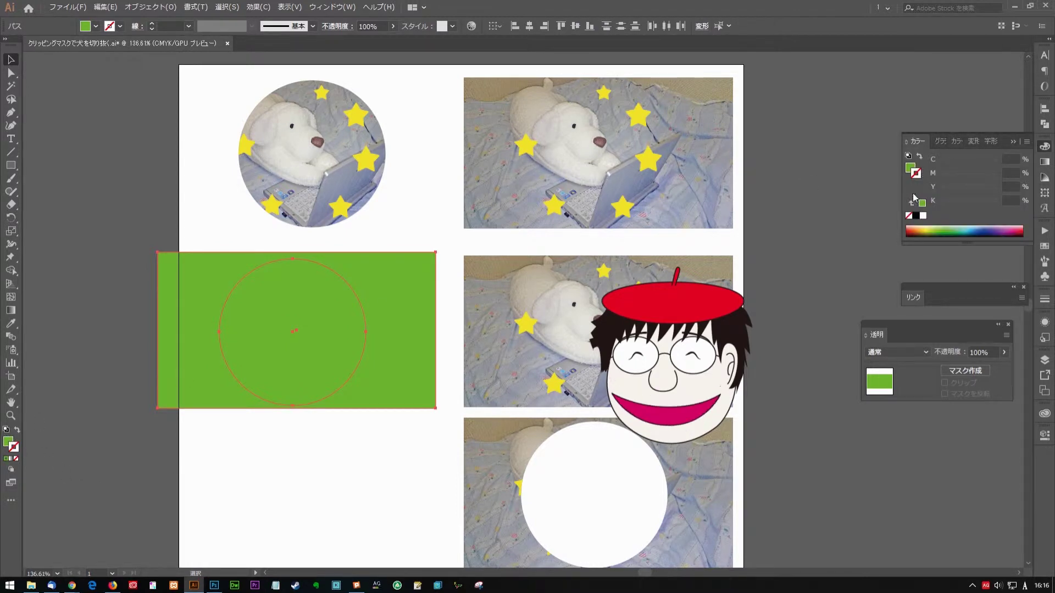
{"action": "left_click", "coordinate": [916, 216]}
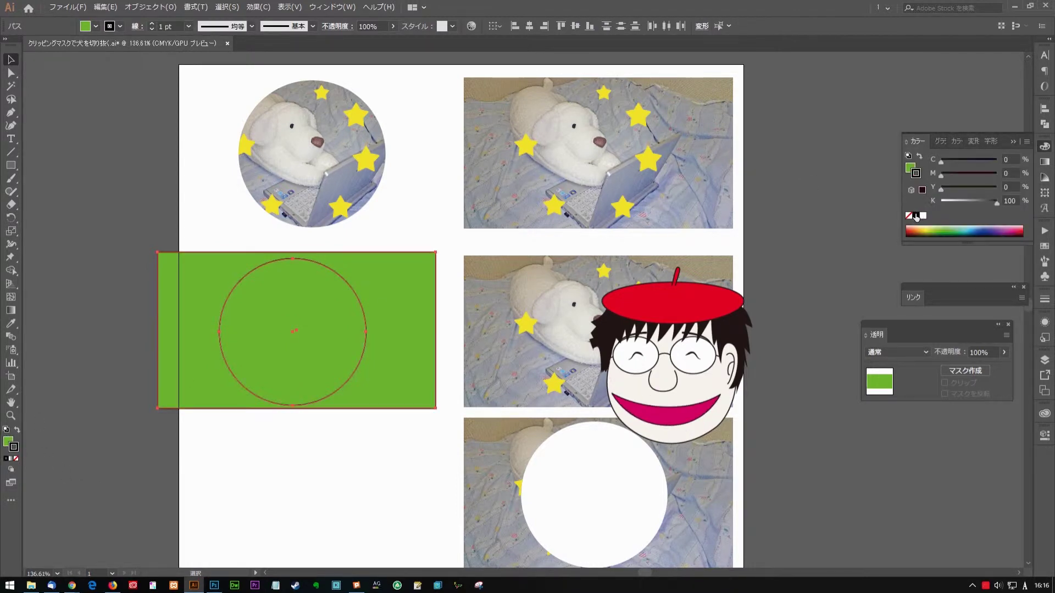
{"action": "left_click", "coordinate": [445, 464]}
Marquee-select the two lower right-hand dog photos and delete them.
{"action": "scroll", "coordinate": [281, 412], "scroll_direction": "down", "scroll_amount": 2}
{"action": "scroll", "coordinate": [281, 412], "scroll_direction": "right", "scroll_amount": 2}
{"action": "left_click", "coordinate": [295, 332]}
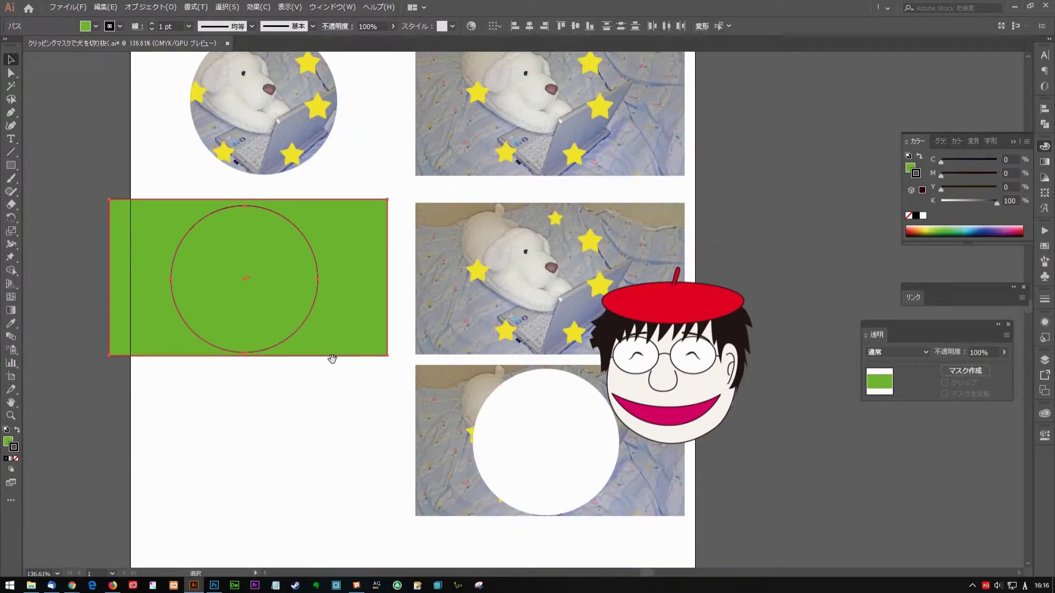
{"action": "scroll", "coordinate": [329, 357], "scroll_direction": "up", "scroll_amount": 2}
{"action": "scroll", "coordinate": [329, 357], "scroll_direction": "right", "scroll_amount": 2}
{"action": "left_click_drag", "start_coordinate": [362, 496], "coordinate": [560, 318]}
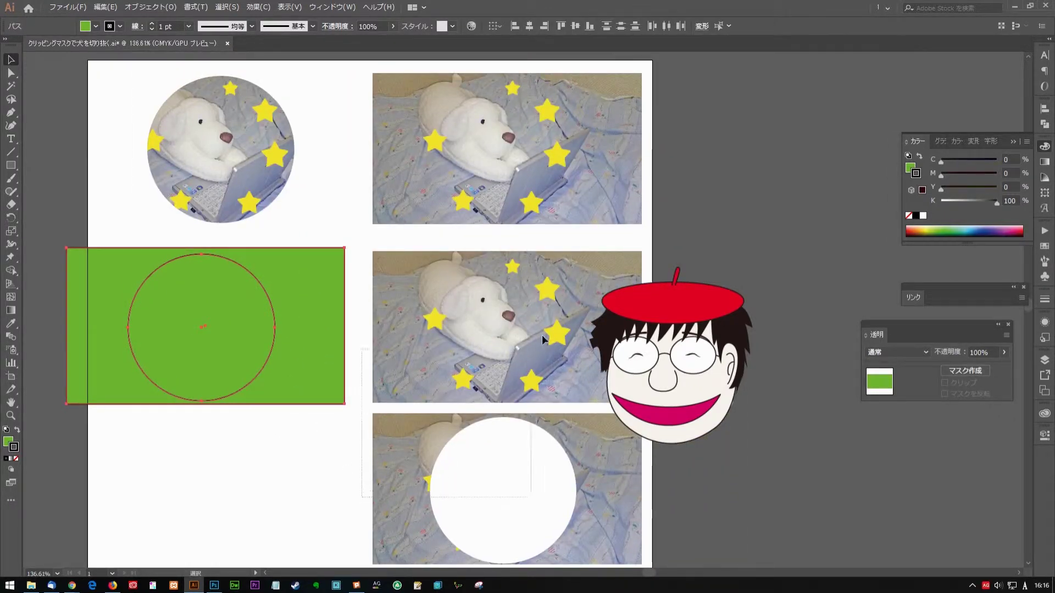
{"action": "key", "text": "Delete"}
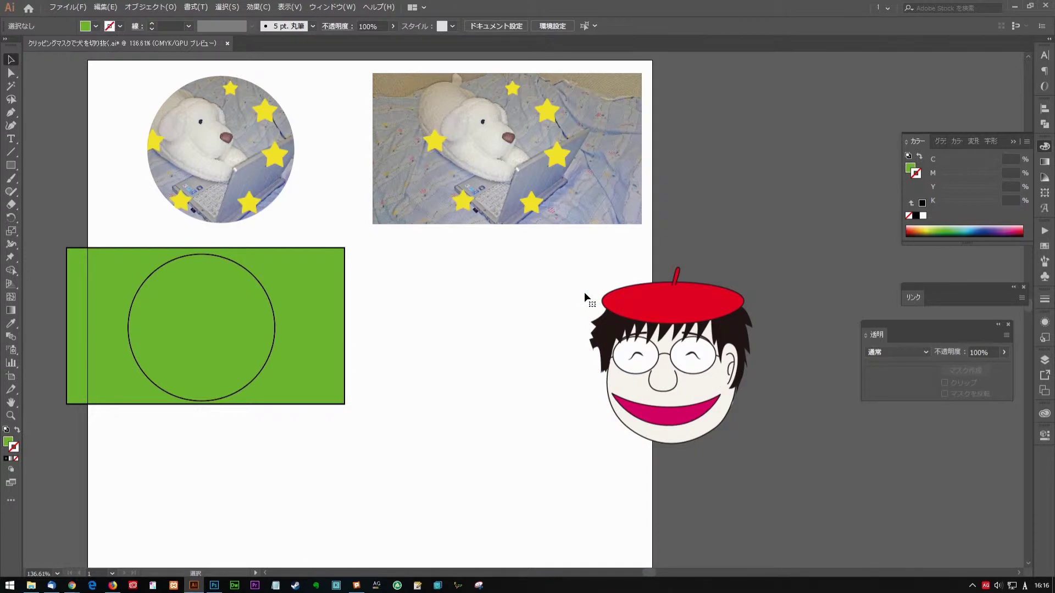
Shift the green rectangle and black-outlined circle to the right.
{"action": "left_click", "coordinate": [329, 286]}
{"action": "left_click_drag", "start_coordinate": [266, 337], "coordinate": [375, 324]}
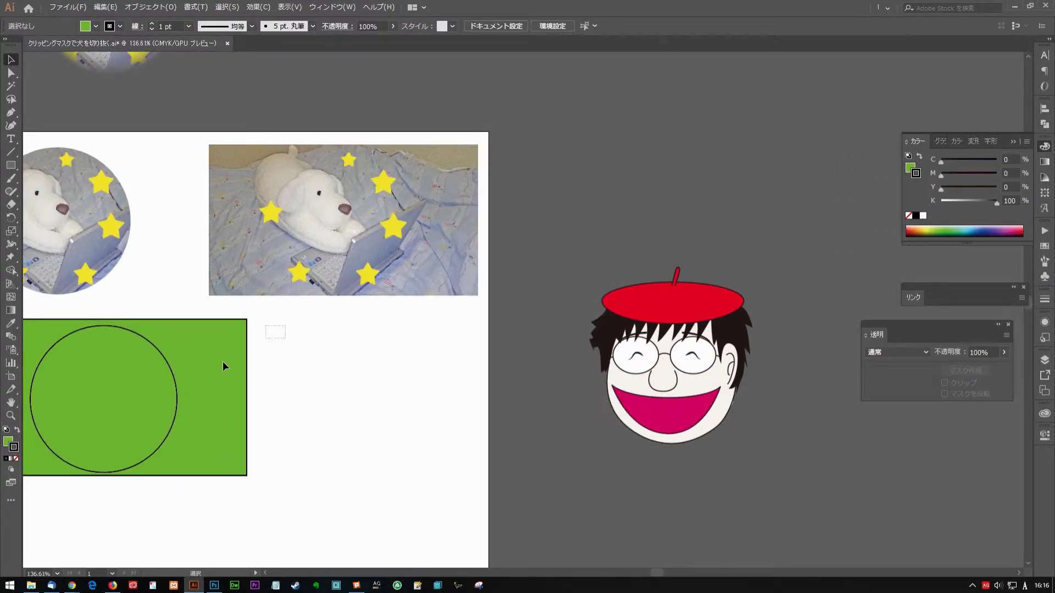
{"action": "left_click", "coordinate": [343, 350]}
{"action": "left_click", "coordinate": [473, 321]}
{"action": "left_click_drag", "start_coordinate": [375, 401], "coordinate": [391, 336]}
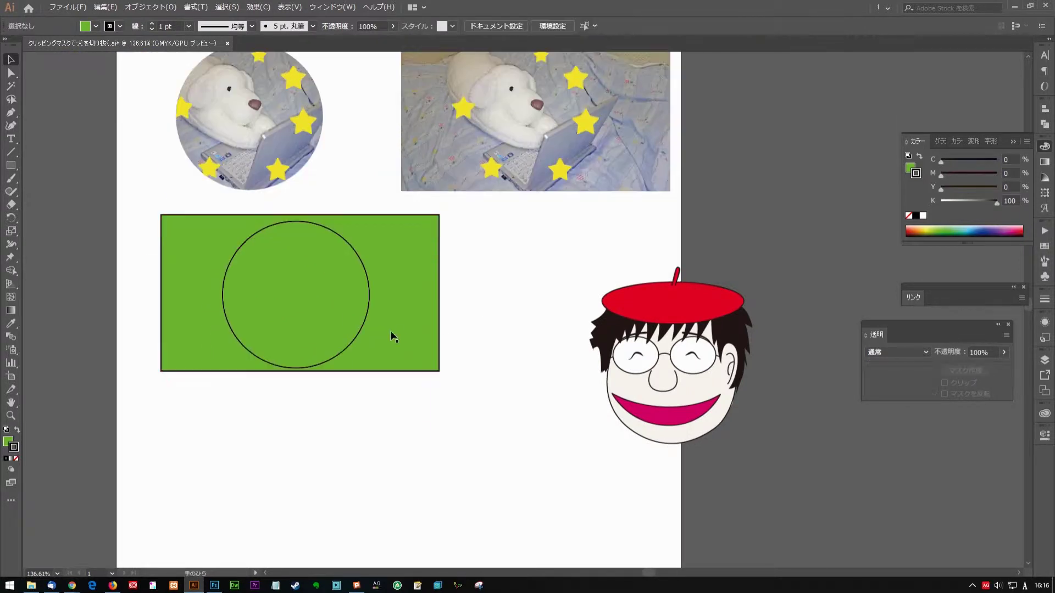
{"action": "left_click", "coordinate": [403, 347]}
{"action": "left_click", "coordinate": [367, 269]}
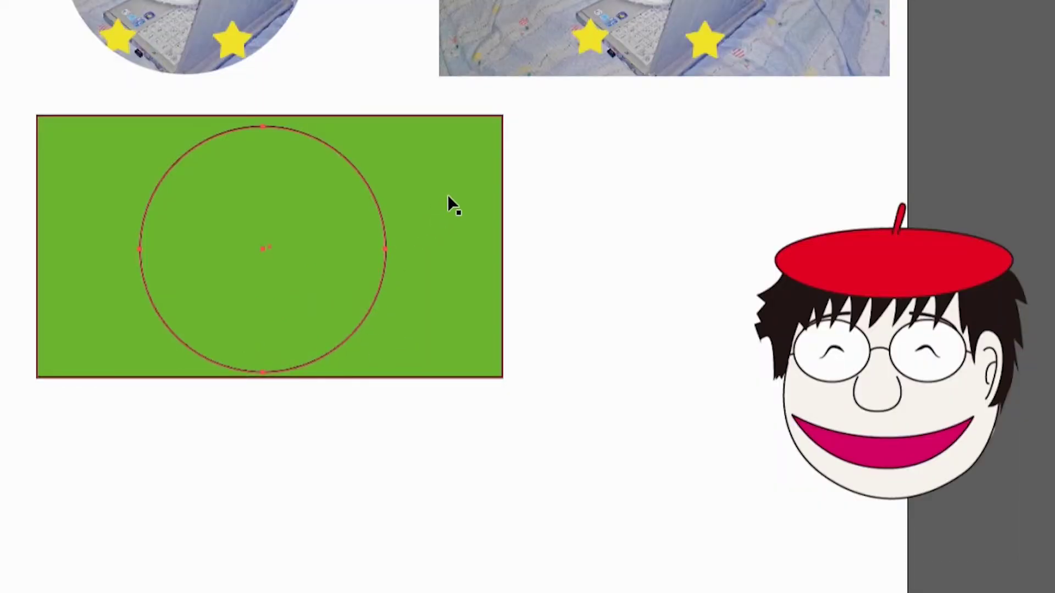
Try making the rectangle and circle a compound path, then undo it.
{"action": "left_click", "coordinate": [439, 175]}
{"action": "left_click", "coordinate": [349, 158], "text": "shift"}
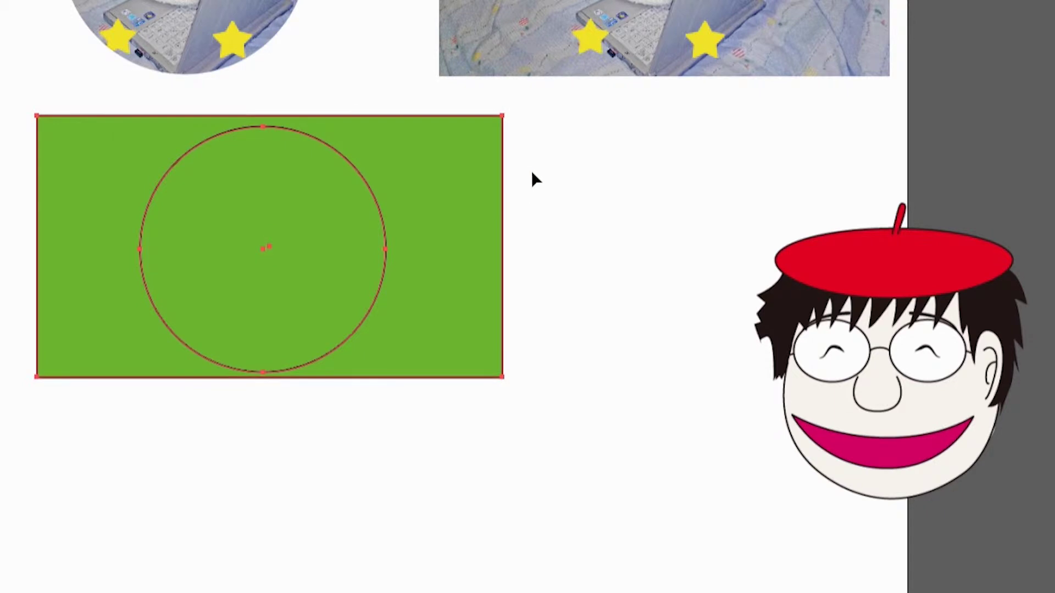
{"action": "right_click", "coordinate": [528, 172]}
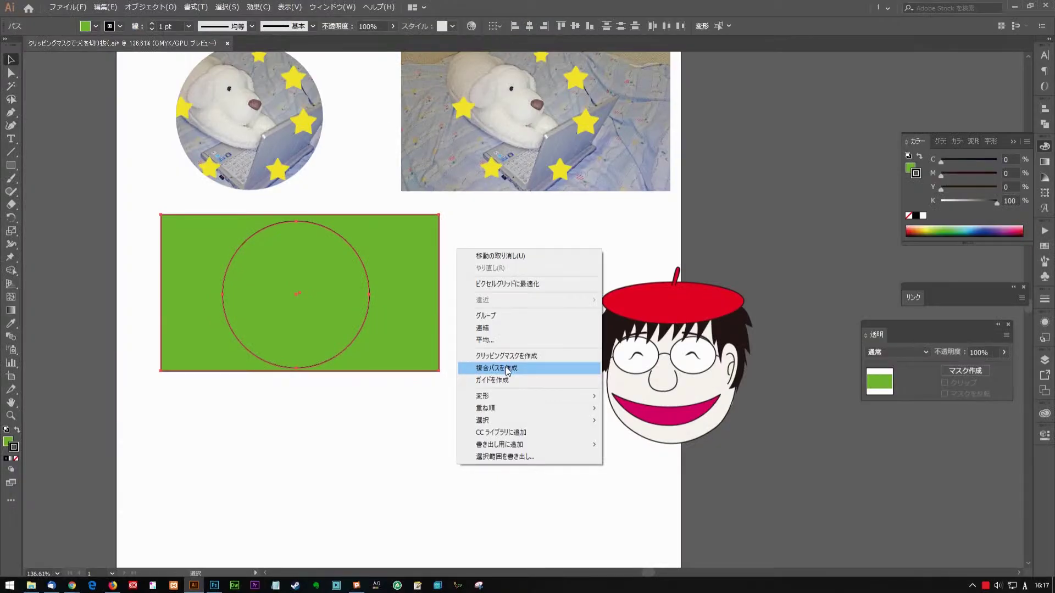
{"action": "left_click", "coordinate": [506, 368]}
{"action": "left_click", "coordinate": [488, 255]}
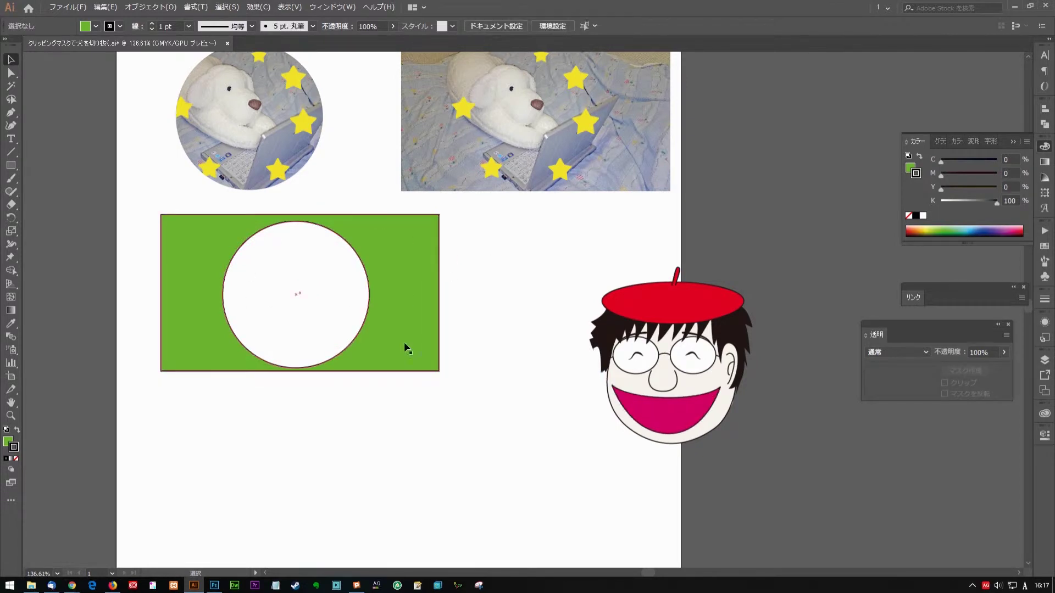
{"action": "key", "text": "ctrl+z"}
{"action": "left_click", "coordinate": [338, 412]}
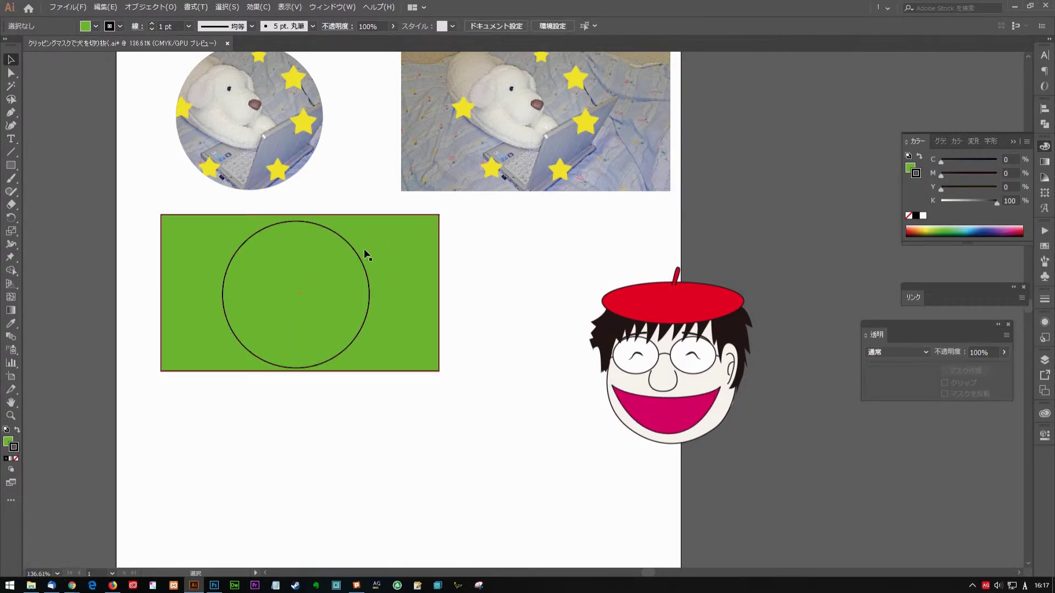
{"action": "left_click", "coordinate": [362, 256]}
Add two 13.818 mm circle copies to the left and right of the large circle.
{"action": "left_click_drag", "start_coordinate": [358, 252], "coordinate": [420, 252]}
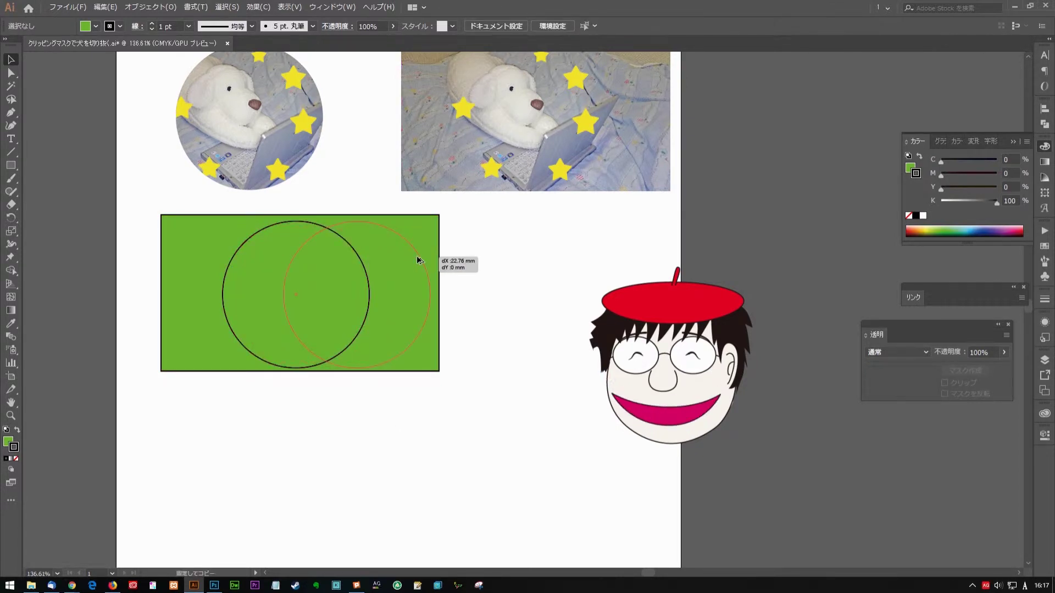
{"action": "mouse_move", "coordinate": [431, 295]}
{"action": "left_mouse_down"}
{"action": "mouse_move", "coordinate": [388, 297]}
{"action": "mouse_move", "coordinate": [416, 297]}
{"action": "left_mouse_up"}
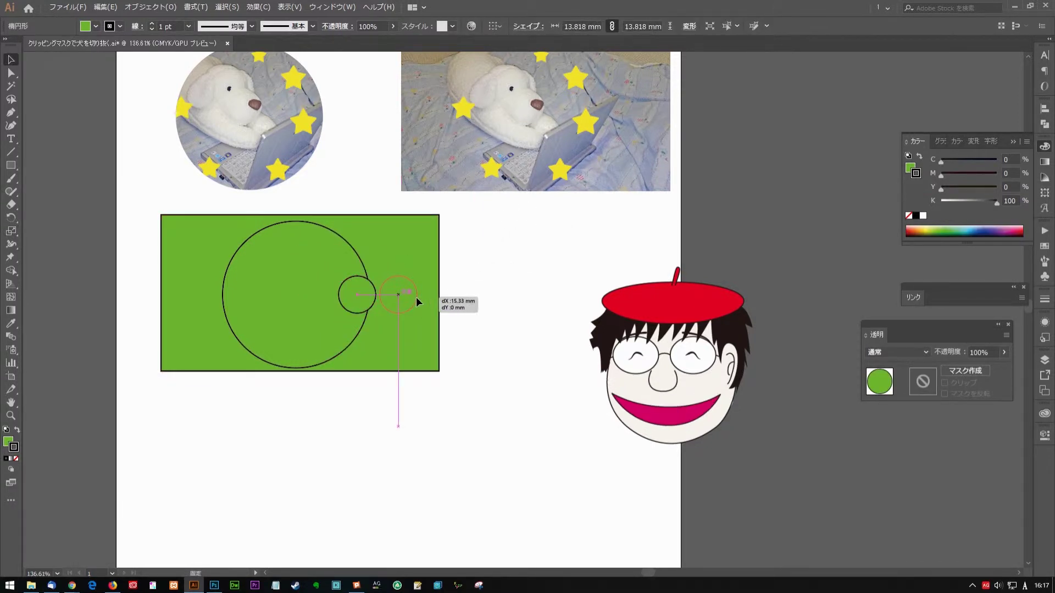
{"action": "left_click_drag", "start_coordinate": [306, 306], "coordinate": [210, 297]}
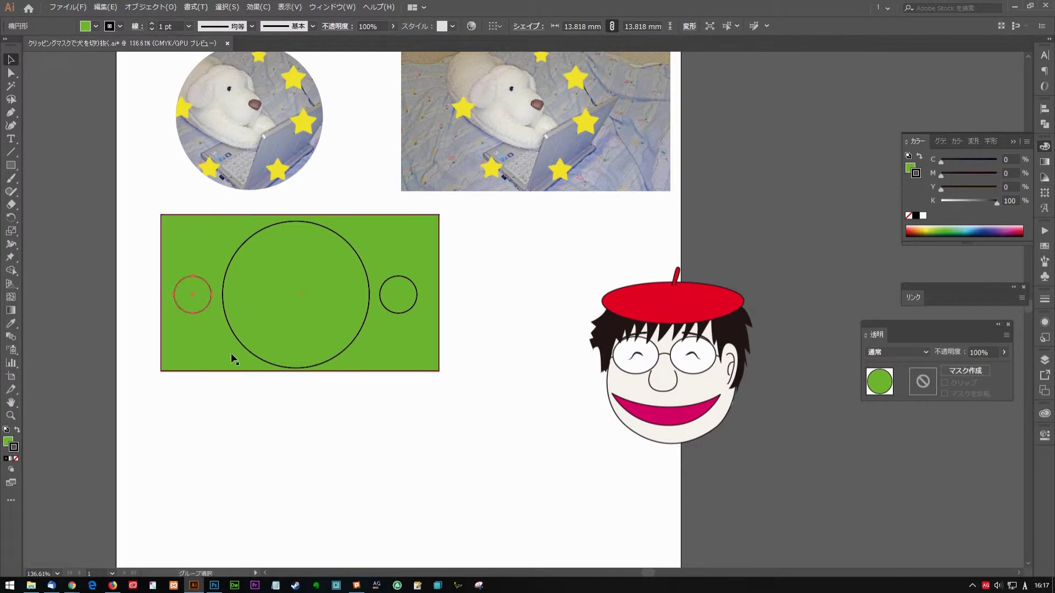
Select the circles and green rectangle and make a compound path.
{"action": "left_click", "coordinate": [389, 308], "text": "shift"}
{"action": "left_click", "coordinate": [401, 217], "text": "shift"}
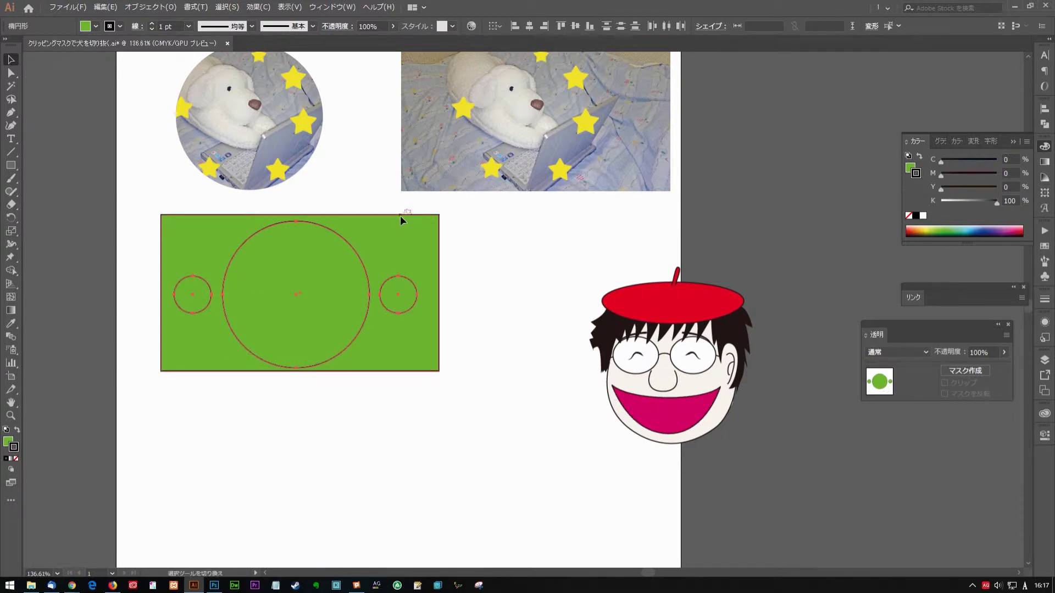
{"action": "right_click", "coordinate": [400, 226]}
{"action": "left_click", "coordinate": [434, 342]}
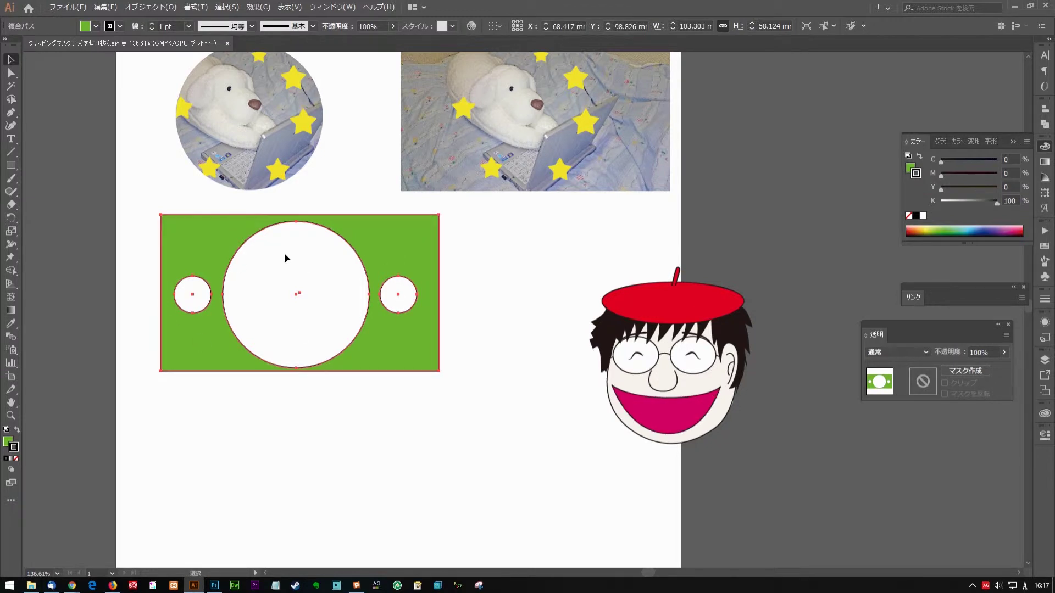
{"action": "mouse_move", "coordinate": [463, 296]}
{"action": "left_mouse_down"}
{"action": "mouse_move", "coordinate": [383, 318]}
{"action": "mouse_move", "coordinate": [410, 308]}
{"action": "left_mouse_up"}
{"action": "left_click", "coordinate": [383, 317]}
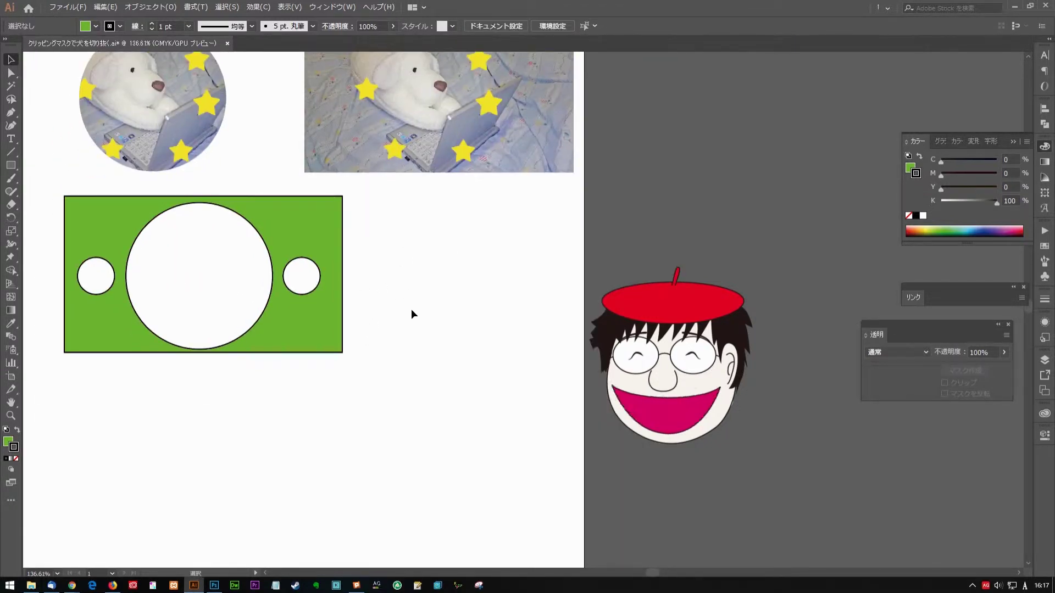
Undo the compound path, then try Pathfinder's Minus Front and undo it.
{"action": "key", "text": "ctrl+z"}
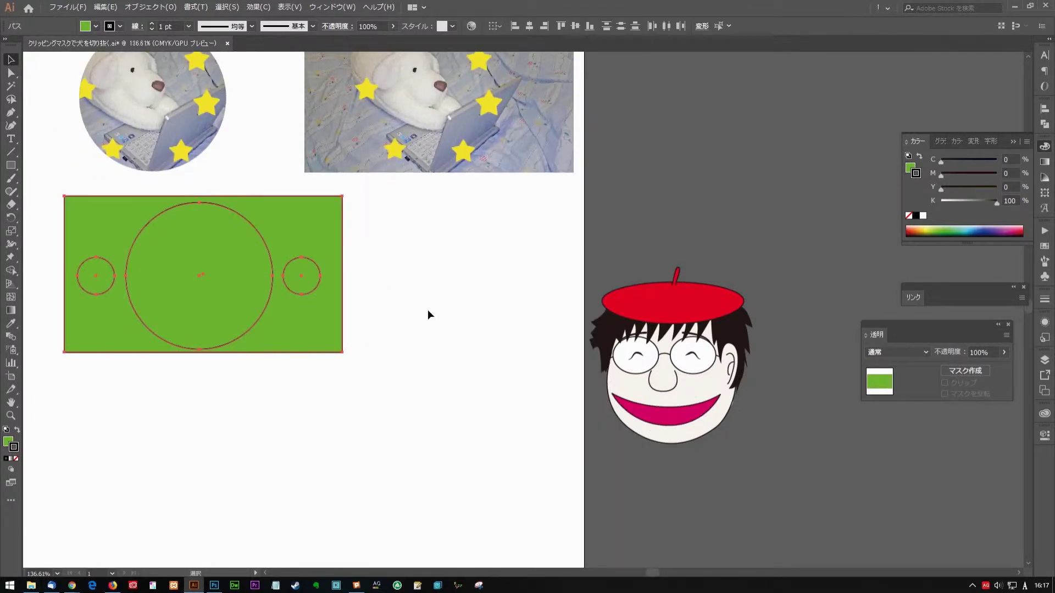
{"action": "left_click_drag", "start_coordinate": [538, 271], "coordinate": [691, 279]}
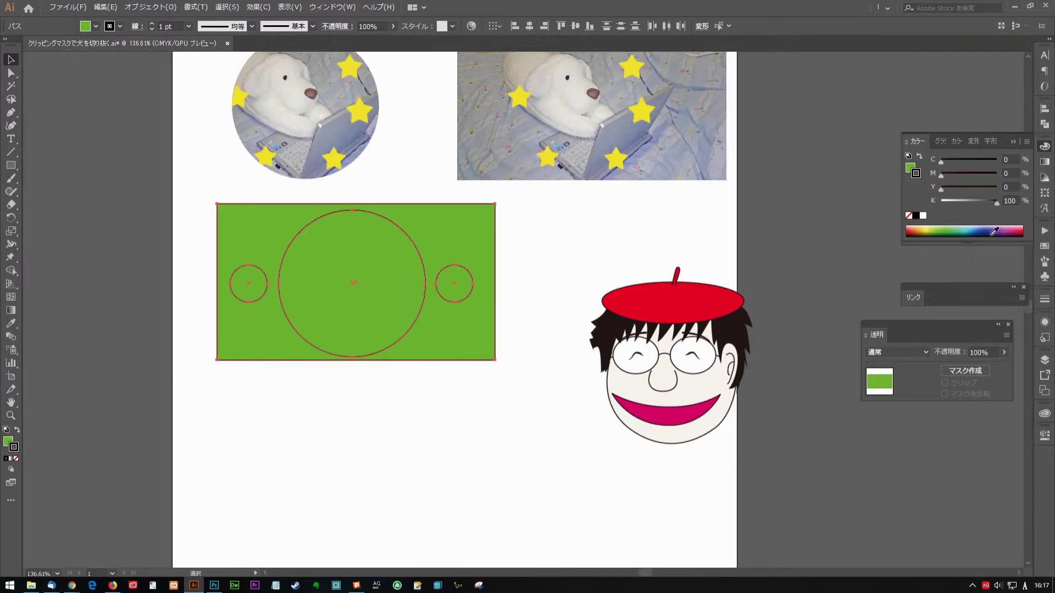
{"action": "left_click", "coordinate": [1045, 124]}
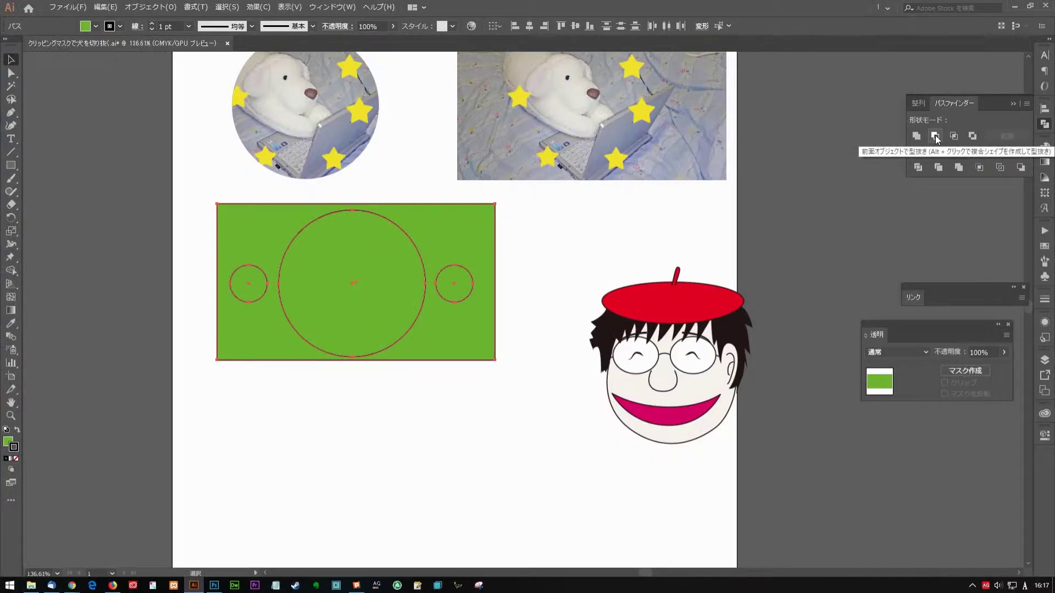
{"action": "left_click", "coordinate": [935, 136]}
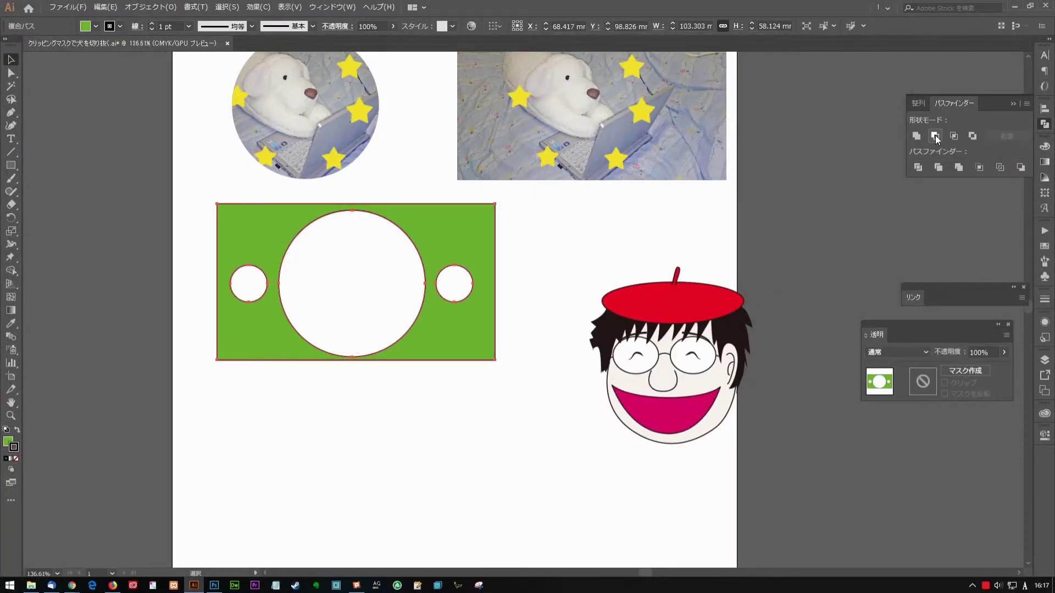
{"action": "key", "text": "ctrl+z"}
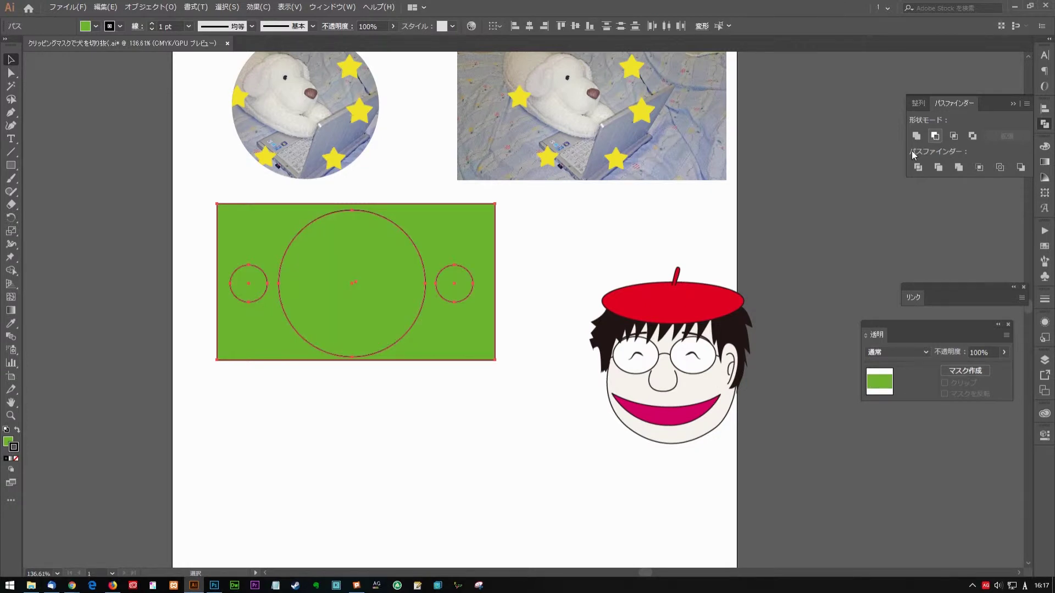
Make the compound path again so the three circles become holes.
{"action": "left_click_drag", "start_coordinate": [566, 264], "coordinate": [440, 329]}
{"action": "right_click", "coordinate": [346, 291]}
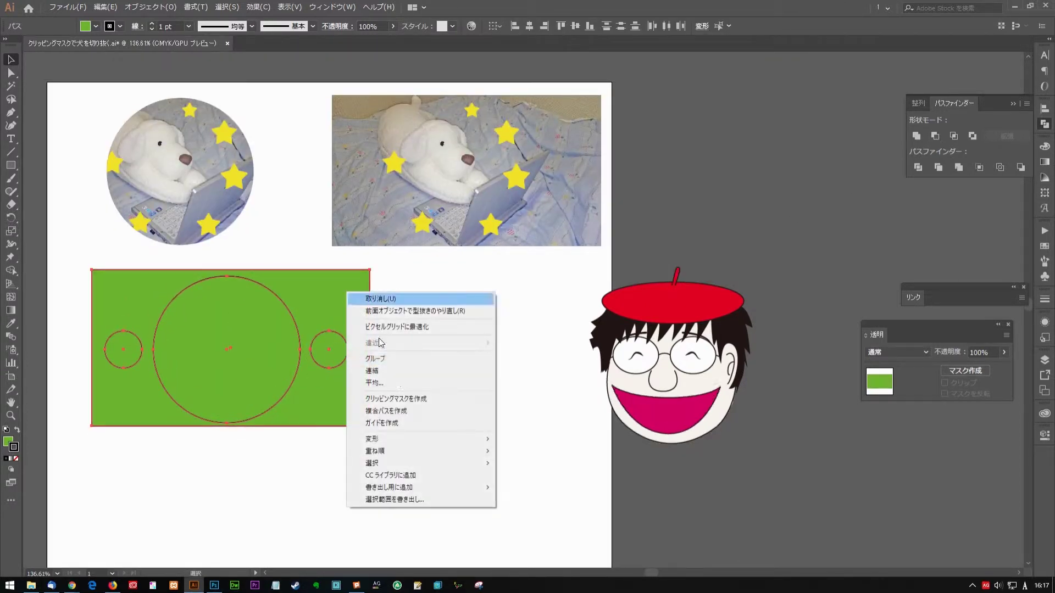
{"action": "left_click", "coordinate": [393, 411]}
{"action": "left_click", "coordinate": [395, 368]}
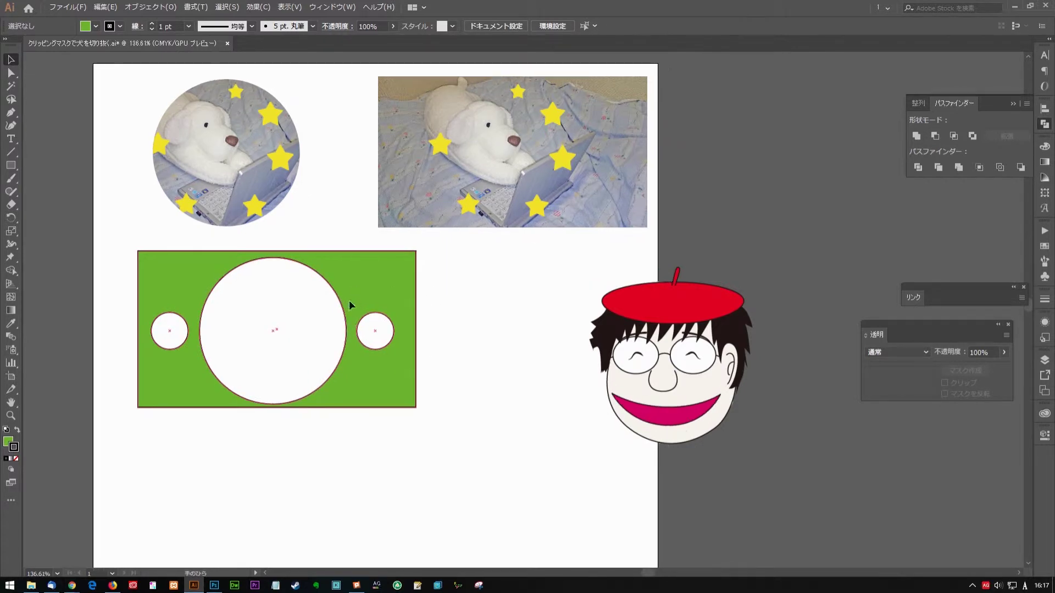
Drag the three-hole green shape toward the top-right dog-and-stars photo.
{"action": "scroll", "coordinate": [349, 300], "scroll_direction": "right", "scroll_amount": 5}
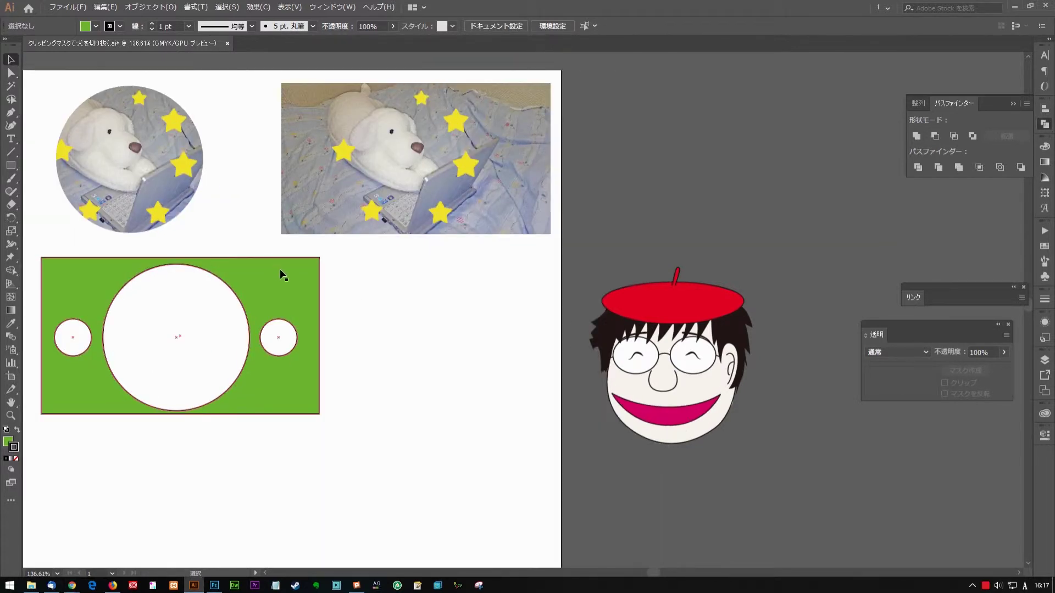
{"action": "left_click", "coordinate": [308, 278]}
{"action": "mouse_move", "coordinate": [282, 285]}
{"action": "left_mouse_down"}
{"action": "mouse_move", "coordinate": [394, 299]}
{"action": "mouse_move", "coordinate": [554, 86]}
{"action": "left_mouse_up"}
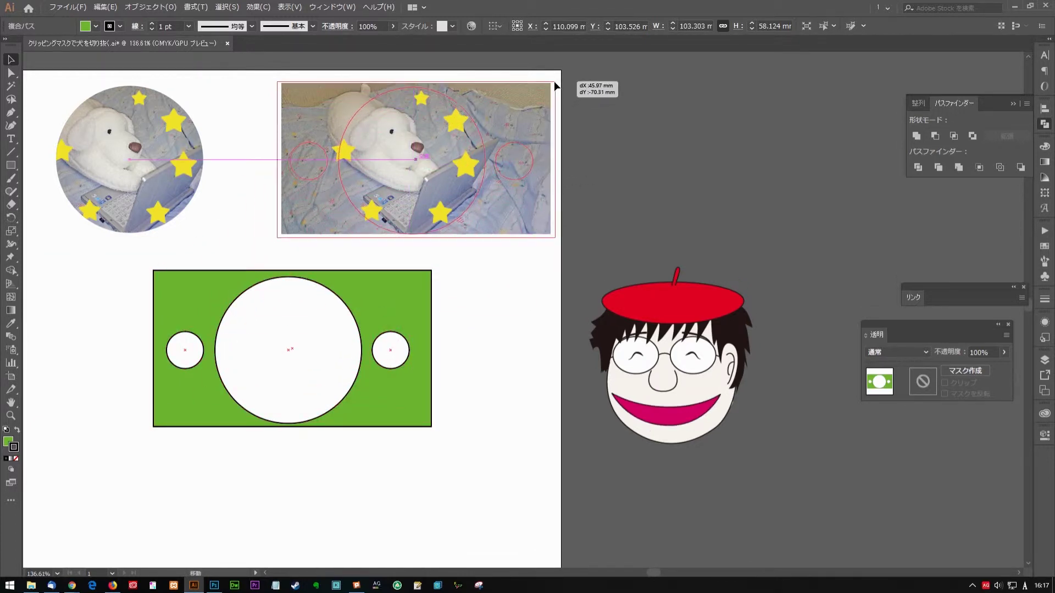
Place the green holed shape over the photo, make a clipping mask, then undo it.
{"action": "left_click_drag", "start_coordinate": [554, 86], "coordinate": [553, 86]}
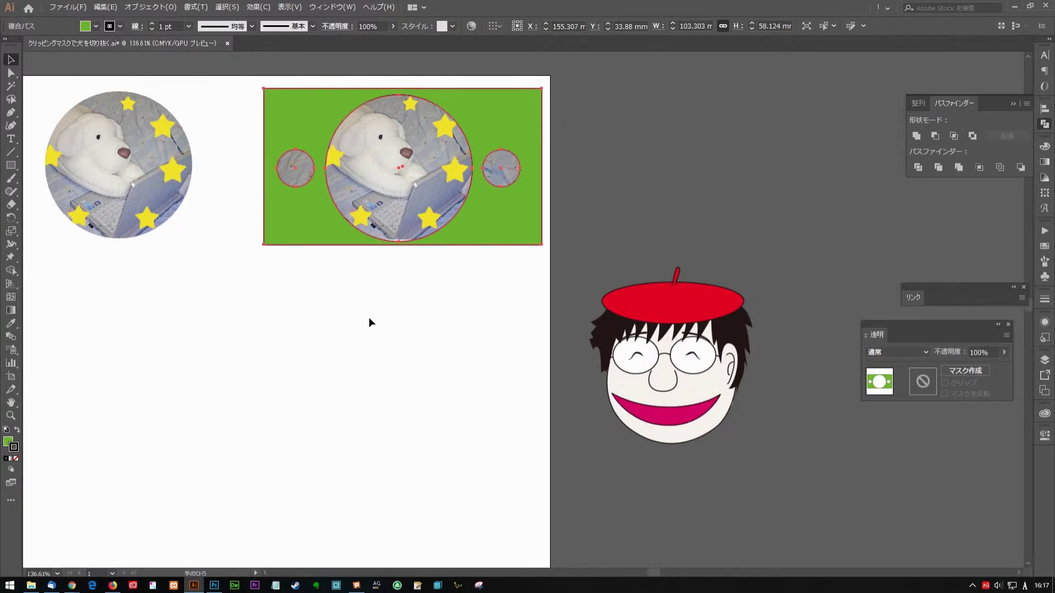
{"action": "left_click_drag", "start_coordinate": [339, 327], "coordinate": [446, 255]}
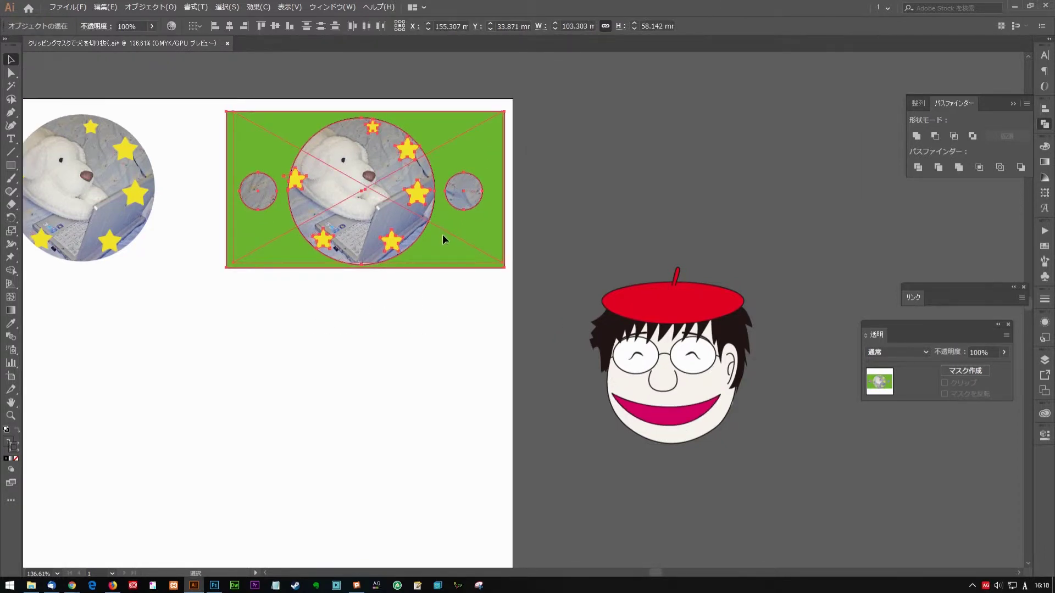
{"action": "right_click", "coordinate": [444, 235]}
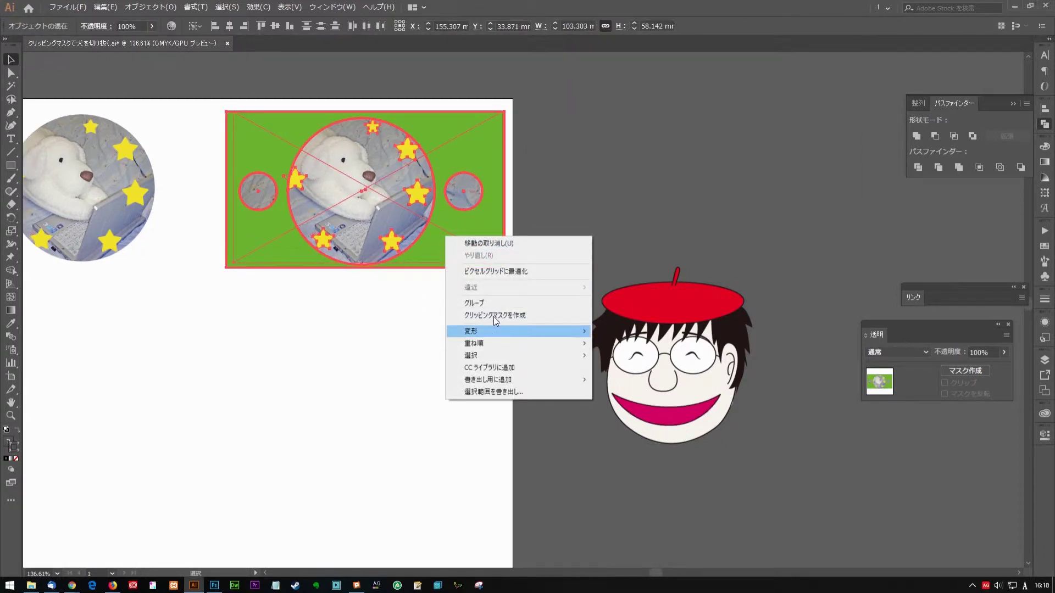
{"action": "left_click", "coordinate": [467, 315]}
{"action": "left_click", "coordinate": [460, 320]}
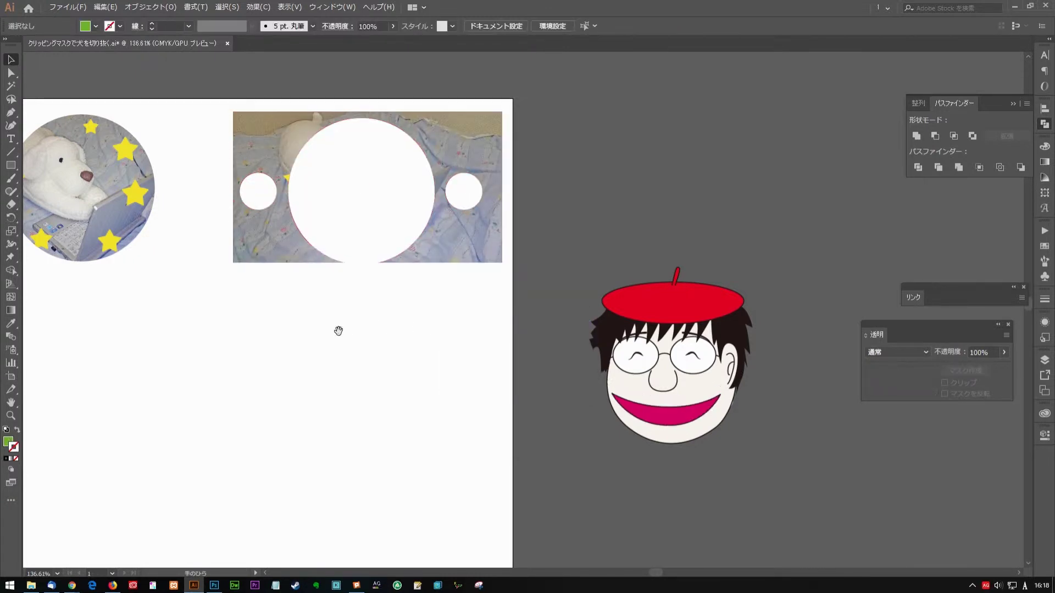
{"action": "scroll", "coordinate": [333, 329], "scroll_direction": "left", "scroll_amount": 1}
{"action": "key", "text": "ctrl+z"}
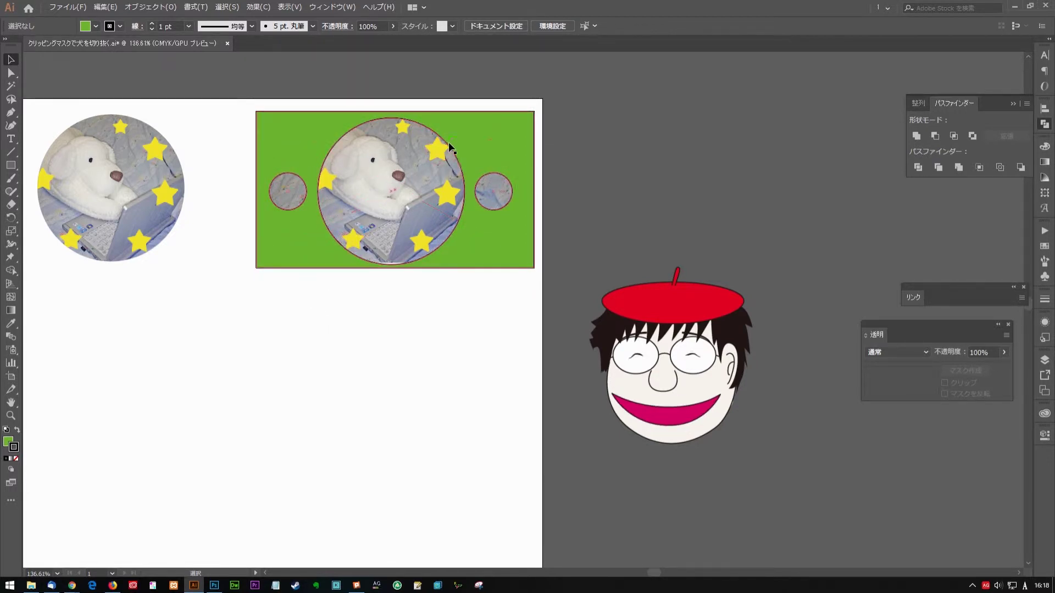
Select the green shape and photo again and clip the photo, leaving three white holes.
{"action": "key", "text": "ctrl+a"}
{"action": "right_click", "coordinate": [388, 224]}
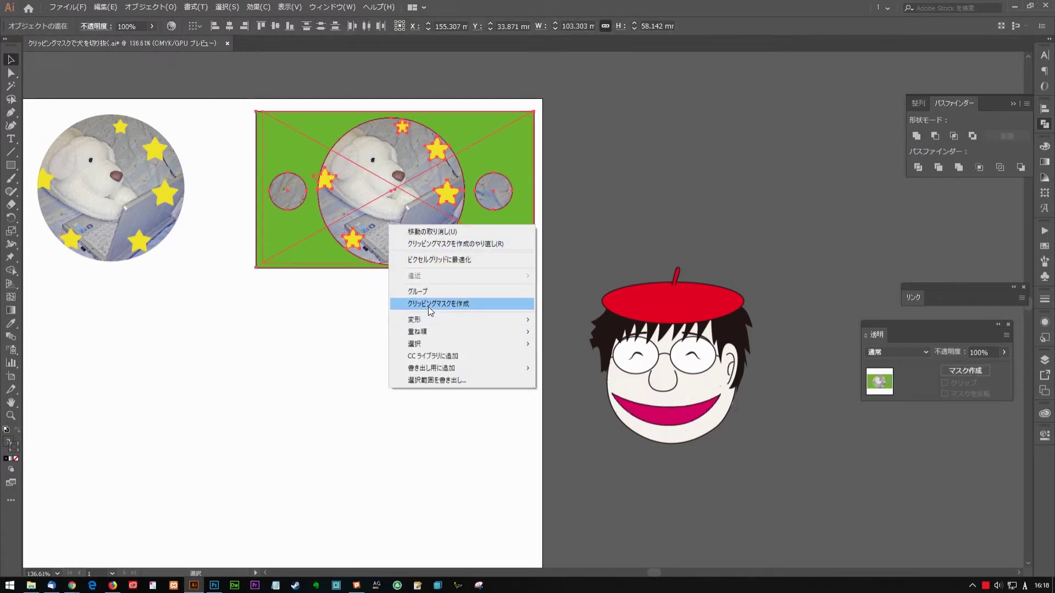
{"action": "left_click", "coordinate": [428, 306]}
{"action": "left_click", "coordinate": [418, 332]}
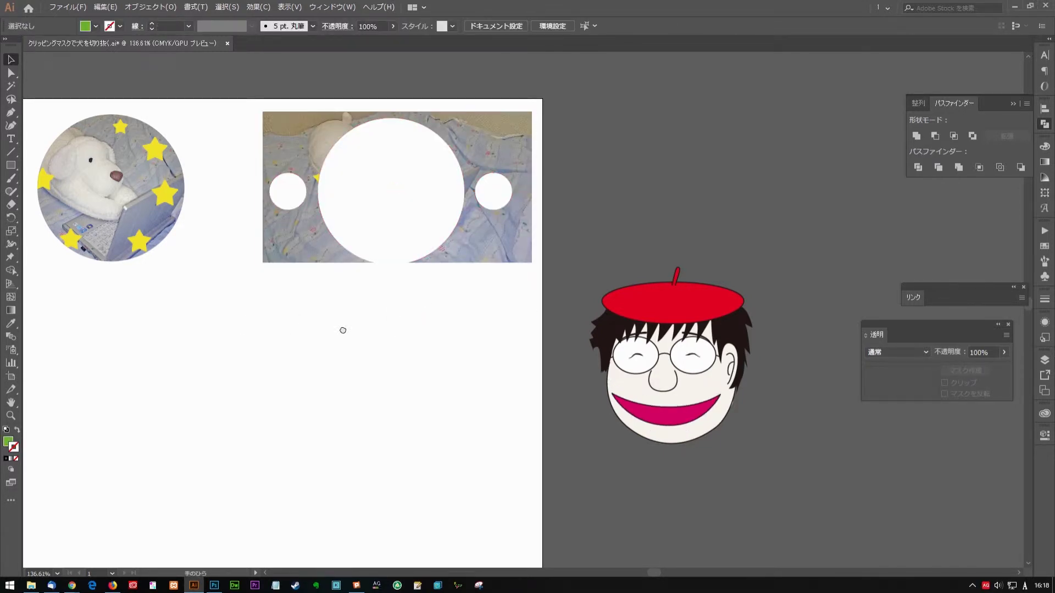
{"action": "scroll", "coordinate": [314, 328], "scroll_direction": "left", "scroll_amount": 2}
{"action": "scroll", "coordinate": [314, 327], "scroll_direction": "up", "scroll_amount": 1}
{"action": "left_click", "coordinate": [214, 232]}
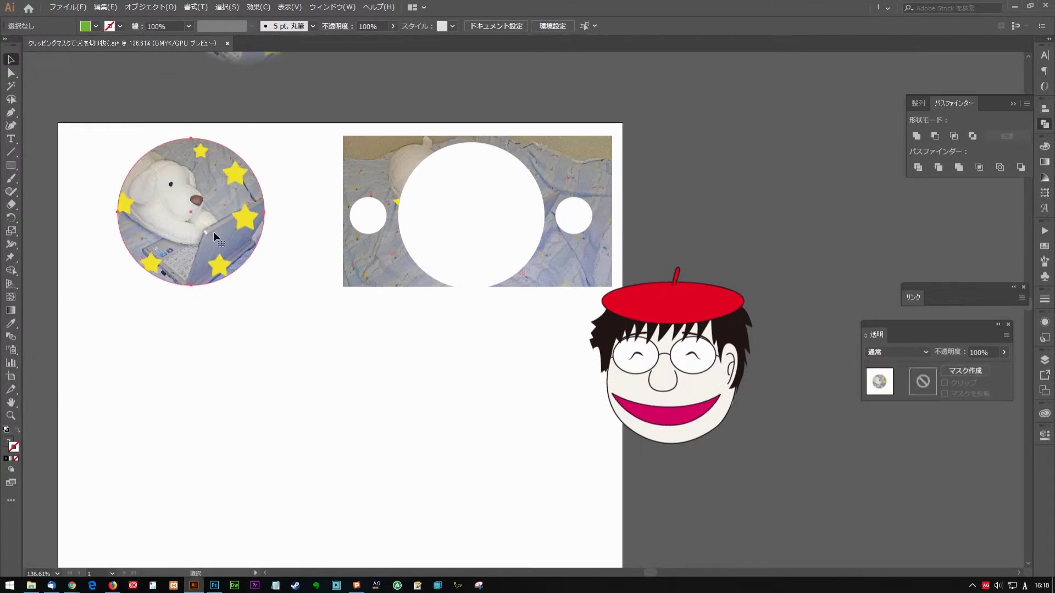
Release the circular photo's clipping mask and fill the revealed circle outline green.
{"action": "right_click", "coordinate": [240, 266]}
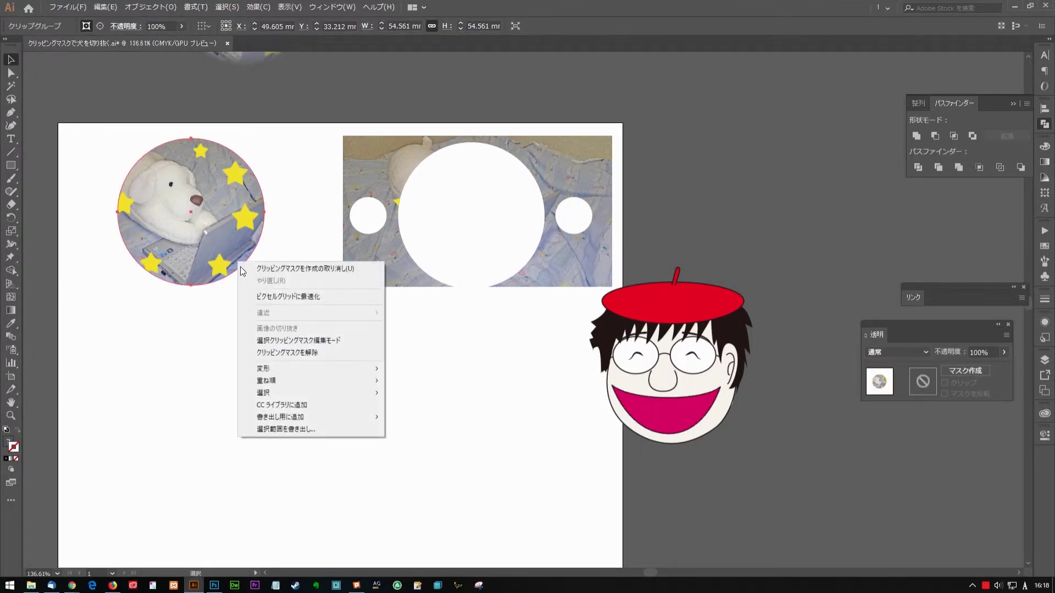
{"action": "left_click", "coordinate": [303, 353]}
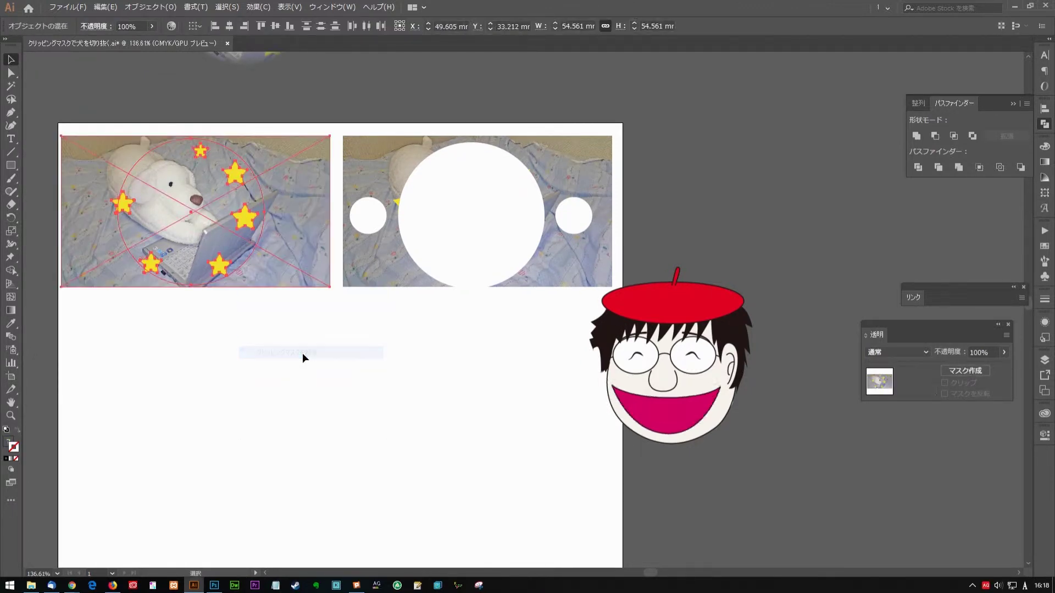
{"action": "left_click", "coordinate": [212, 328]}
{"action": "left_click", "coordinate": [253, 258]}
{"action": "left_click", "coordinate": [13, 444]}
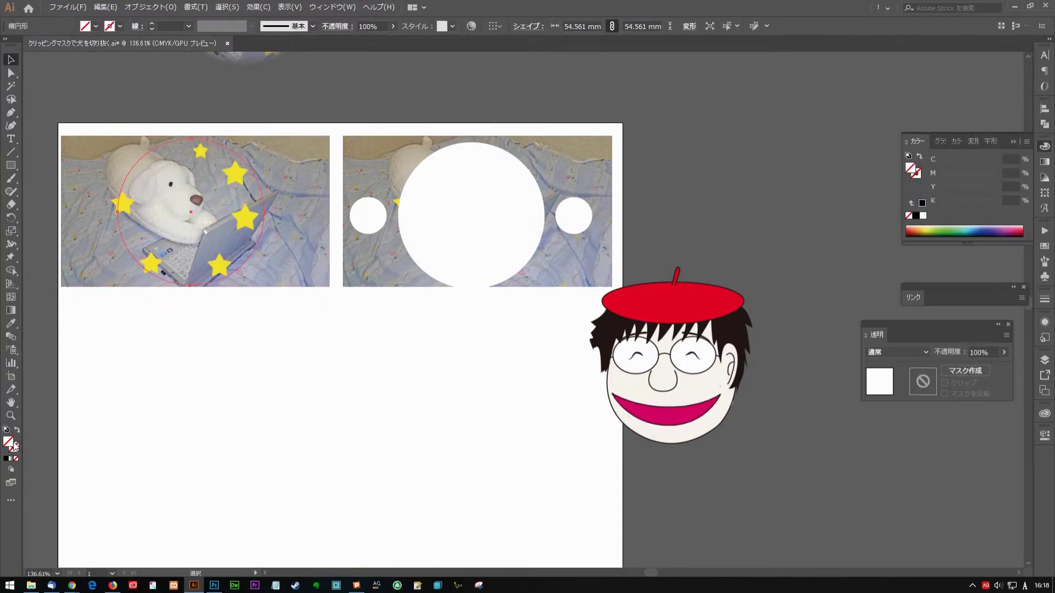
{"action": "left_click", "coordinate": [949, 226]}
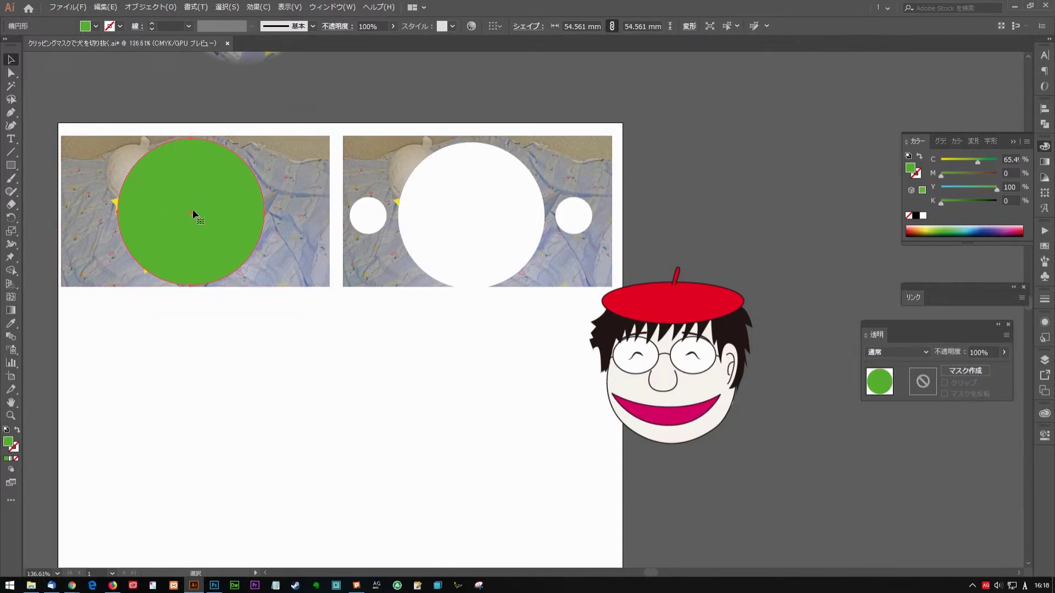
Select the green circle with the photo and stars, make a clipping mask, and deselect.
{"action": "left_click", "coordinate": [268, 284], "text": "shift"}
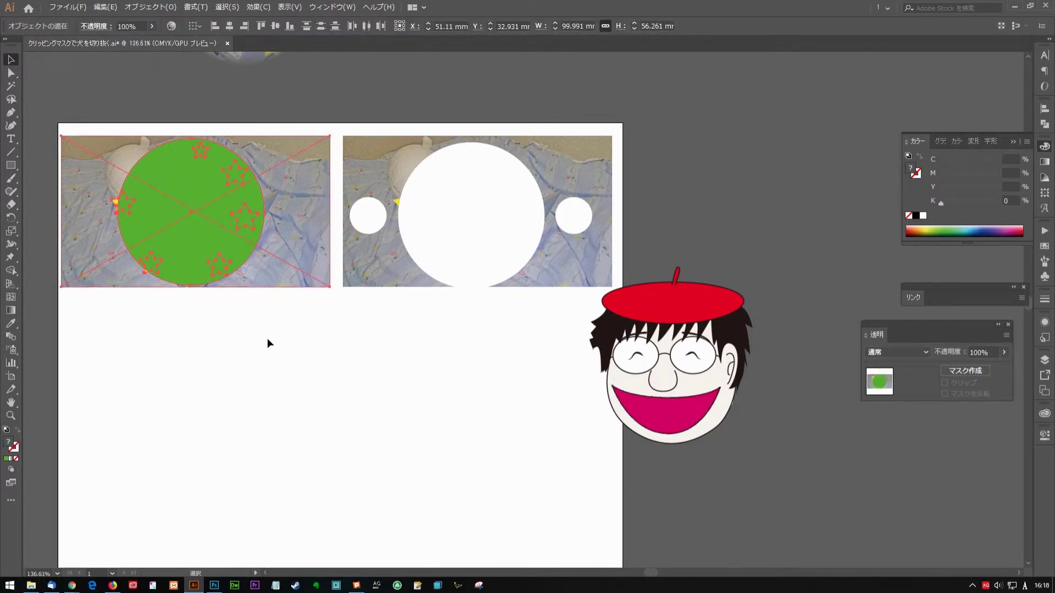
{"action": "right_click", "coordinate": [292, 189]}
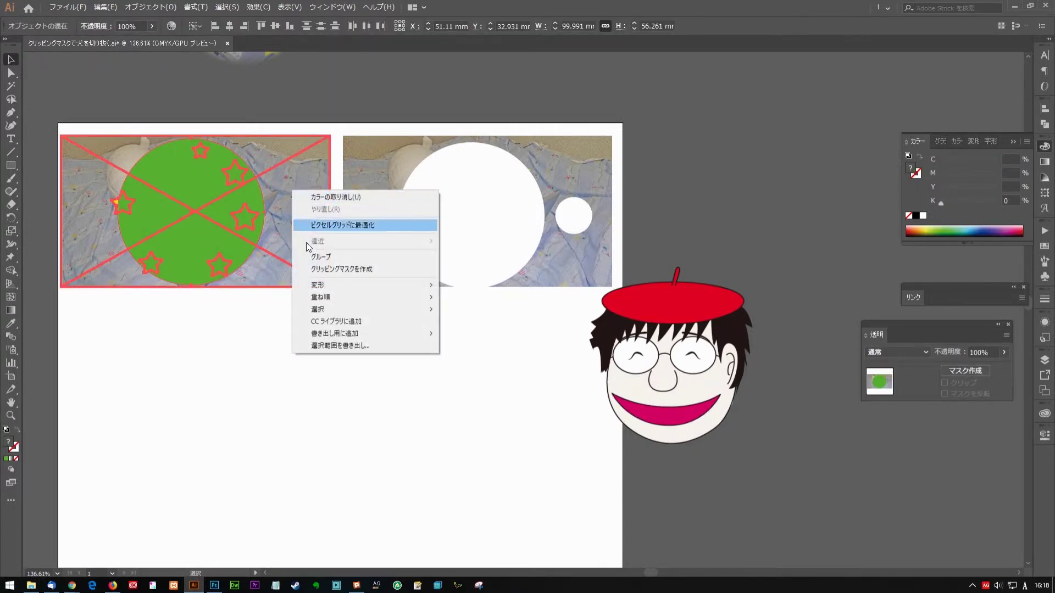
{"action": "left_click", "coordinate": [331, 270]}
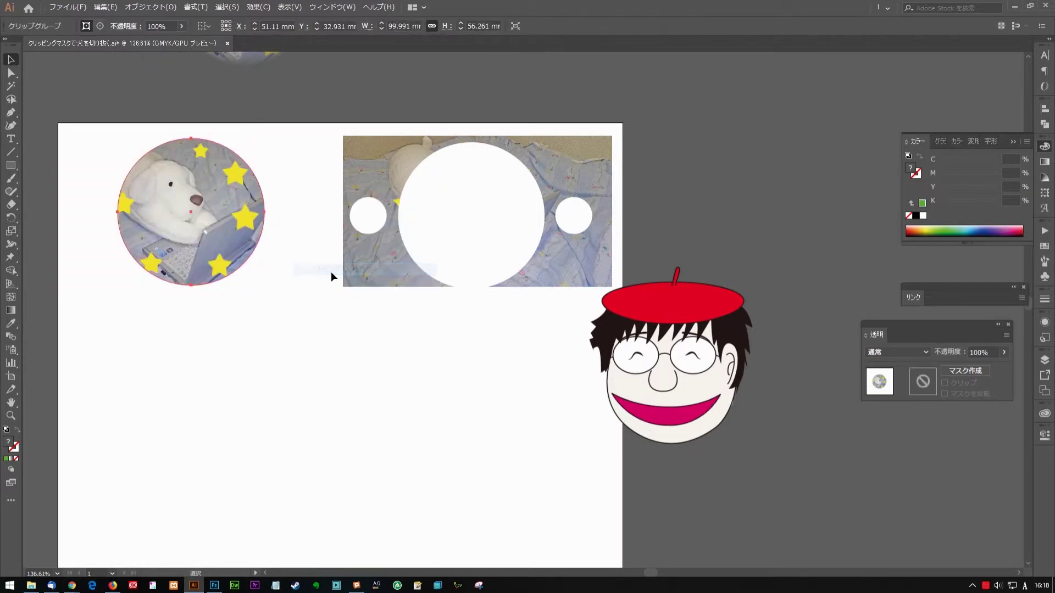
{"action": "left_click", "coordinate": [273, 289]}
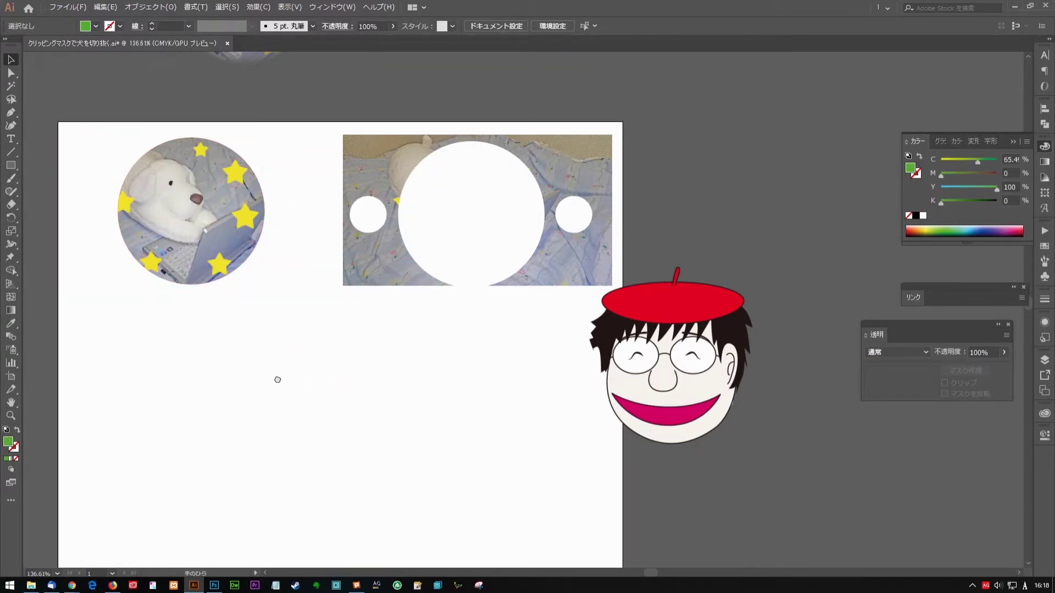
Move the green holed shape straight down off the photo.
{"action": "left_click_drag", "start_coordinate": [297, 384], "coordinate": [274, 360]}
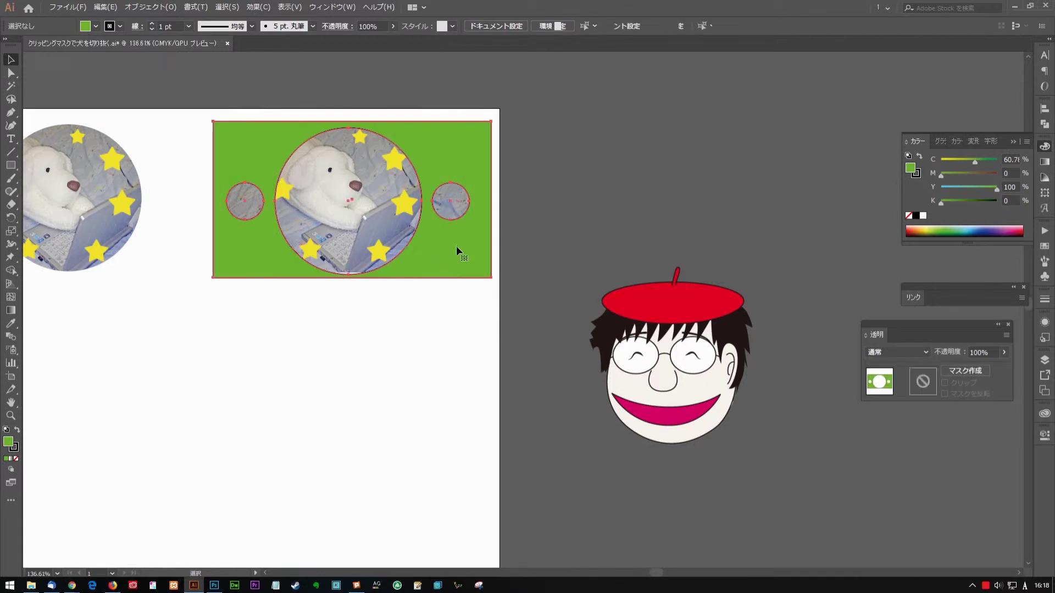
{"action": "left_click_drag", "start_coordinate": [456, 253], "coordinate": [454, 438]}
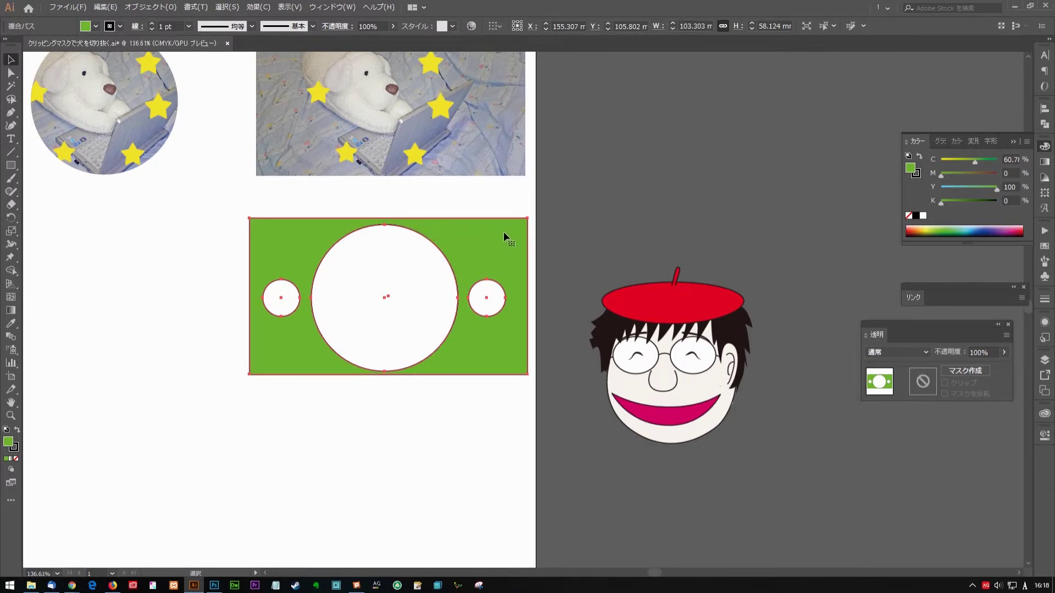
{"action": "left_click", "coordinate": [191, 325]}
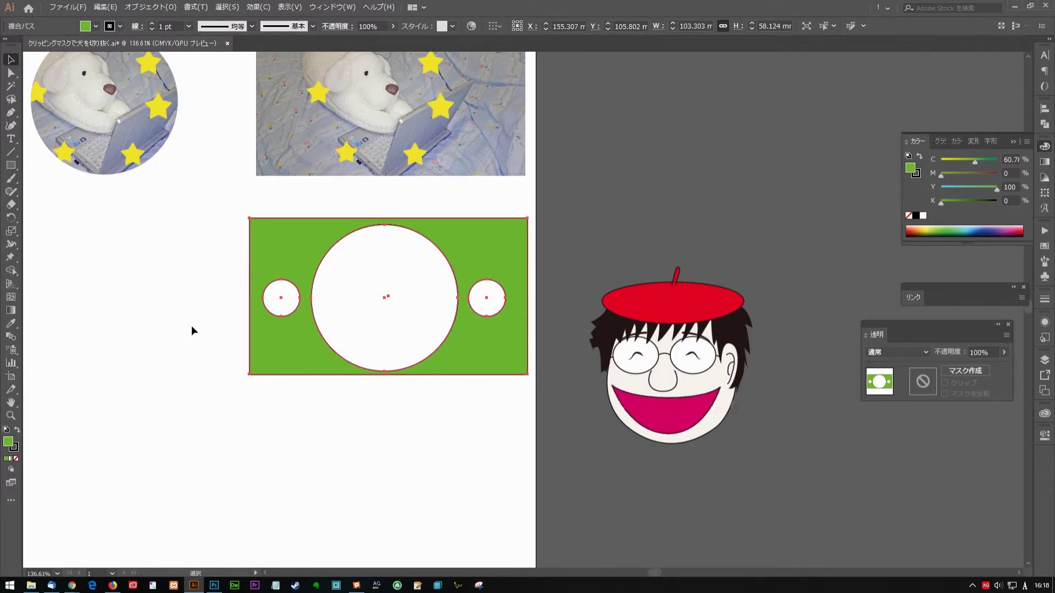
{"action": "scroll", "coordinate": [138, 429], "scroll_direction": "up", "scroll_amount": 2}
{"action": "scroll", "coordinate": [145, 436], "scroll_direction": "up", "scroll_amount": 3}
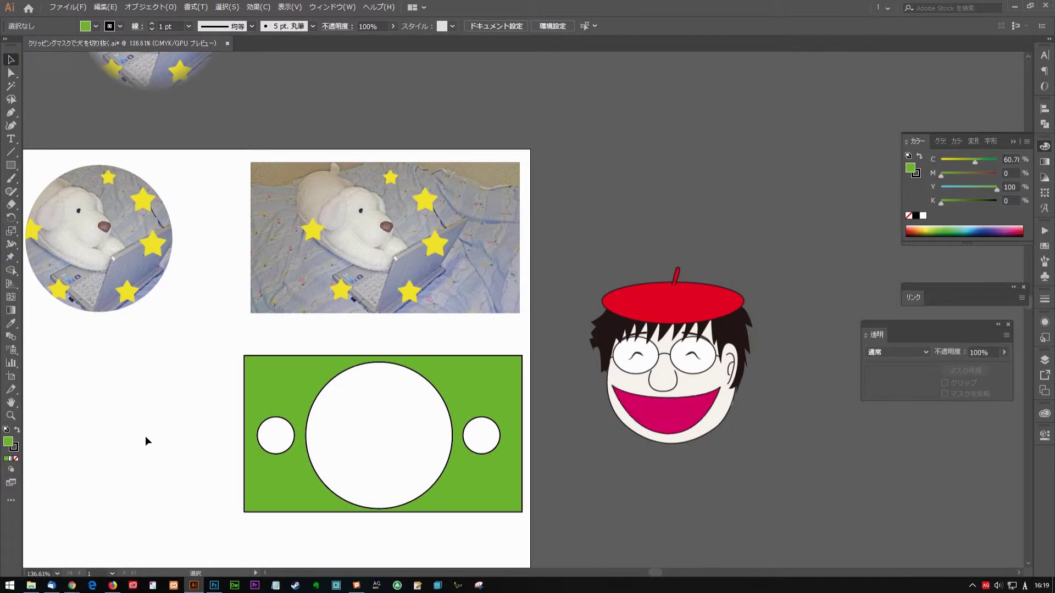
Select the holed shape with the photo, make a clipping mask, then undo it.
{"action": "left_click", "coordinate": [398, 258]}
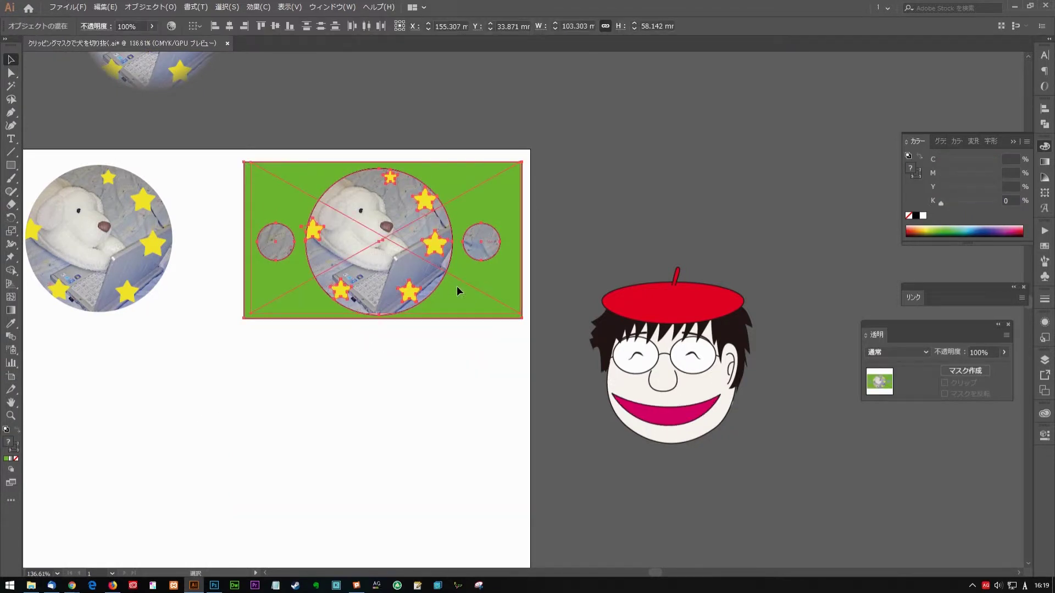
{"action": "right_click", "coordinate": [457, 291]}
{"action": "left_click", "coordinate": [487, 367]}
{"action": "left_click", "coordinate": [271, 384]}
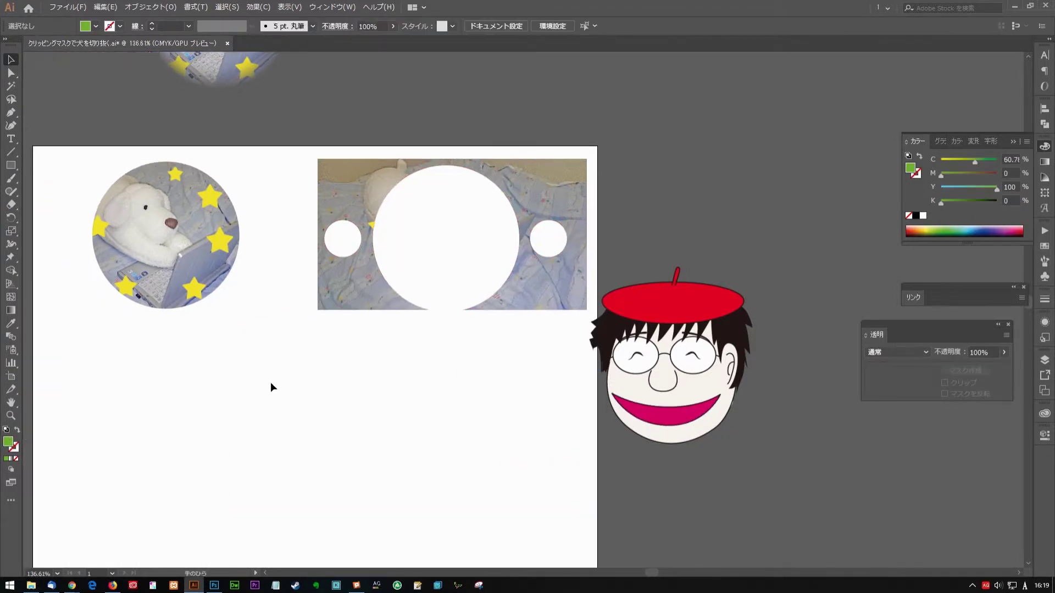
{"action": "scroll", "coordinate": [318, 311], "scroll_direction": "left", "scroll_amount": 3}
{"action": "left_click", "coordinate": [238, 191]}
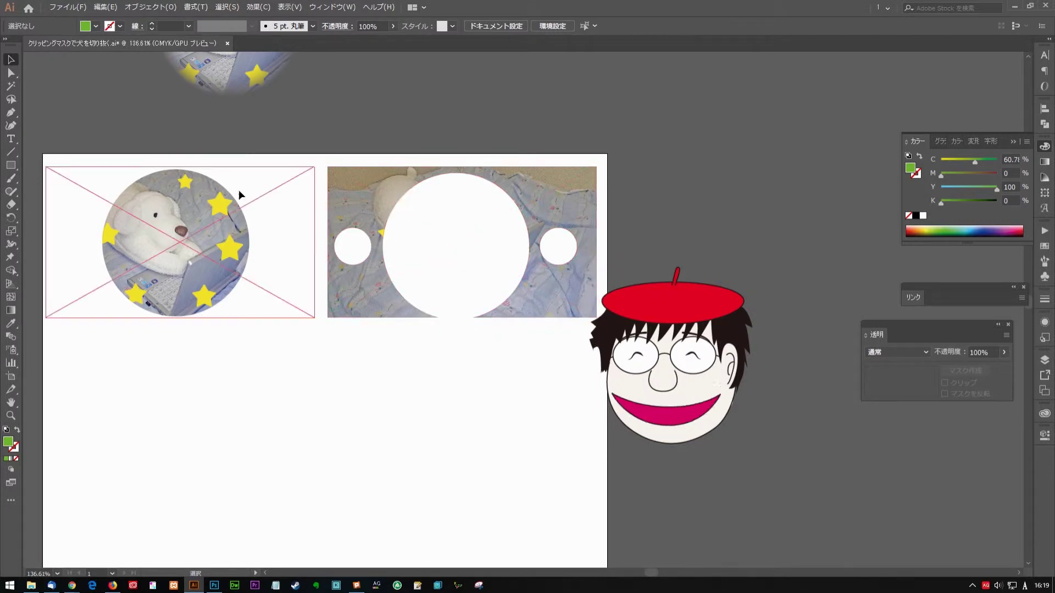
{"action": "left_click", "coordinate": [339, 417]}
{"action": "key", "text": "ctrl+z"}
Place the green holed shape below the photo.
{"action": "left_click", "coordinate": [339, 422]}
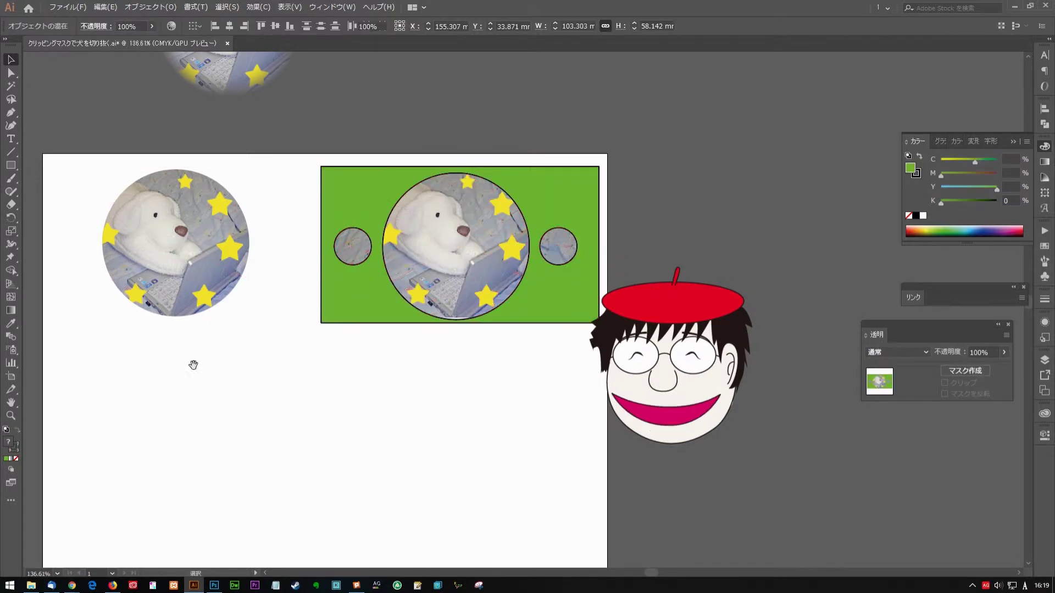
{"action": "scroll", "coordinate": [337, 389], "scroll_direction": "left", "scroll_amount": 1}
{"action": "scroll", "coordinate": [400, 389], "scroll_direction": "right", "scroll_amount": 3}
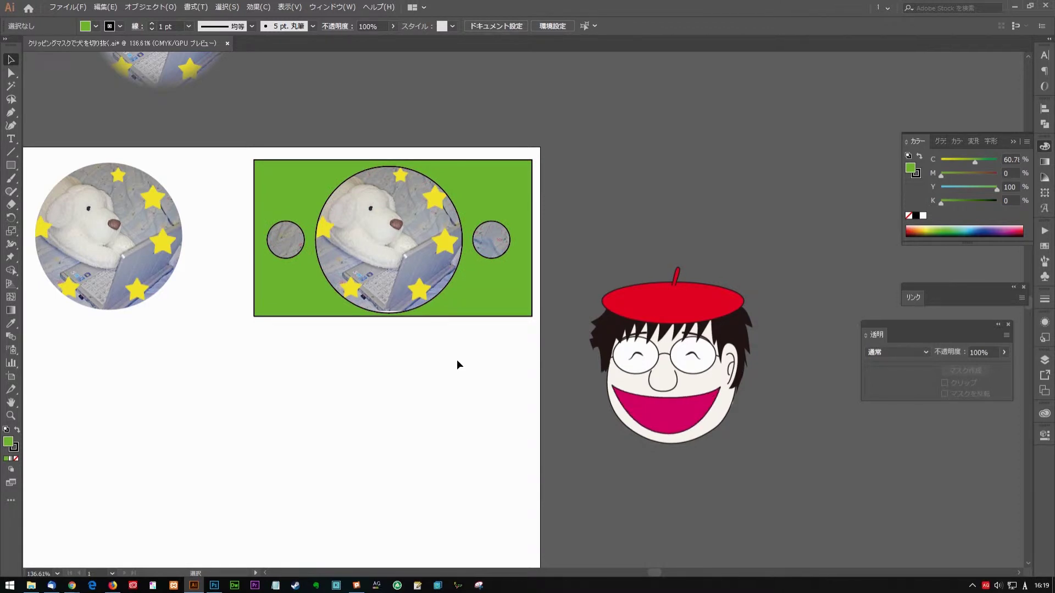
{"action": "left_click_drag", "start_coordinate": [493, 295], "coordinate": [493, 483]}
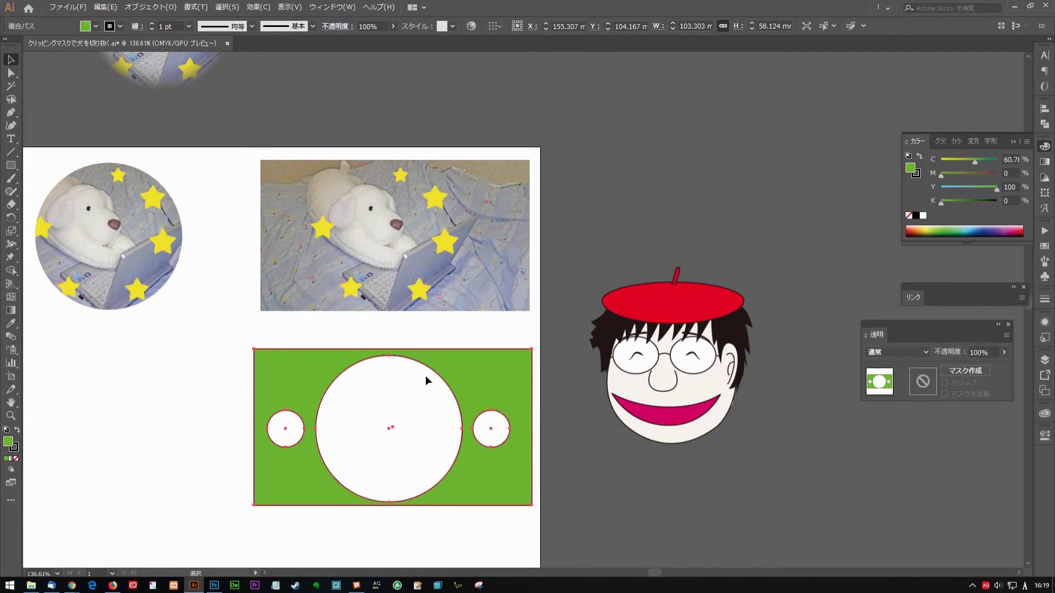
Release the green holed shape's compound path into separate paths.
{"action": "left_click", "coordinate": [202, 391]}
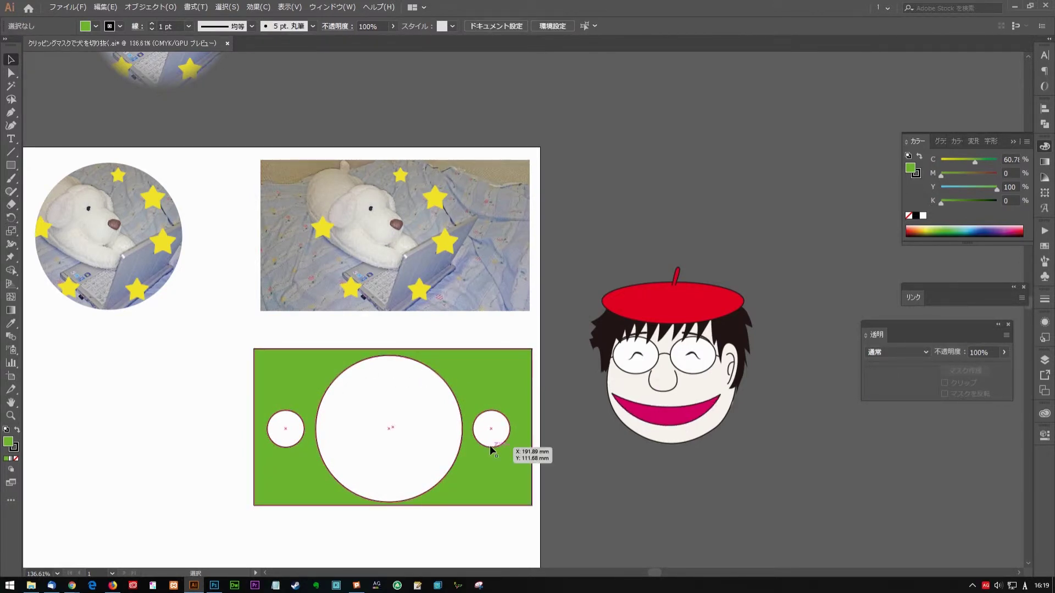
{"action": "left_click", "coordinate": [470, 375]}
{"action": "right_click", "coordinate": [215, 379]}
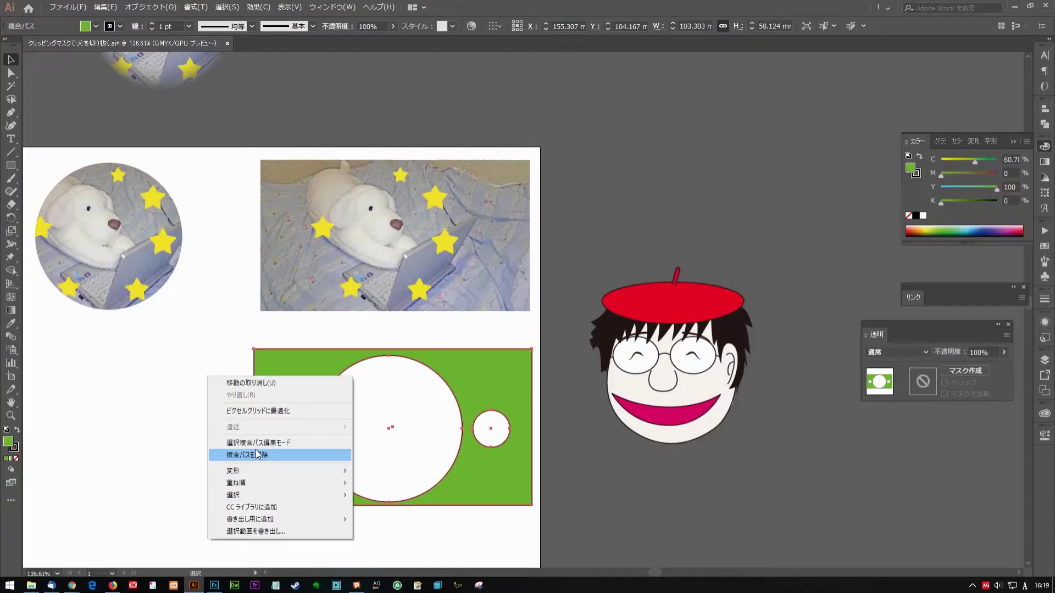
{"action": "left_click", "coordinate": [137, 334]}
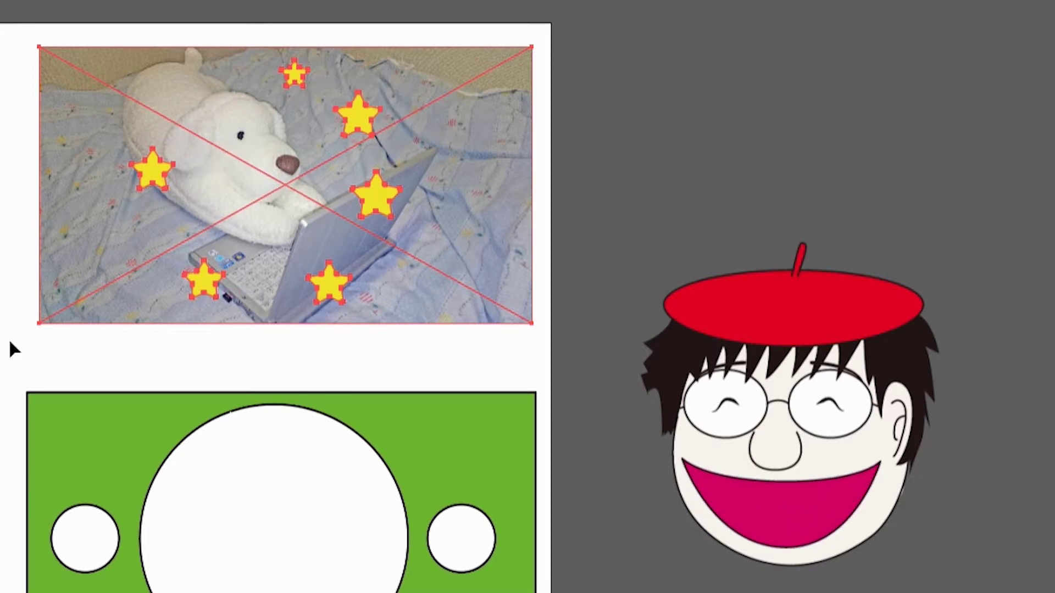
Move the green rectangle and circles up over the photo, send them back, and clip with Ctrl+7.
{"action": "left_click_drag", "start_coordinate": [337, 379], "coordinate": [434, 439]}
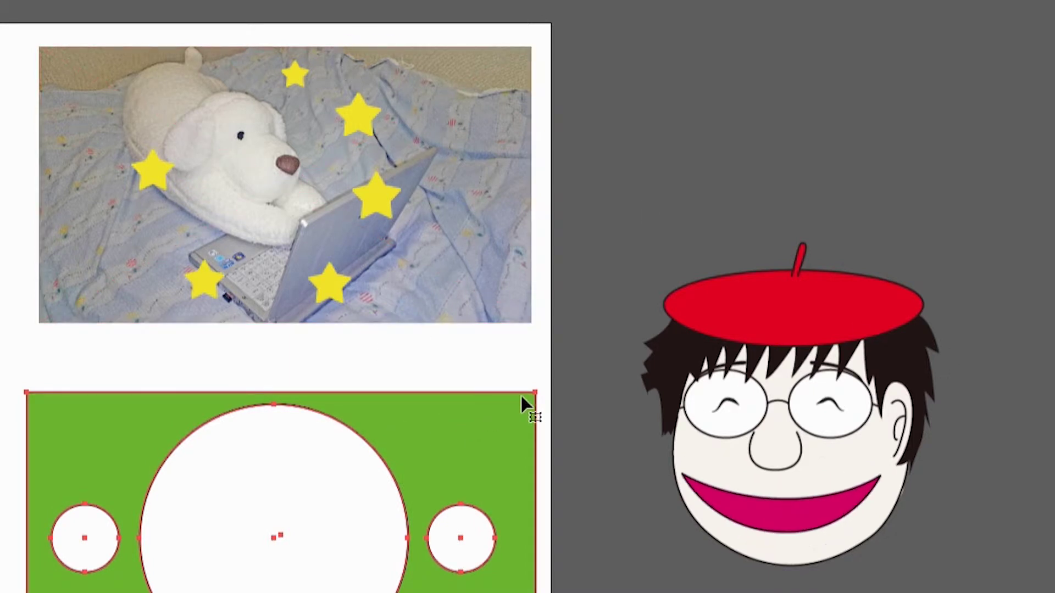
{"action": "left_click_drag", "start_coordinate": [522, 400], "coordinate": [525, 51]}
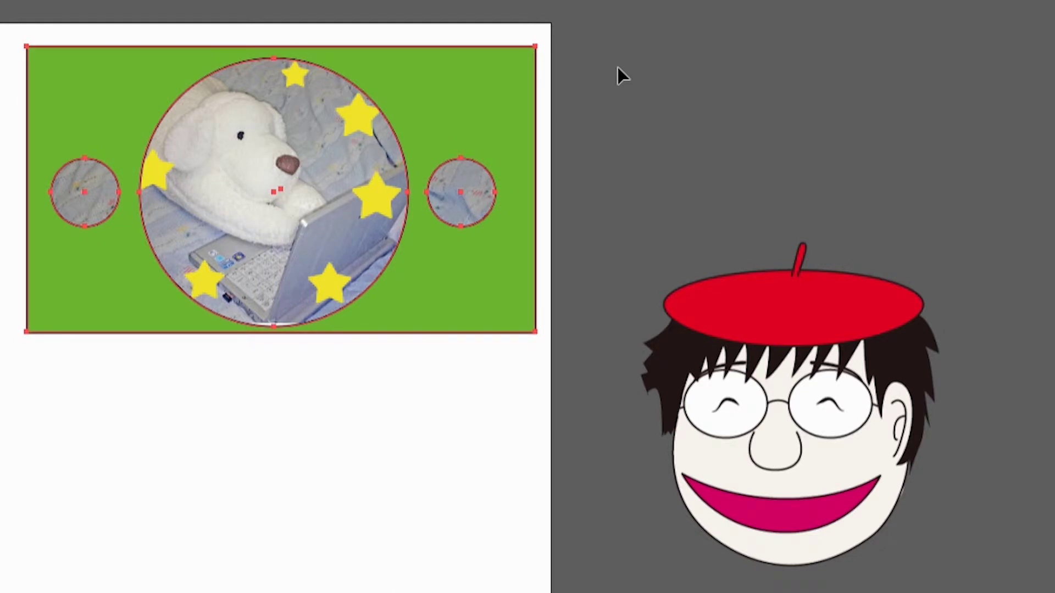
{"action": "key", "text": "ctrl+shift+bracketleft"}
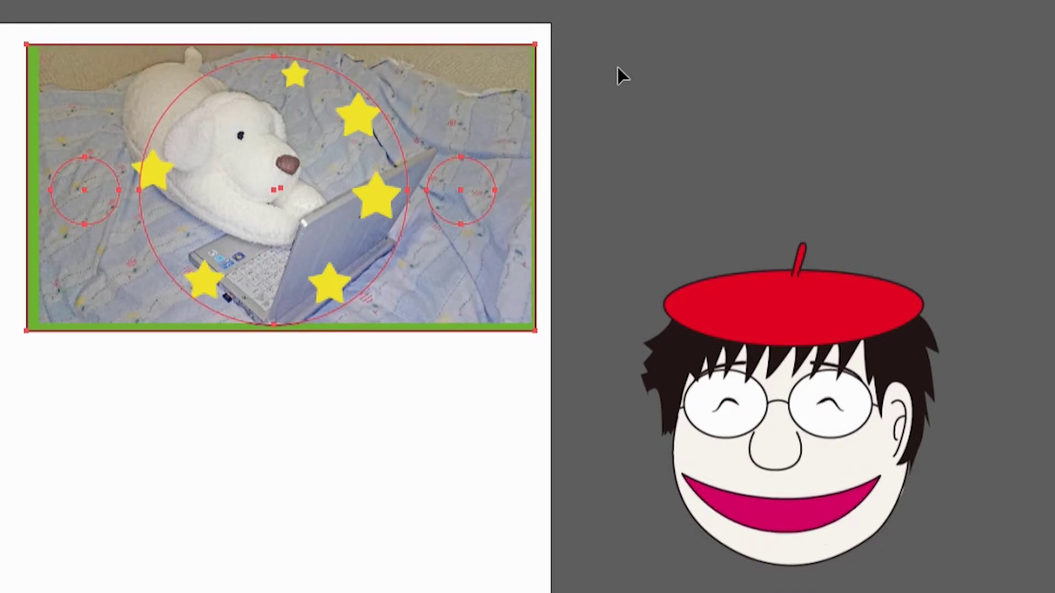
{"action": "left_click", "coordinate": [289, 421]}
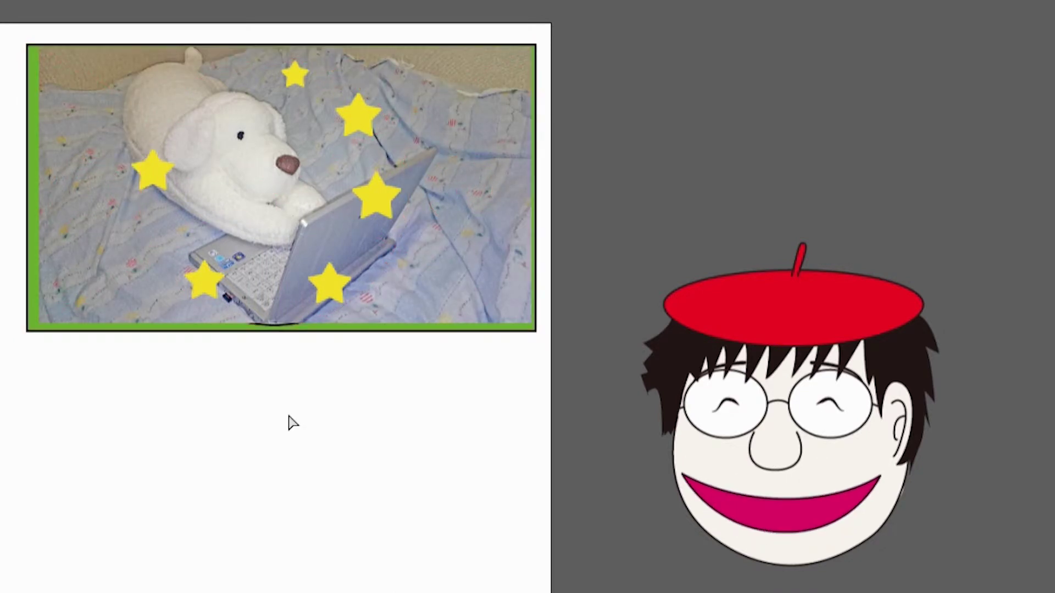
{"action": "key", "text": "ctrl+7"}
{"action": "left_click", "coordinate": [461, 272]}
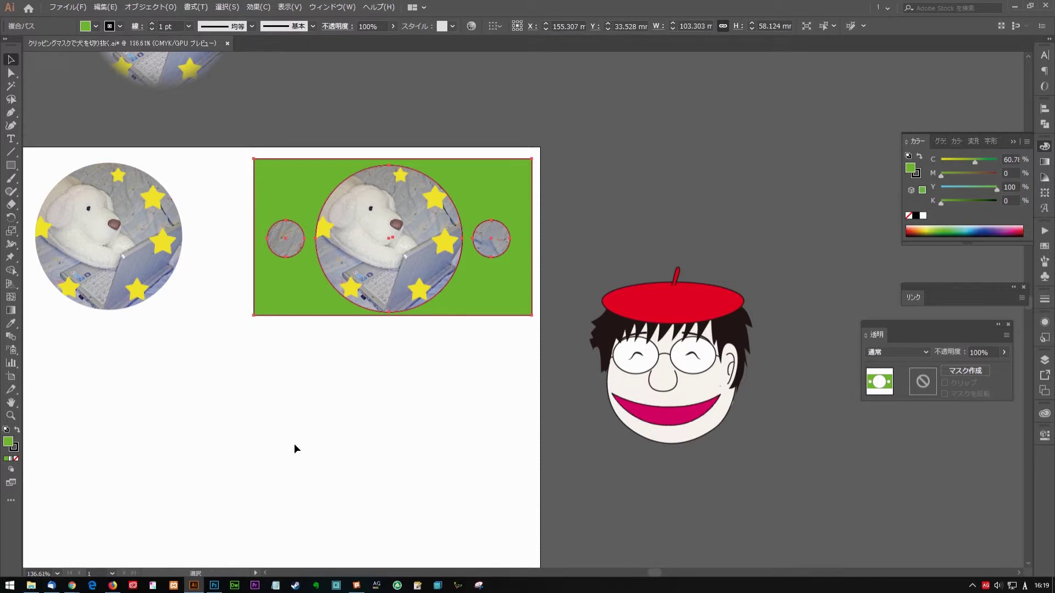
Move the green holed rectangle below the photo and check the photo and shape selections.
{"action": "left_click_drag", "start_coordinate": [499, 286], "coordinate": [498, 471]}
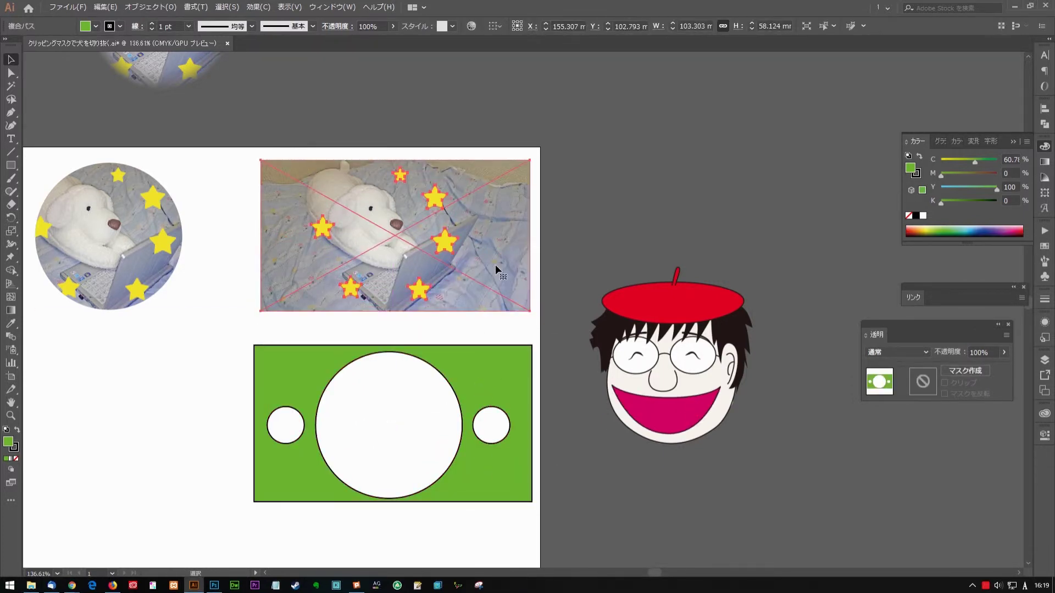
{"action": "left_click", "coordinate": [194, 385]}
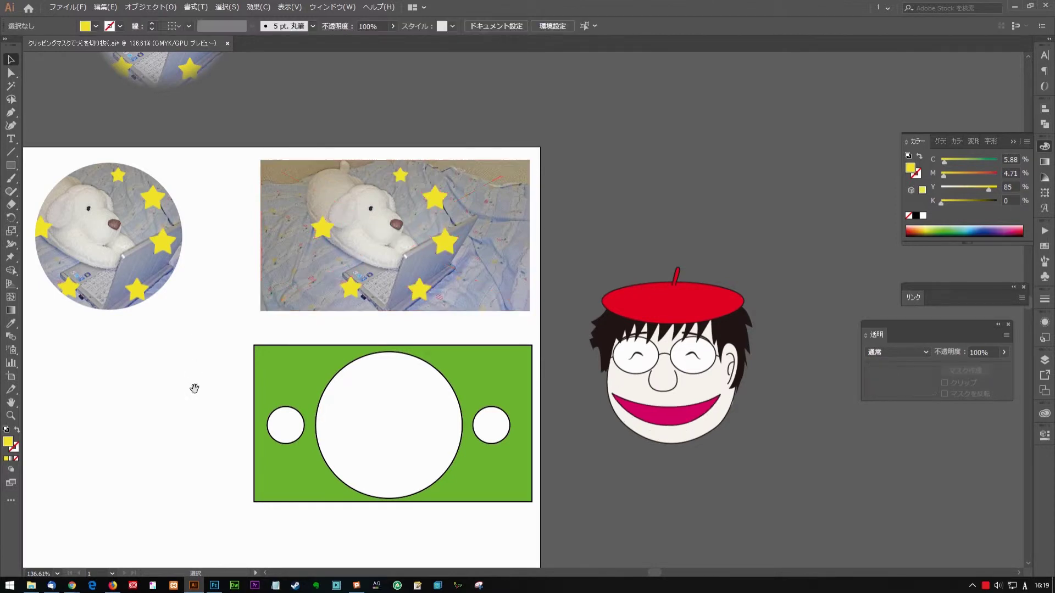
{"action": "left_click_drag", "start_coordinate": [195, 385], "coordinate": [232, 344]}
{"action": "left_click", "coordinate": [475, 163]}
{"action": "left_click", "coordinate": [542, 318]}
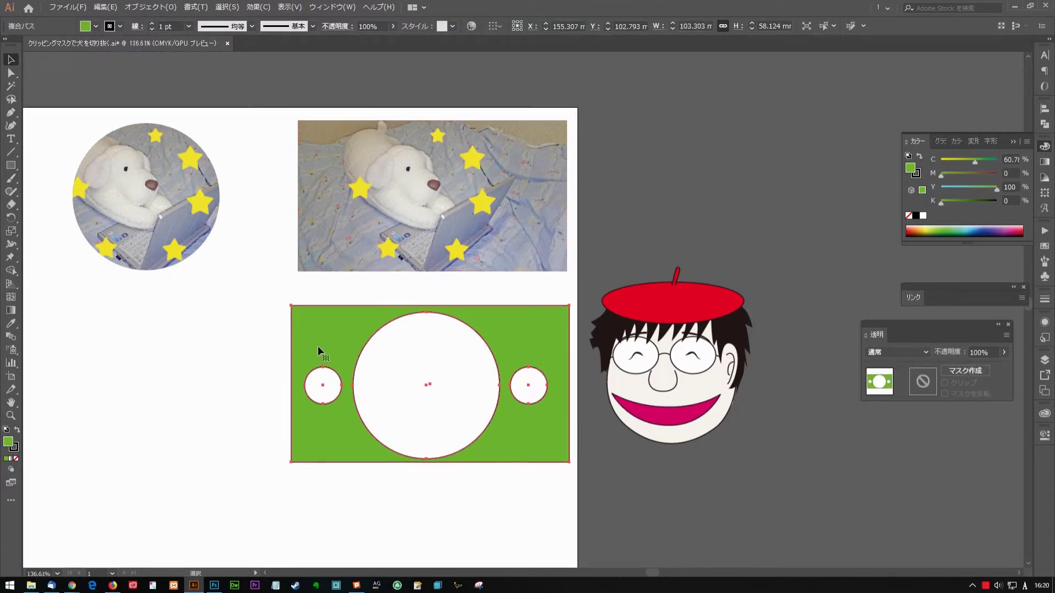
{"action": "mouse_move", "coordinate": [449, 356]}
{"action": "left_mouse_down"}
{"action": "mouse_move", "coordinate": [318, 353]}
{"action": "mouse_move", "coordinate": [376, 312]}
{"action": "left_mouse_up"}
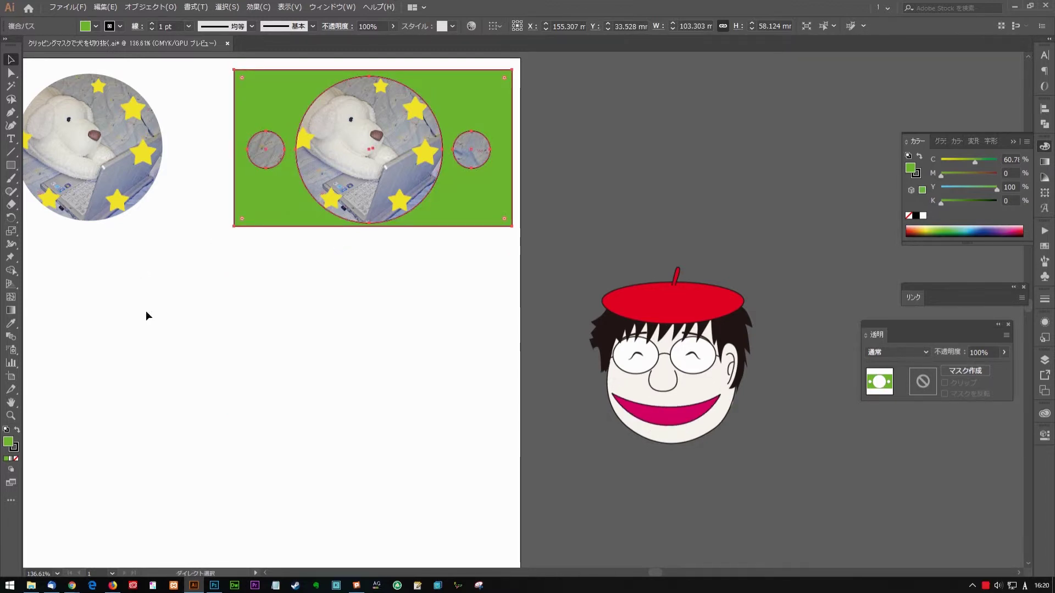
Marquee-select the photo and green shape, make a clipping mask, and zoom out.
{"action": "left_click_drag", "start_coordinate": [259, 304], "coordinate": [391, 163]}
{"action": "right_click", "coordinate": [391, 164]}
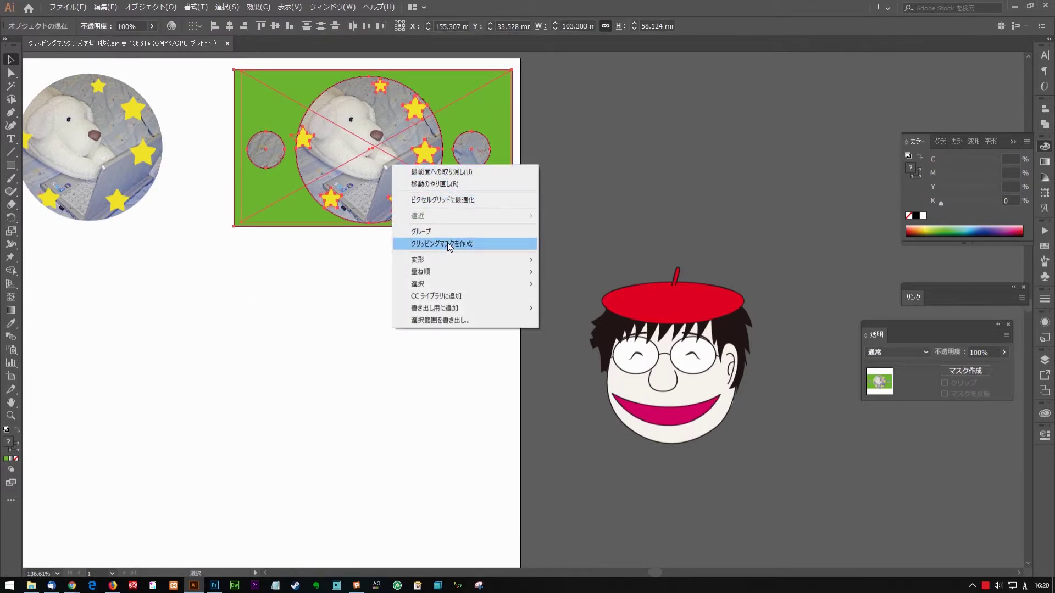
{"action": "left_click", "coordinate": [447, 243]}
{"action": "left_click", "coordinate": [358, 301]}
{"action": "key", "text": "ctrl+minus"}
{"action": "key", "text": "ctrl+minus"}
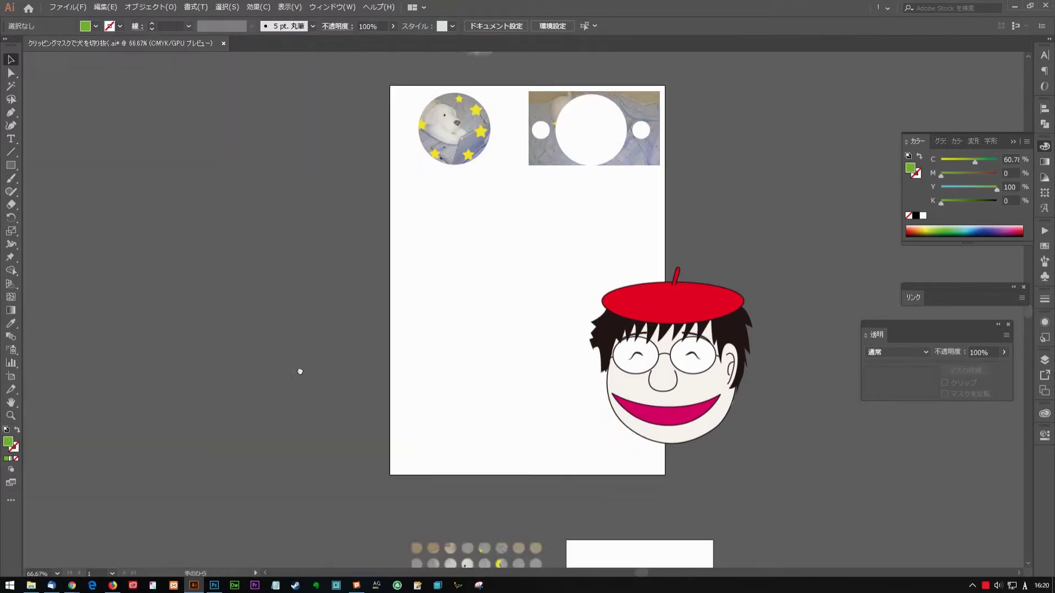
Move the circle-grid group to the artboard's top-left and release its clipping mask.
{"action": "left_click_drag", "start_coordinate": [490, 445], "coordinate": [259, 287]}
{"action": "left_click_drag", "start_coordinate": [315, 449], "coordinate": [311, 147]}
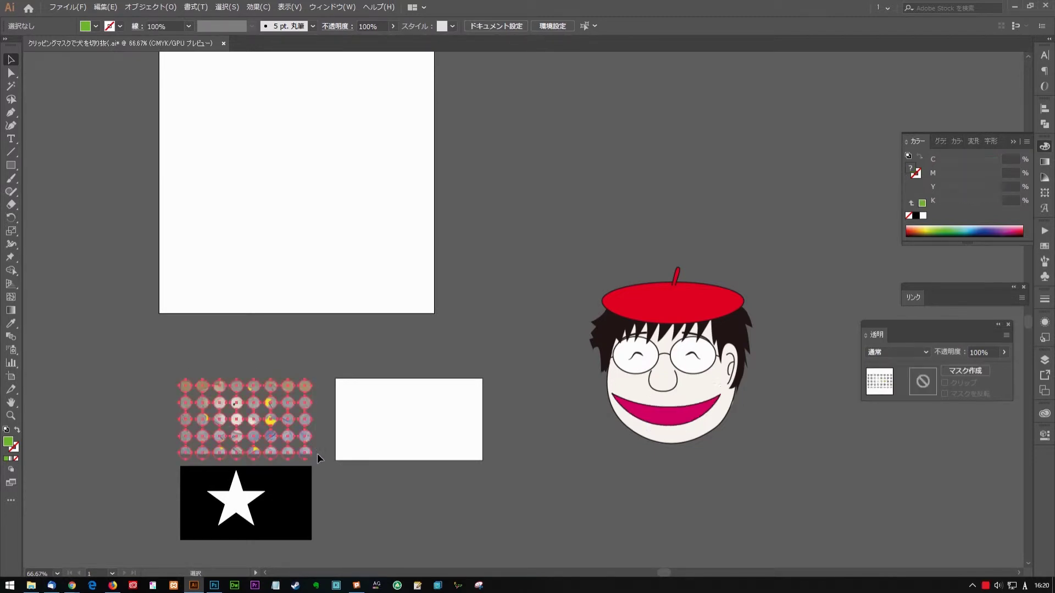
{"action": "scroll", "coordinate": [287, 176], "scroll_direction": "up", "scroll_amount": 5}
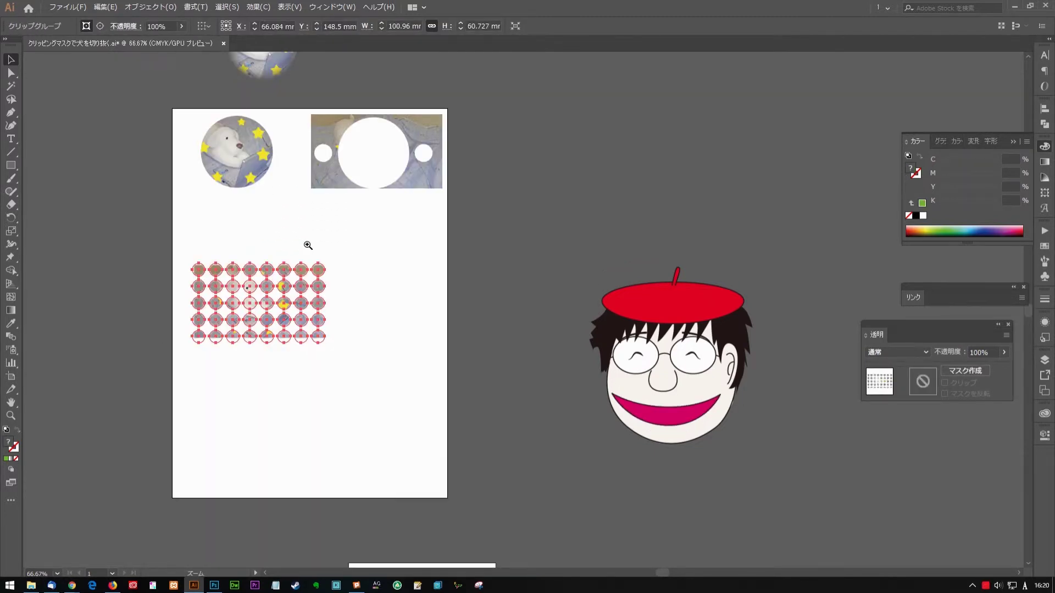
{"action": "key", "text": "ctrl+plus"}
{"action": "left_click", "coordinate": [357, 301]}
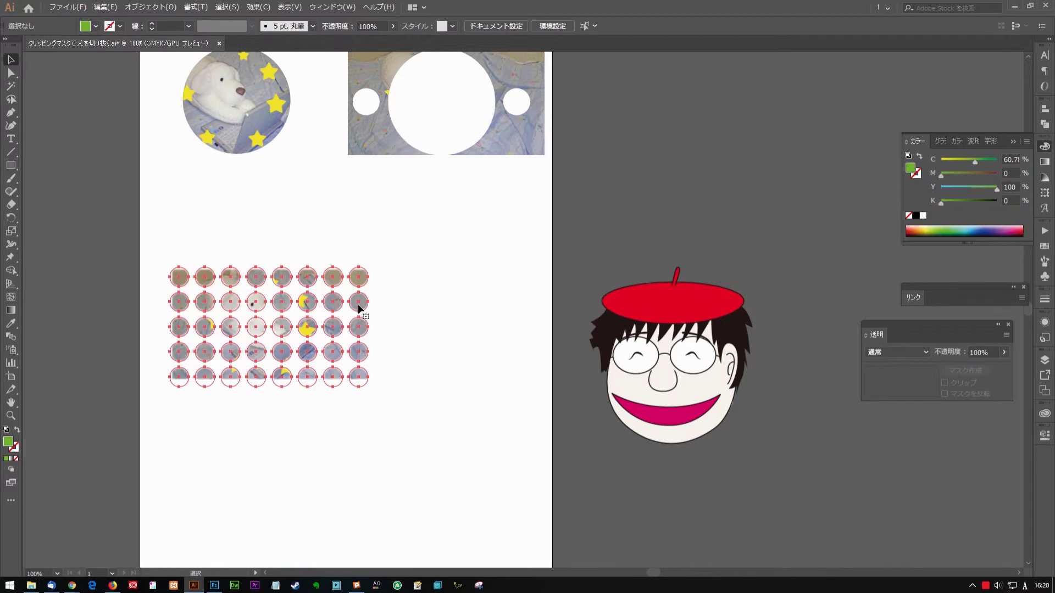
{"action": "right_click", "coordinate": [357, 304]}
{"action": "left_click", "coordinate": [403, 394]}
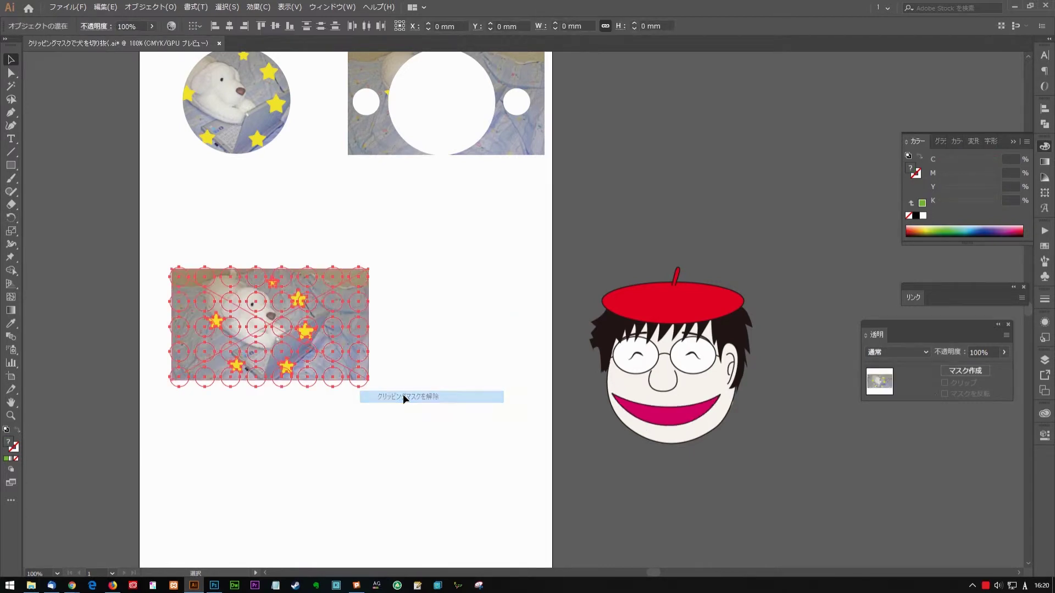
{"action": "left_click", "coordinate": [434, 385]}
Fill the 35-circle grid green over the released dog-and-stars photo.
{"action": "left_click_drag", "start_coordinate": [392, 449], "coordinate": [377, 397]}
{"action": "scroll", "coordinate": [377, 396], "scroll_direction": "up", "scroll_amount": 2}
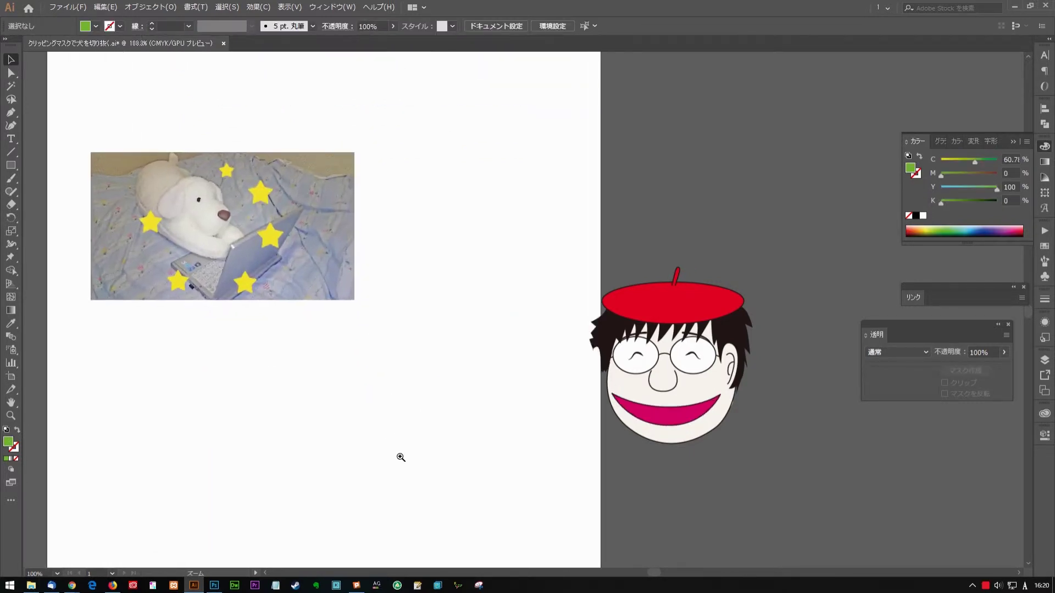
{"action": "left_click_drag", "start_coordinate": [424, 161], "coordinate": [358, 246]}
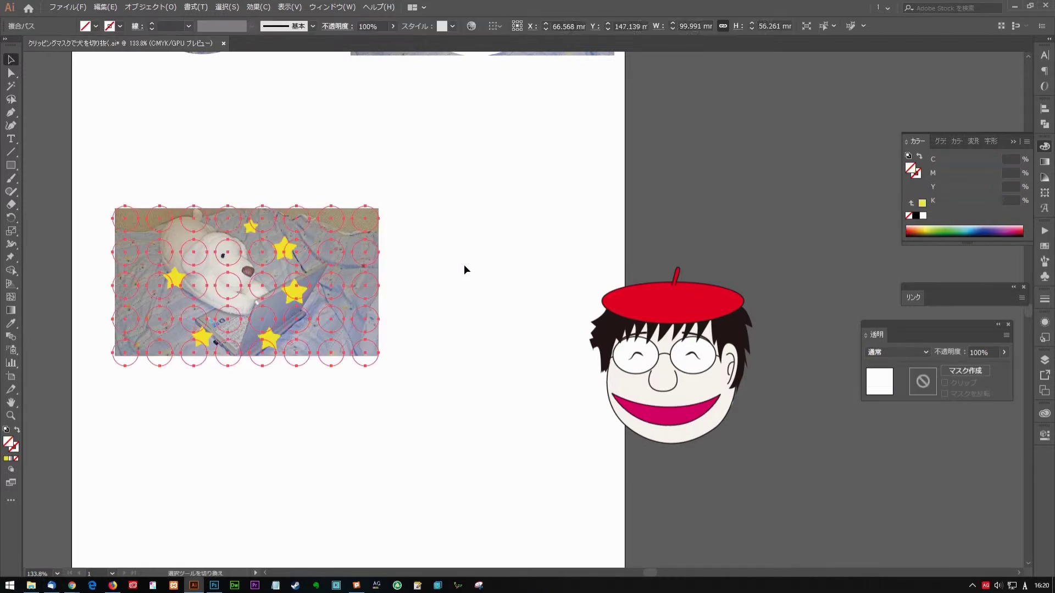
{"action": "left_click", "coordinate": [947, 226]}
{"action": "left_click", "coordinate": [510, 182]}
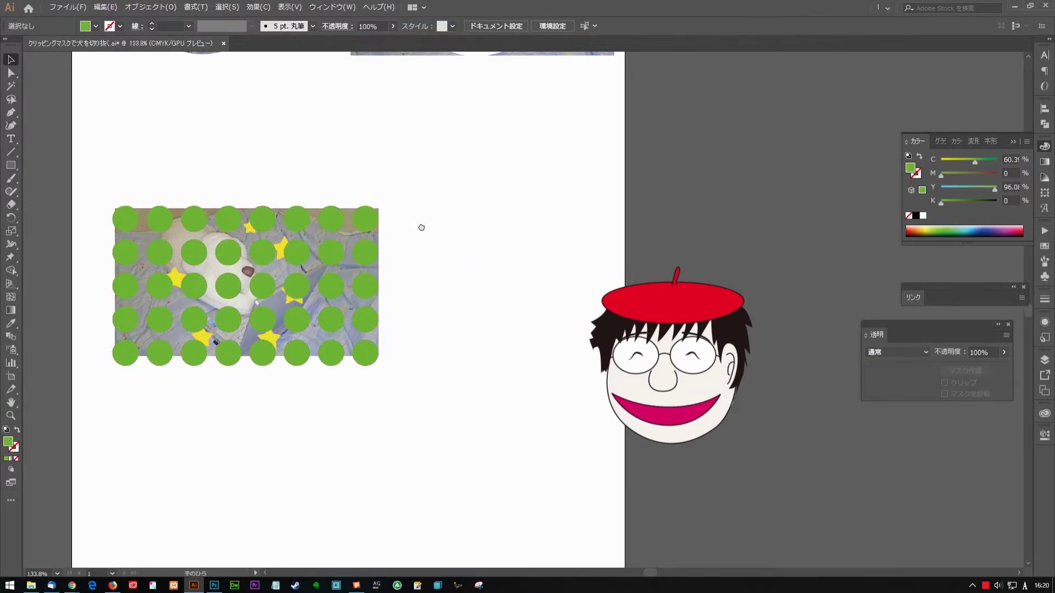
{"action": "scroll", "coordinate": [422, 228], "scroll_direction": "down", "scroll_amount": 1}
{"action": "left_click", "coordinate": [369, 235]}
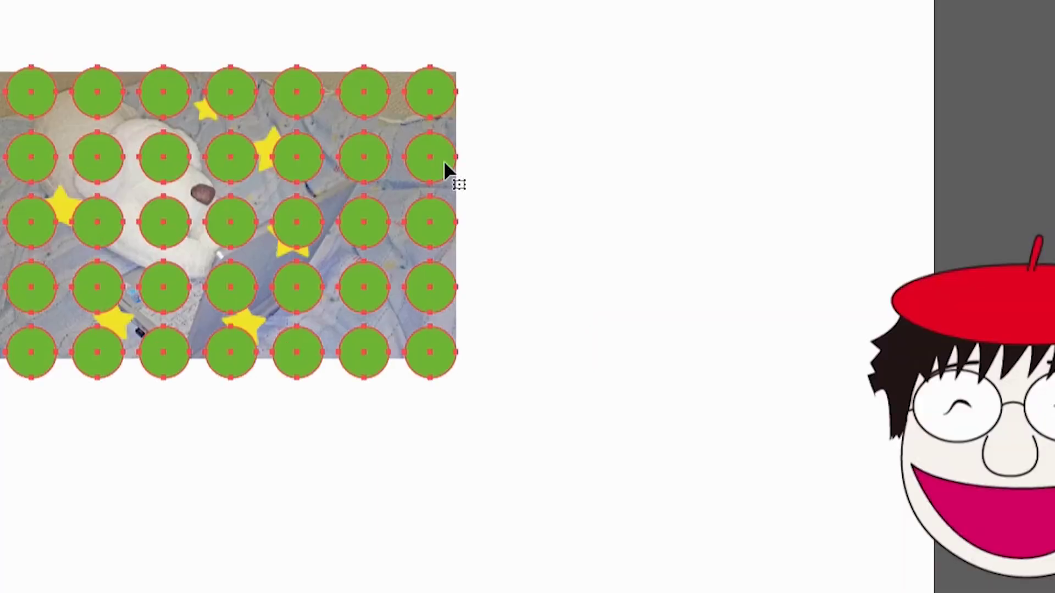
{"action": "right_click", "coordinate": [372, 230]}
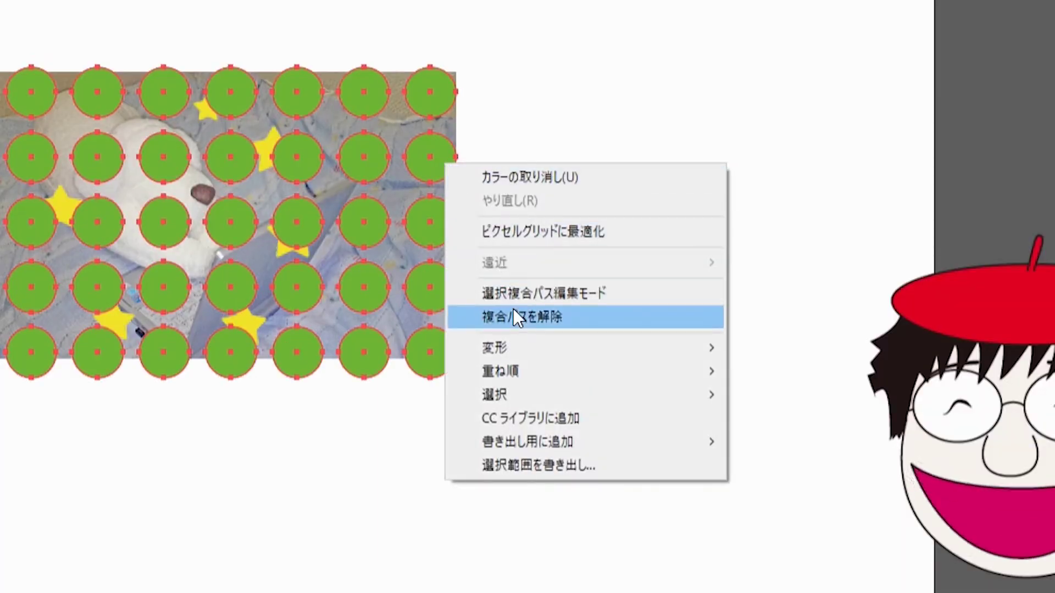
{"action": "left_click", "coordinate": [513, 316]}
{"action": "left_click", "coordinate": [156, 8]}
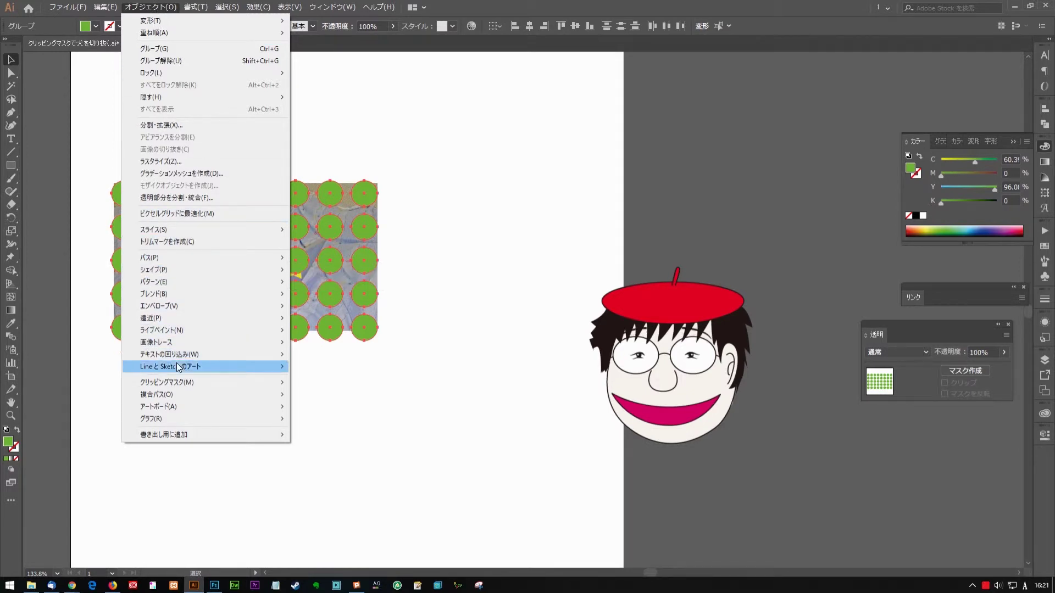
{"action": "mouse_move", "coordinate": [157, 394]}
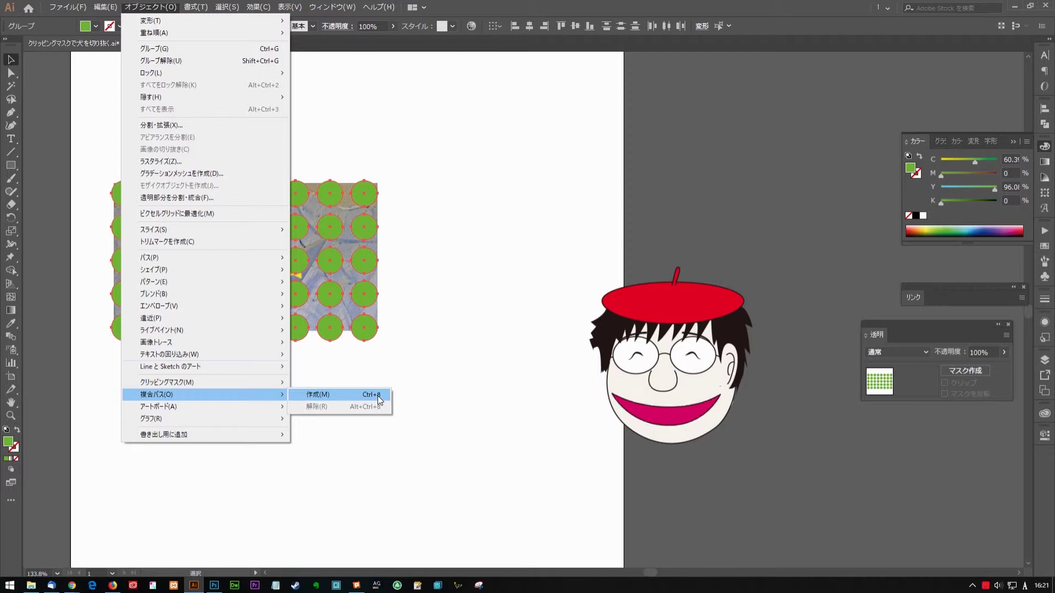
{"action": "left_click", "coordinate": [377, 396]}
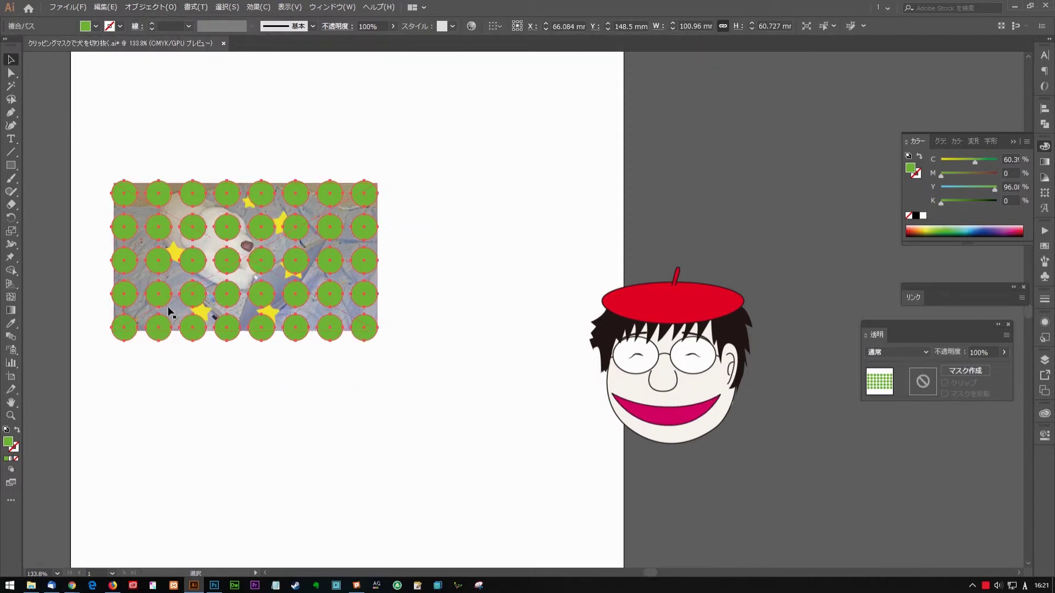
{"action": "left_click_drag", "start_coordinate": [345, 215], "coordinate": [386, 314]}
{"action": "key", "text": "ctrl+z"}
{"action": "key", "text": "Delete"}
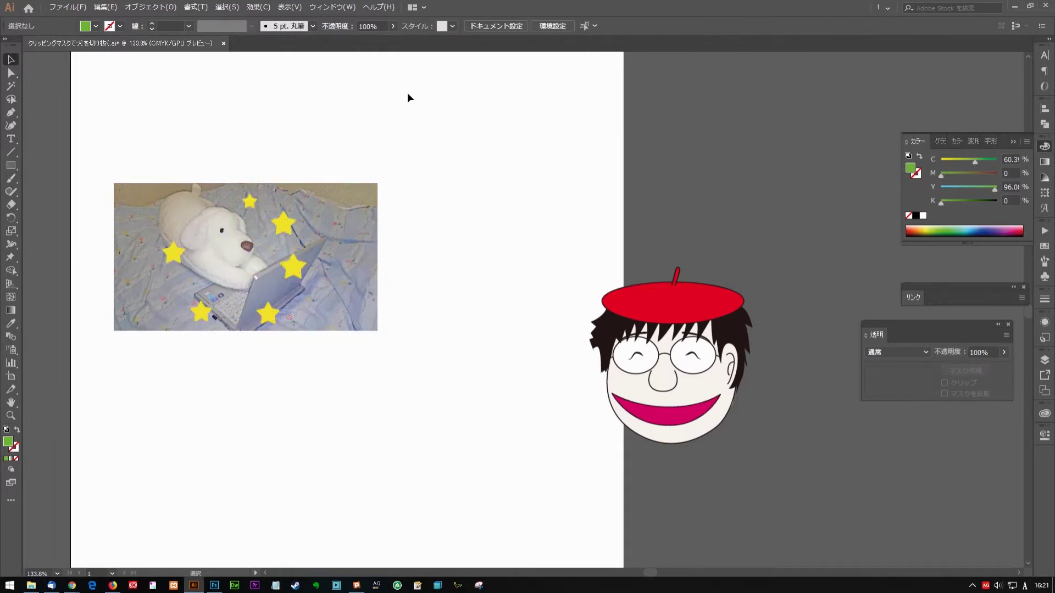
{"action": "key", "text": "ctrl+z"}
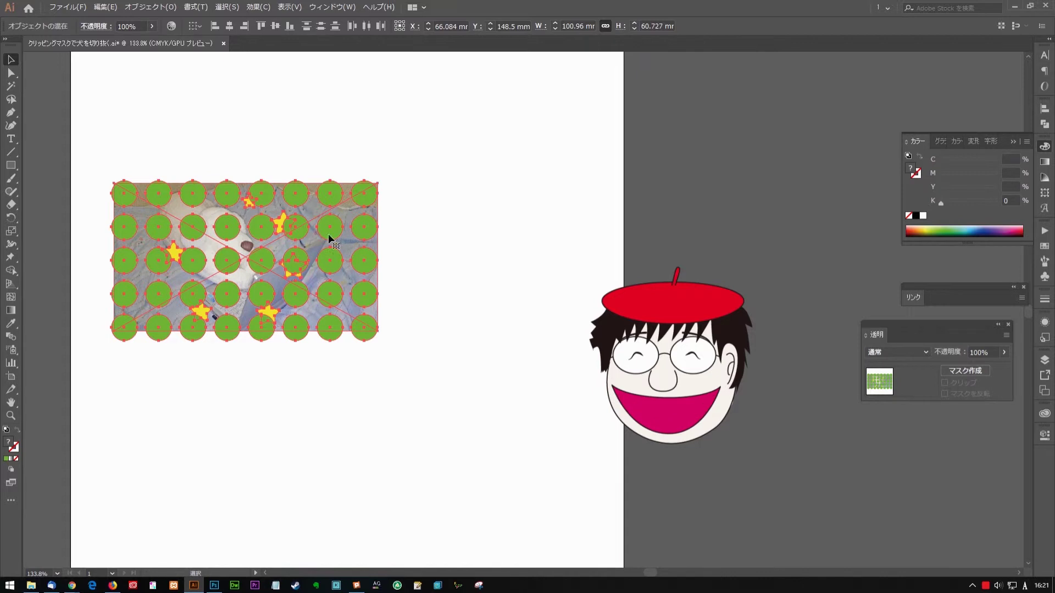
{"action": "right_click", "coordinate": [412, 200]}
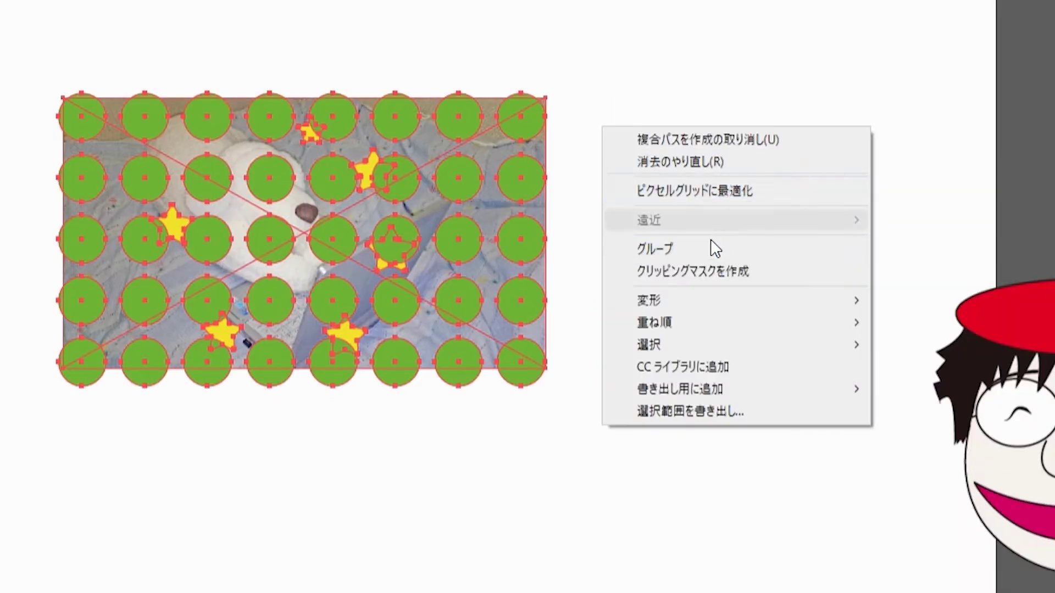
{"action": "left_click", "coordinate": [667, 271]}
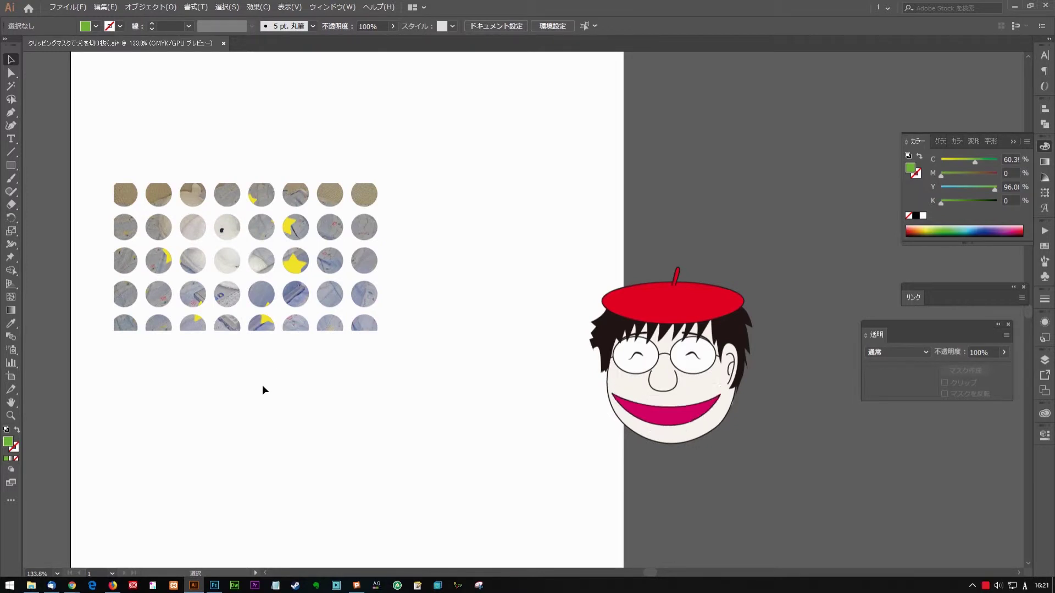
{"action": "left_click", "coordinate": [379, 373]}
{"action": "key", "text": "ctrl+1"}
{"action": "key", "text": "ctrl+z"}
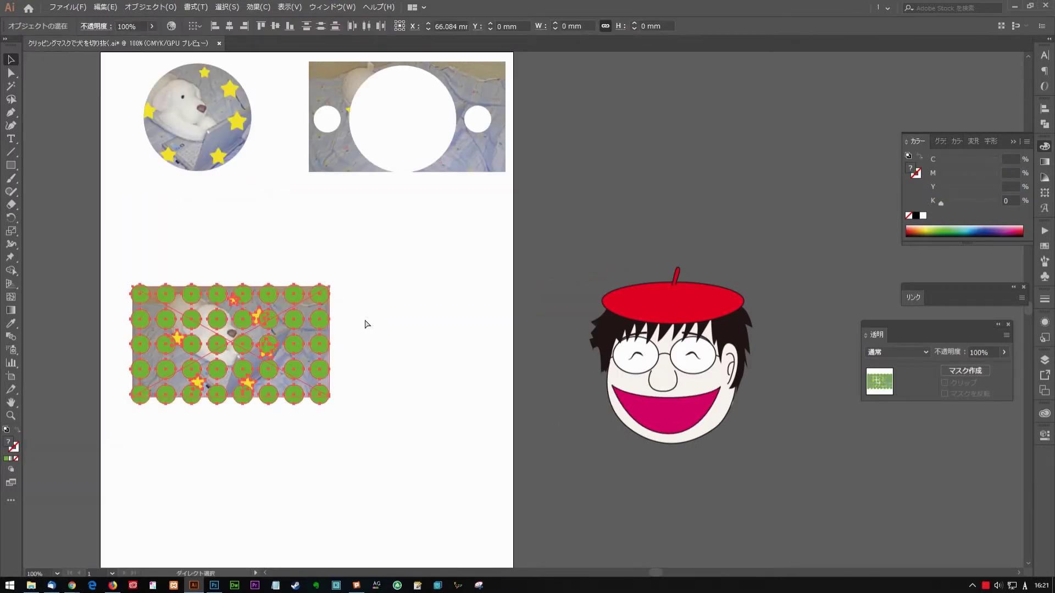
{"action": "left_click", "coordinate": [413, 326]}
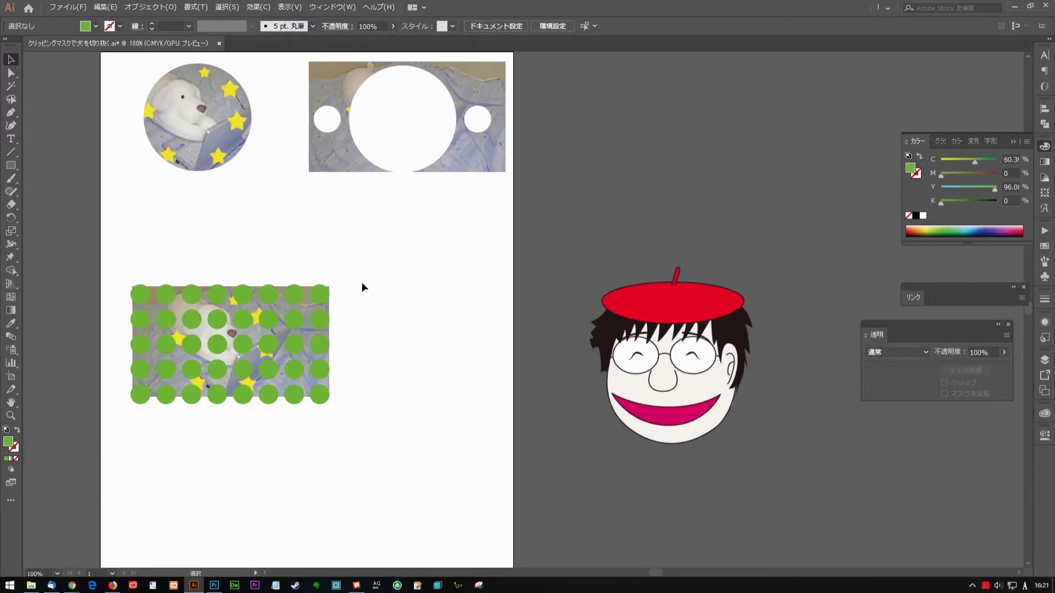
{"action": "scroll", "coordinate": [357, 349], "scroll_direction": "down", "scroll_amount": 3}
{"action": "left_click_drag", "start_coordinate": [311, 146], "coordinate": [311, 299]}
Draw a green rectangle with M and scale it with S to cover the copied circles.
{"action": "key", "text": "m"}
{"action": "mouse_move", "coordinate": [136, 292]}
{"action": "left_mouse_down"}
{"action": "mouse_move", "coordinate": [317, 407]}
{"action": "mouse_move", "coordinate": [315, 392]}
{"action": "left_mouse_up"}
{"action": "key", "text": "s"}
{"action": "left_click_drag", "start_coordinate": [341, 279], "coordinate": [368, 254]}
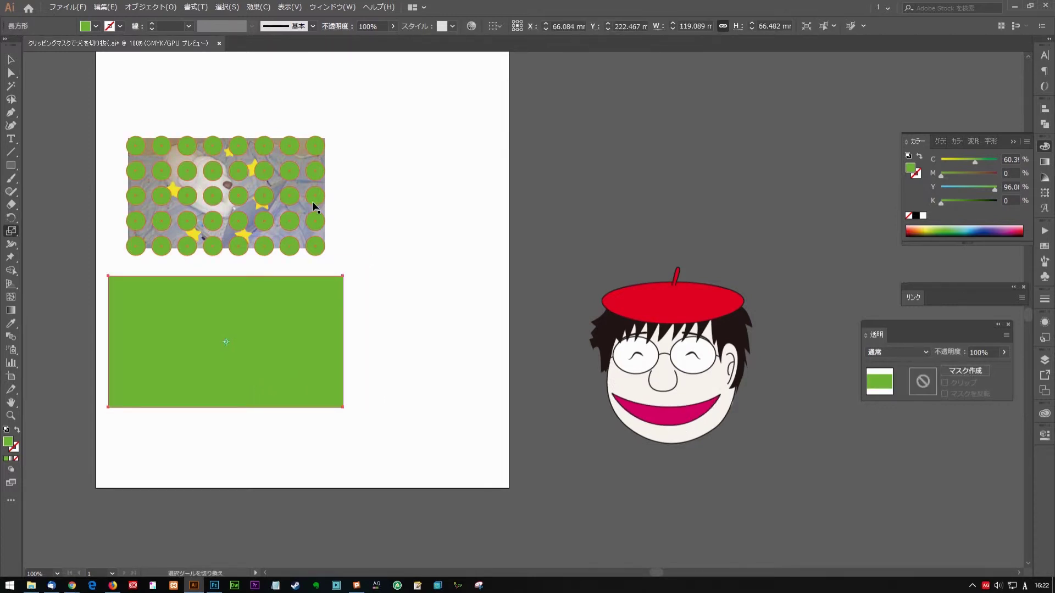
{"action": "key", "text": "v"}
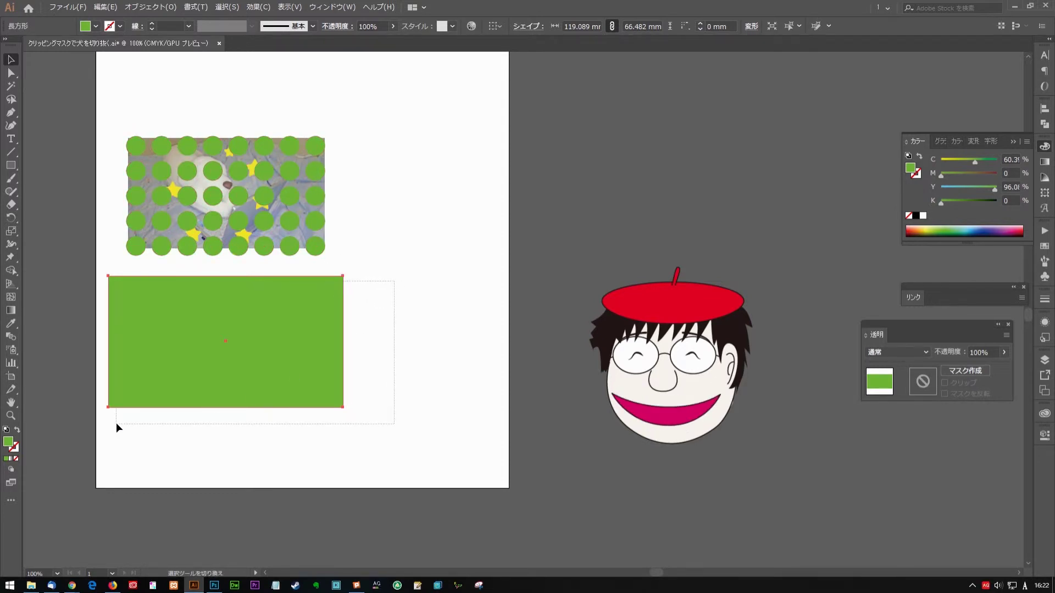
Select the rectangle together with the circle copy and bring up the Pathfinder shape modes.
{"action": "left_click_drag", "start_coordinate": [117, 423], "coordinate": [117, 424]}
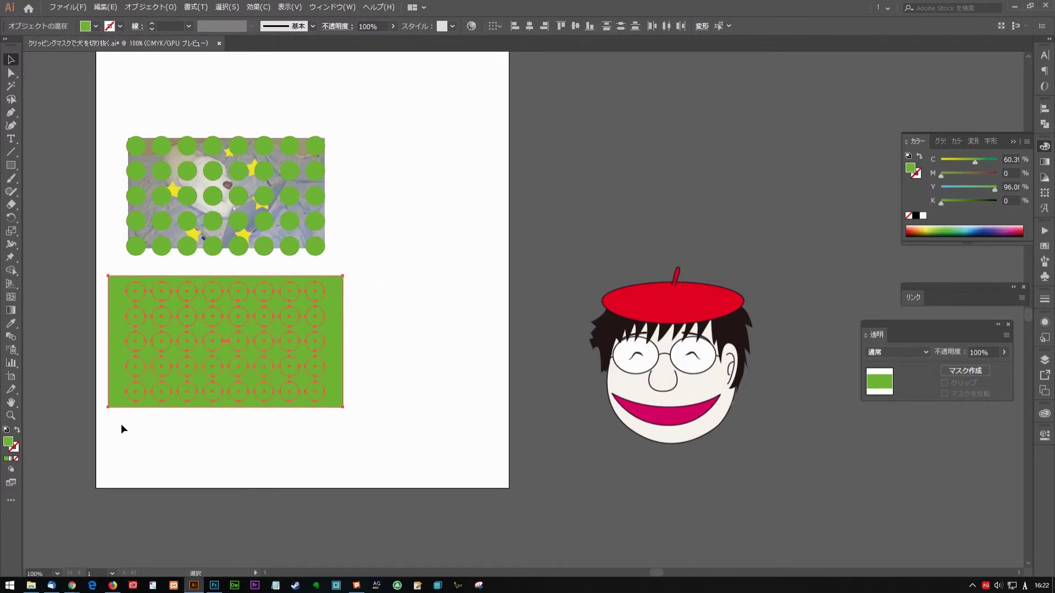
{"action": "right_click", "coordinate": [389, 265]}
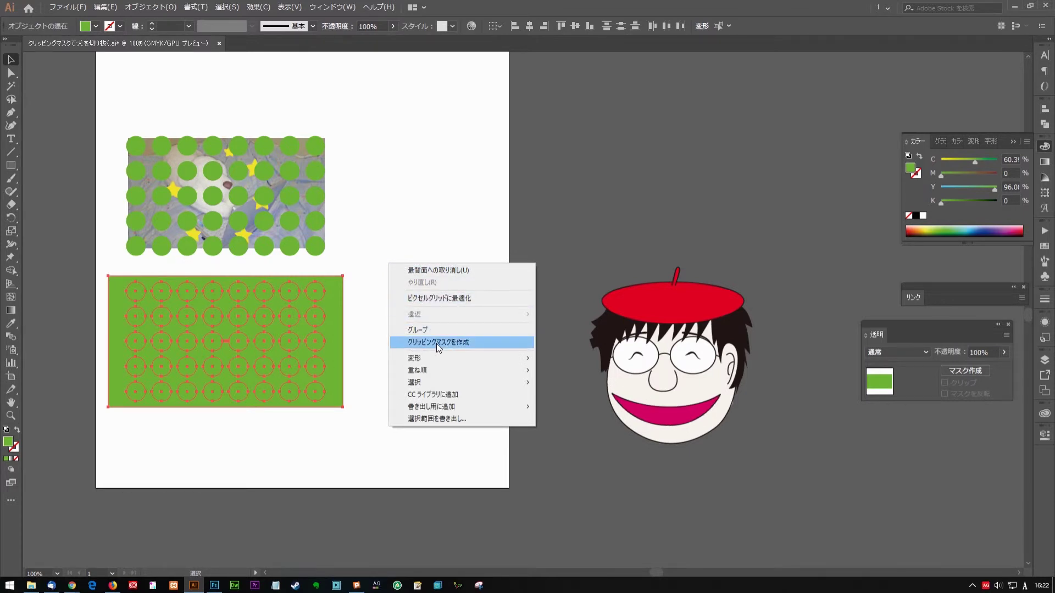
{"action": "left_click", "coordinate": [370, 284]}
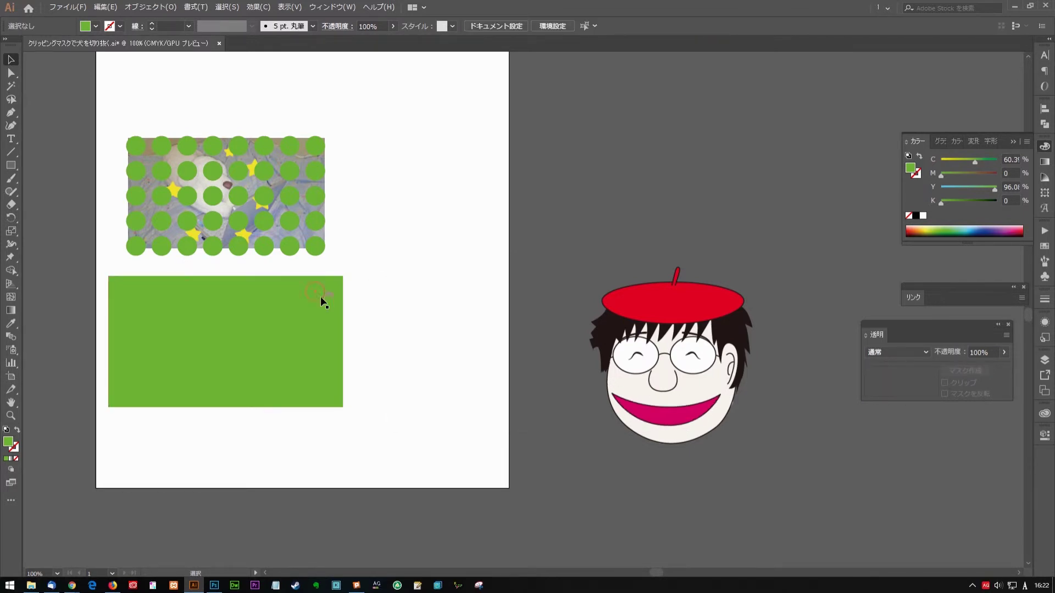
{"action": "left_click", "coordinate": [325, 297]}
{"action": "right_click", "coordinate": [337, 291]}
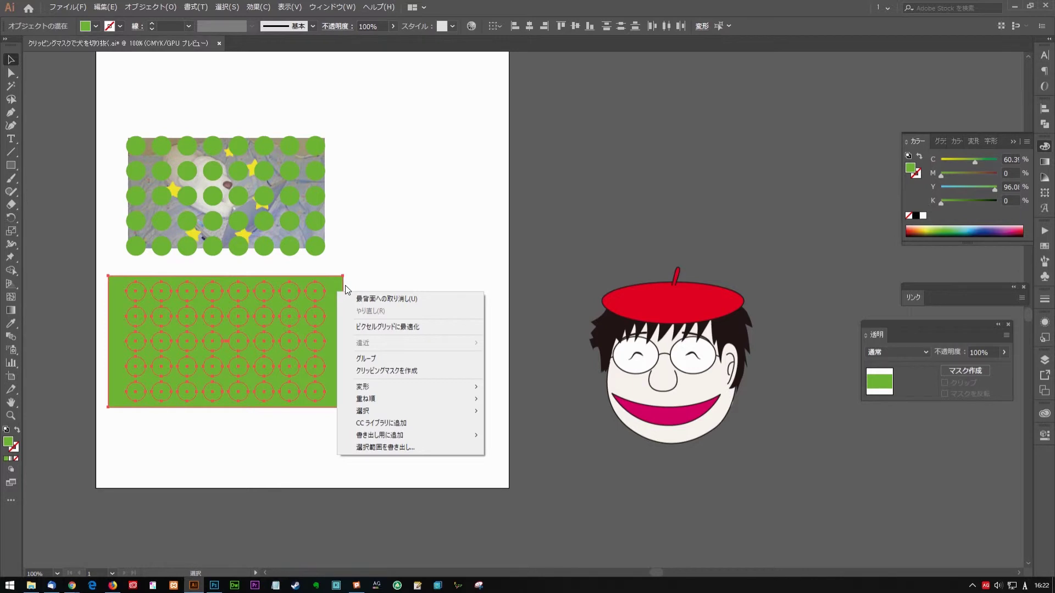
{"action": "left_click", "coordinate": [328, 294]}
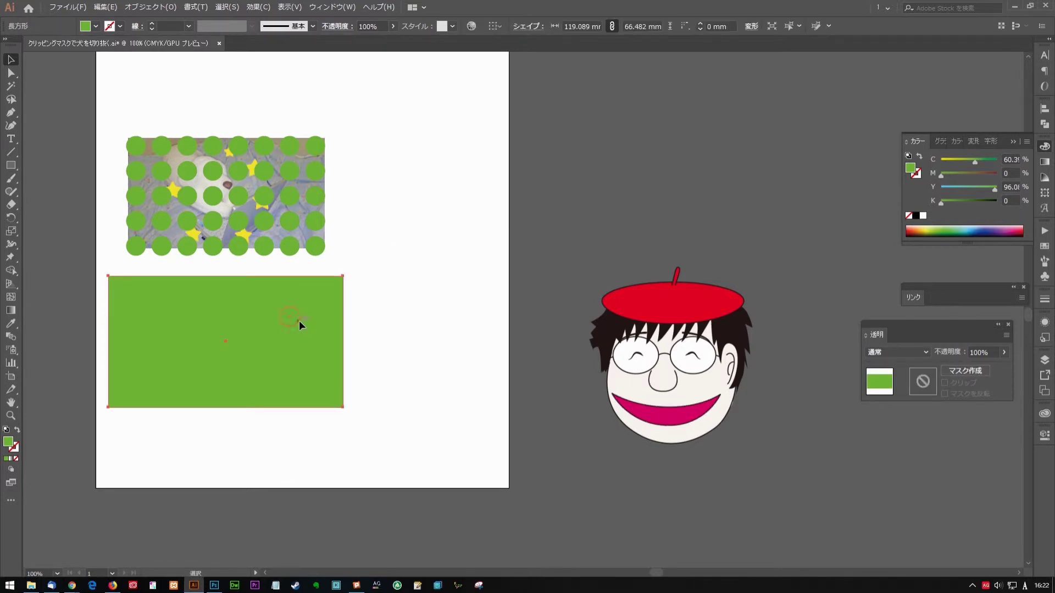
{"action": "left_click_drag", "start_coordinate": [299, 321], "coordinate": [343, 291]}
{"action": "right_click", "coordinate": [343, 291]}
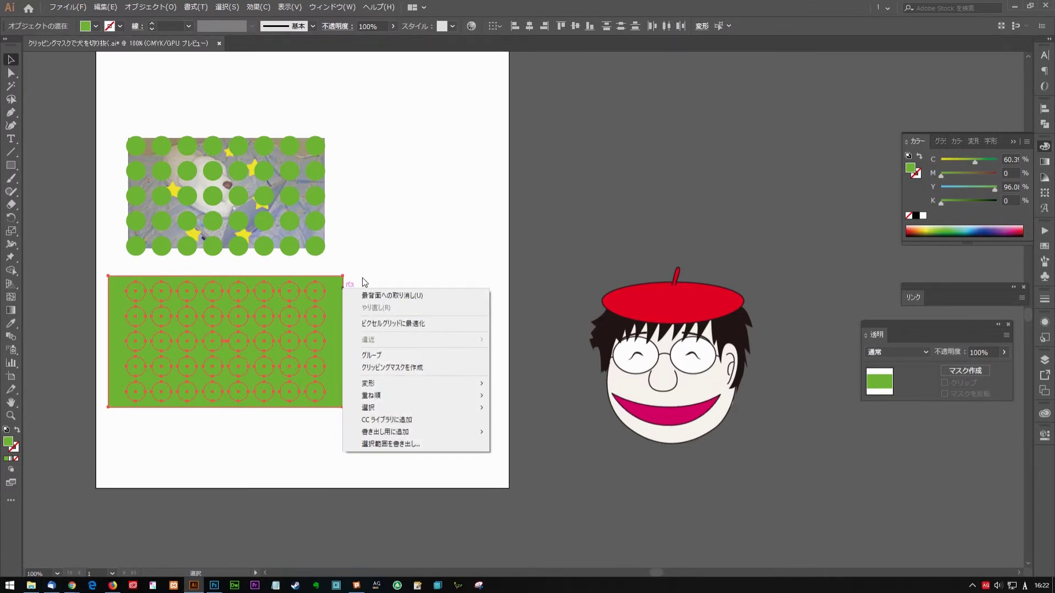
{"action": "right_click", "coordinate": [361, 277]}
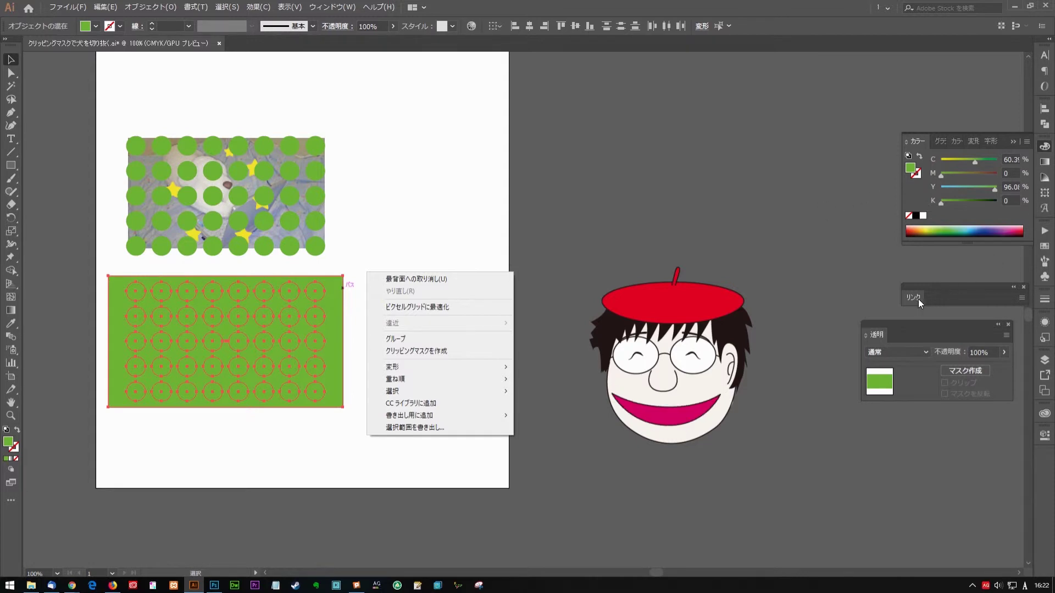
{"action": "left_click", "coordinate": [1045, 128]}
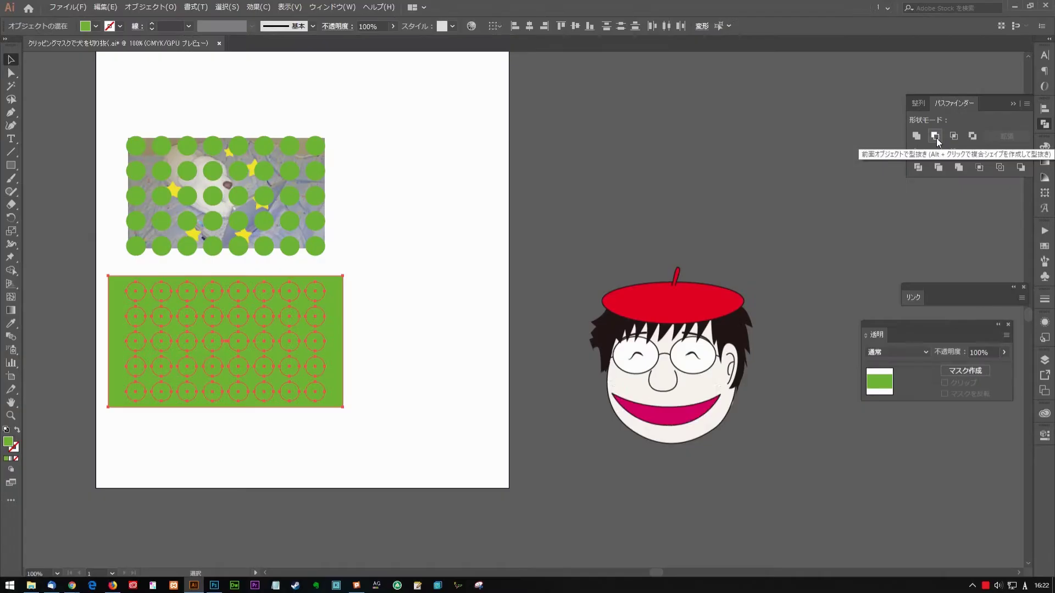
Punch the circle grid out of the green rectangle and move it lower.
{"action": "left_click", "coordinate": [936, 137]}
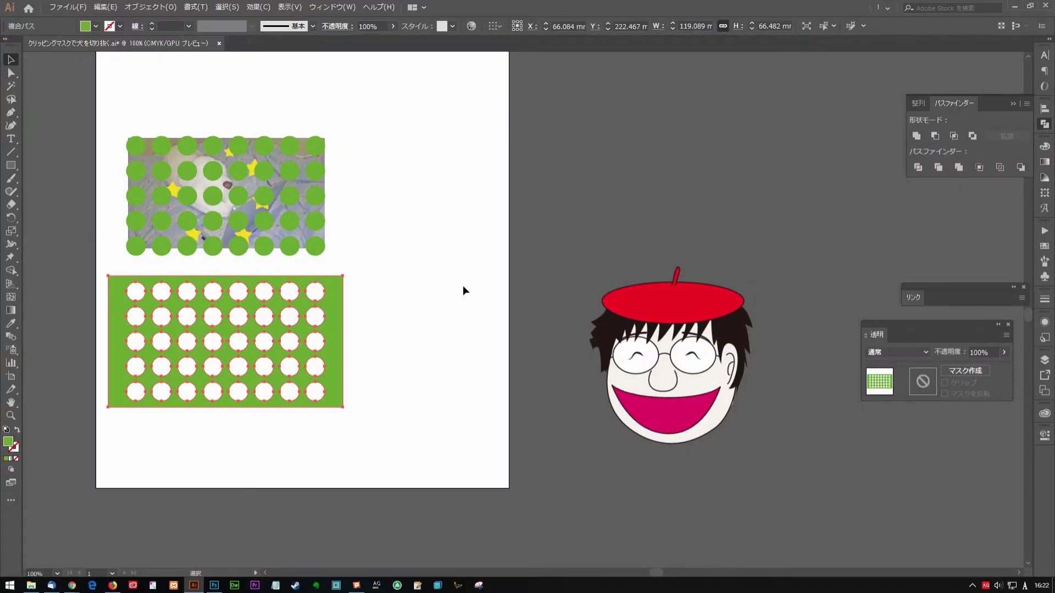
{"action": "left_click", "coordinate": [364, 250]}
{"action": "left_click_drag", "start_coordinate": [344, 287], "coordinate": [341, 325]}
Duplicate the photo-and-circles group downward and align the holed rectangle over the copy at dX 0.
{"action": "left_click_drag", "start_coordinate": [348, 133], "coordinate": [259, 304]}
{"action": "mouse_move", "coordinate": [317, 200]}
{"action": "left_mouse_down"}
{"action": "mouse_move", "coordinate": [316, 99]}
{"action": "mouse_move", "coordinate": [308, 271]}
{"action": "left_mouse_up"}
{"action": "left_click", "coordinate": [336, 360]}
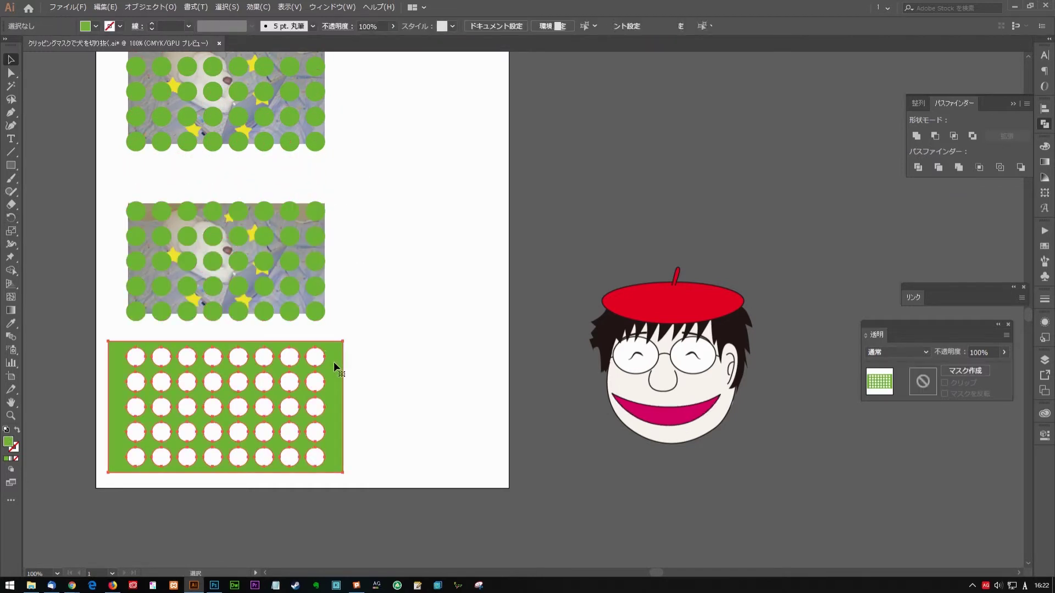
{"action": "left_click_drag", "start_coordinate": [317, 350], "coordinate": [318, 205]}
{"action": "left_click", "coordinate": [520, 404]}
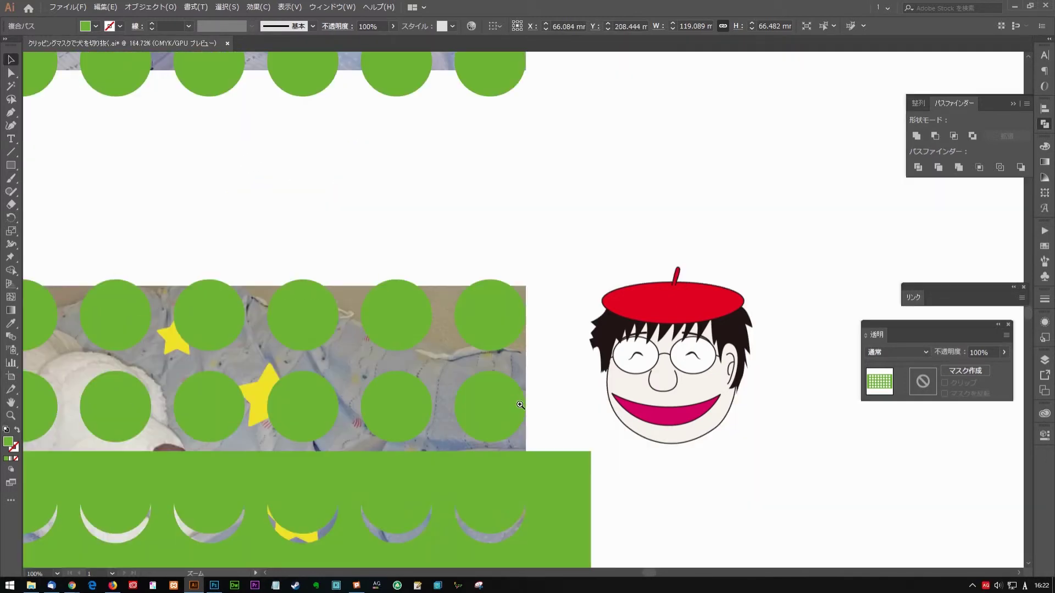
{"action": "left_click_drag", "start_coordinate": [520, 404], "coordinate": [417, 336]}
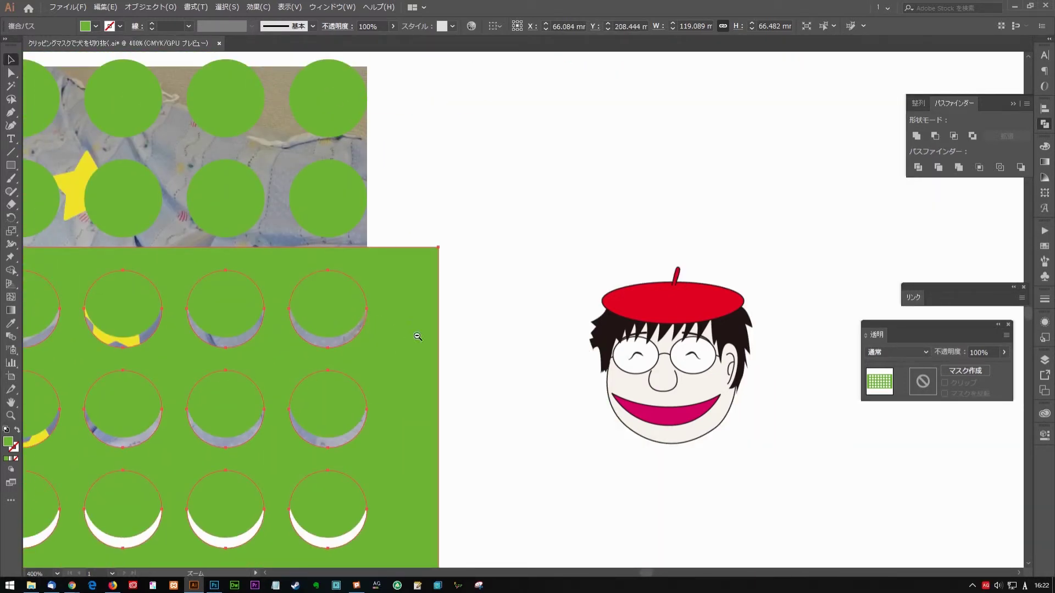
{"action": "left_click", "coordinate": [418, 336], "text": "alt"}
{"action": "left_click_drag", "start_coordinate": [412, 433], "coordinate": [415, 275]}
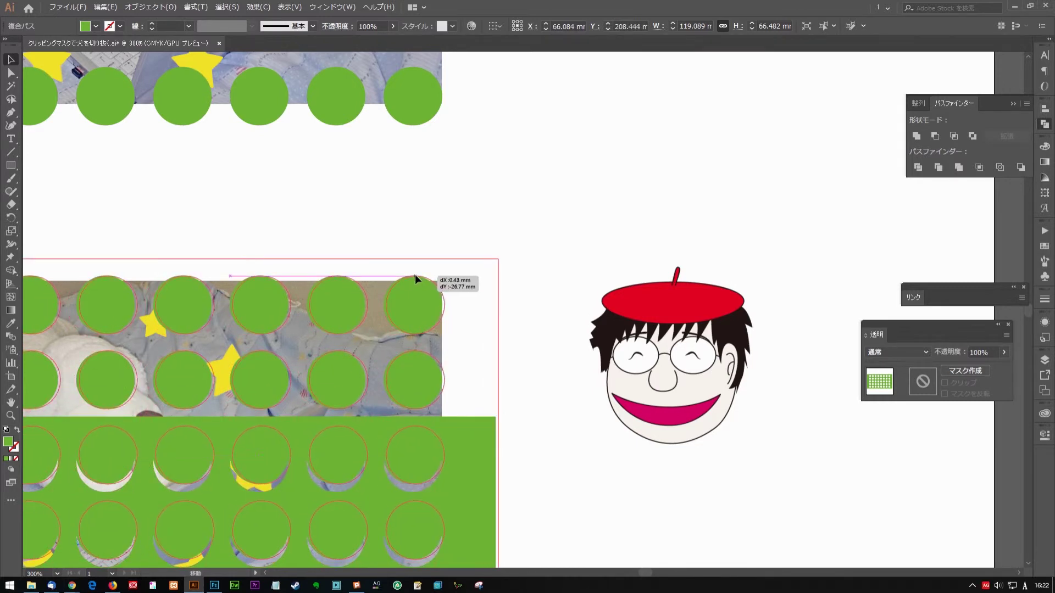
{"action": "left_click_drag", "start_coordinate": [415, 278], "coordinate": [413, 281]}
{"action": "key", "text": "ctrl+minus"}
{"action": "key", "text": "ctrl+minus"}
{"action": "key", "text": "ctrl+minus"}
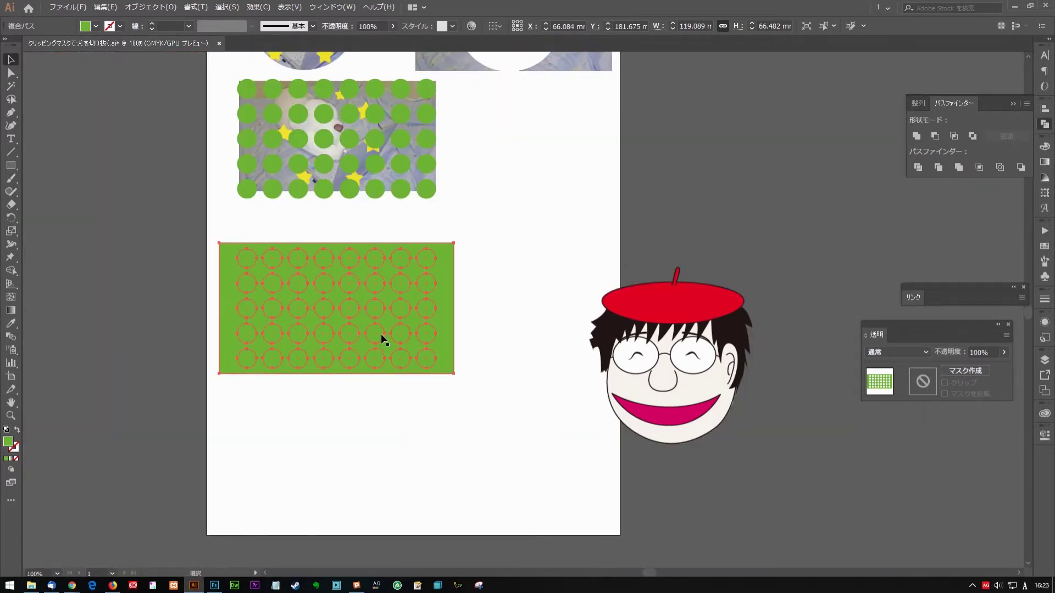
Try a Ctrl+7 clipping mask with the holed rectangle, then undo it.
{"action": "key", "text": "ctrl+7"}
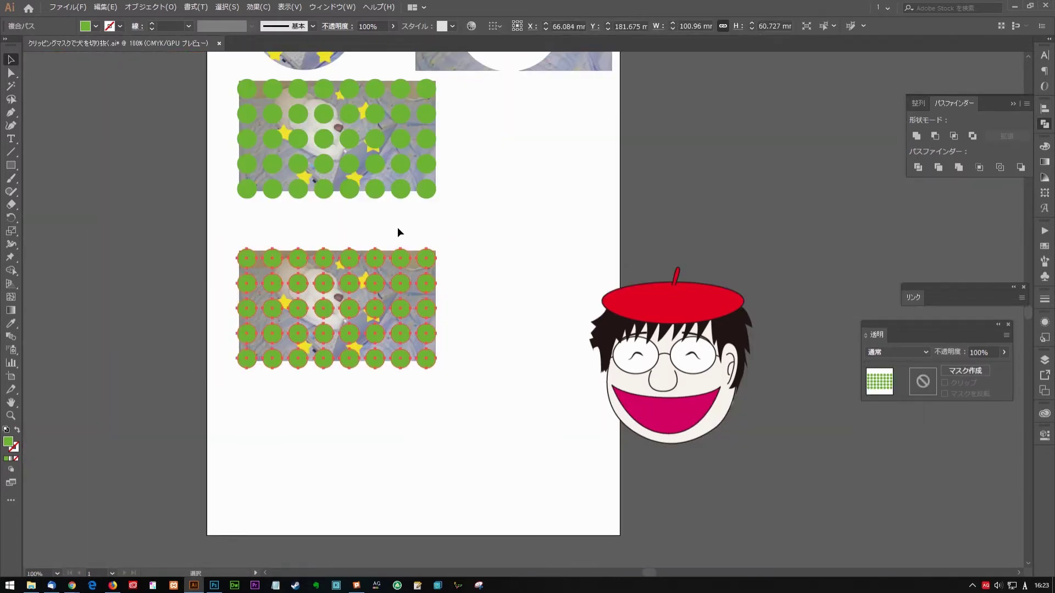
{"action": "left_click", "coordinate": [398, 226]}
{"action": "key", "text": "ctrl+z"}
{"action": "key", "text": "ctrl+z"}
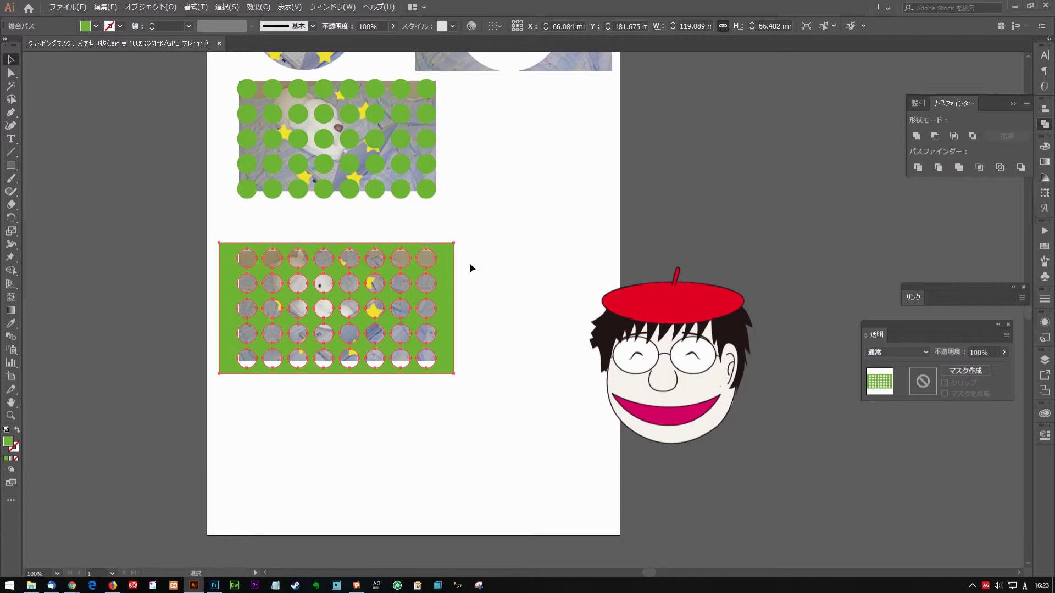
{"action": "left_click", "coordinate": [464, 266]}
Select the photo and holed rectangle together and apply Make Clipping Mask.
{"action": "left_click_drag", "start_coordinate": [485, 265], "coordinate": [476, 312]}
{"action": "left_click", "coordinate": [428, 302]}
{"action": "key", "text": "ctrl+a"}
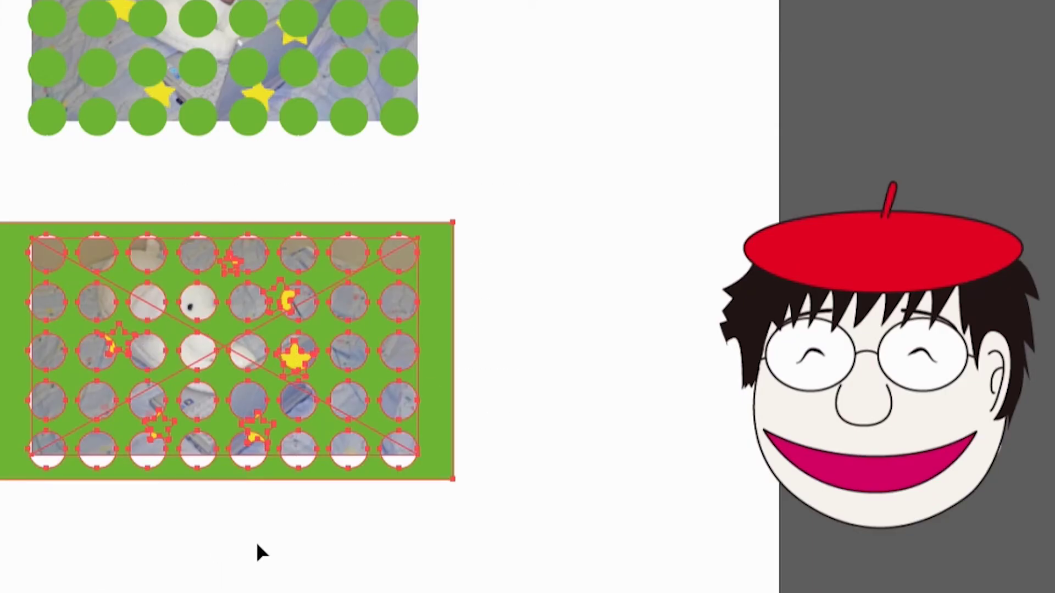
{"action": "right_click", "coordinate": [283, 545]}
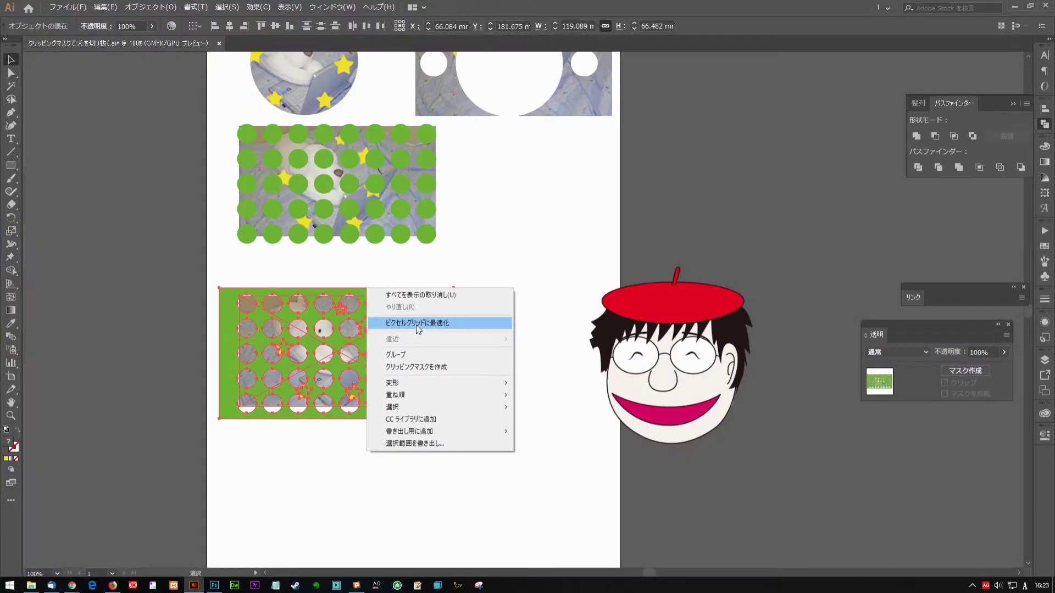
{"action": "left_click", "coordinate": [291, 454]}
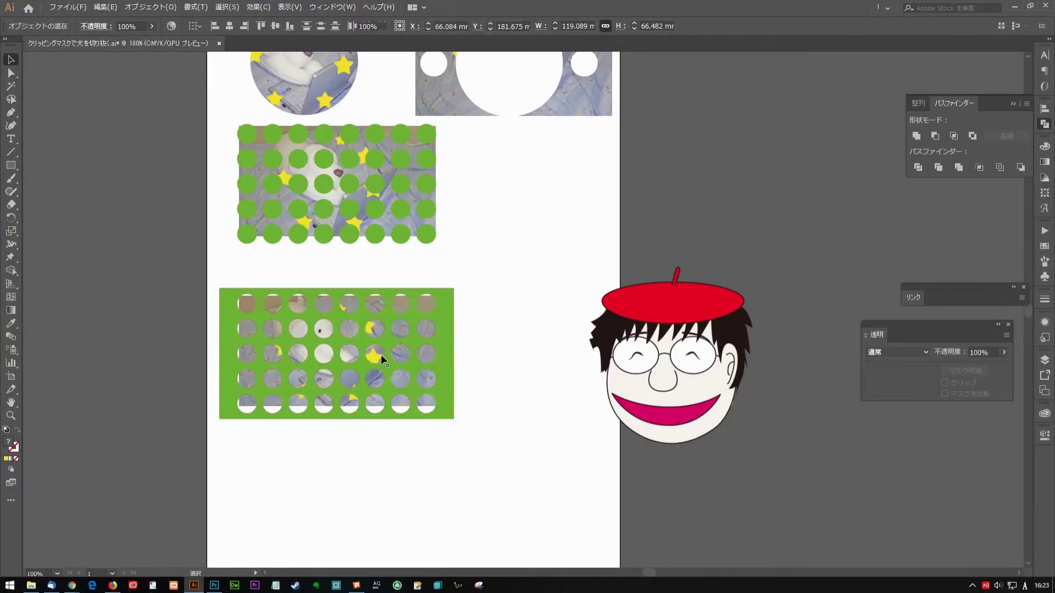
{"action": "left_click", "coordinate": [431, 326]}
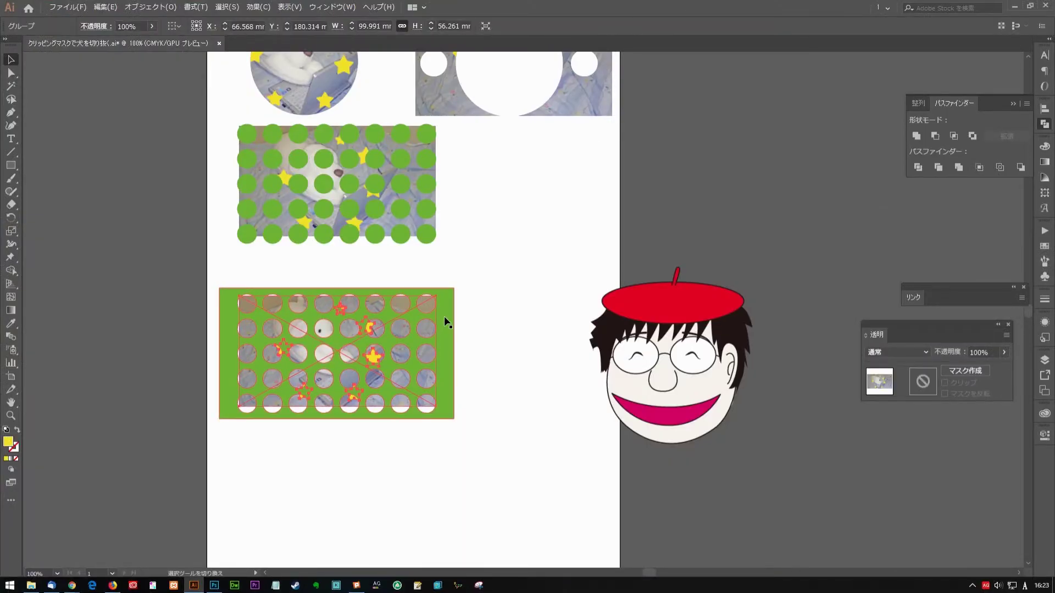
{"action": "key", "text": "ctrl"}
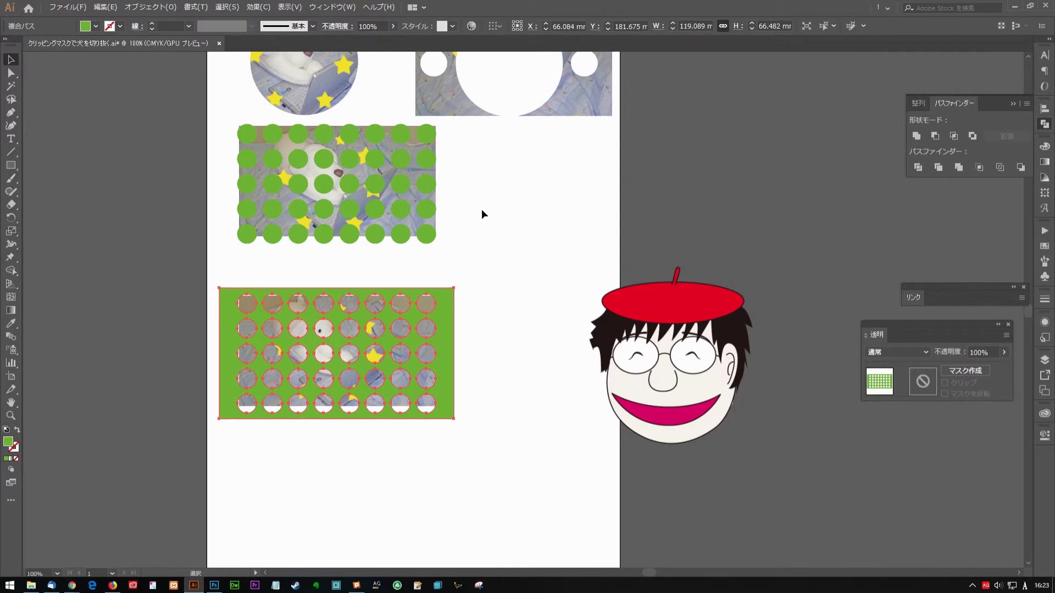
{"action": "right_click", "coordinate": [426, 305]}
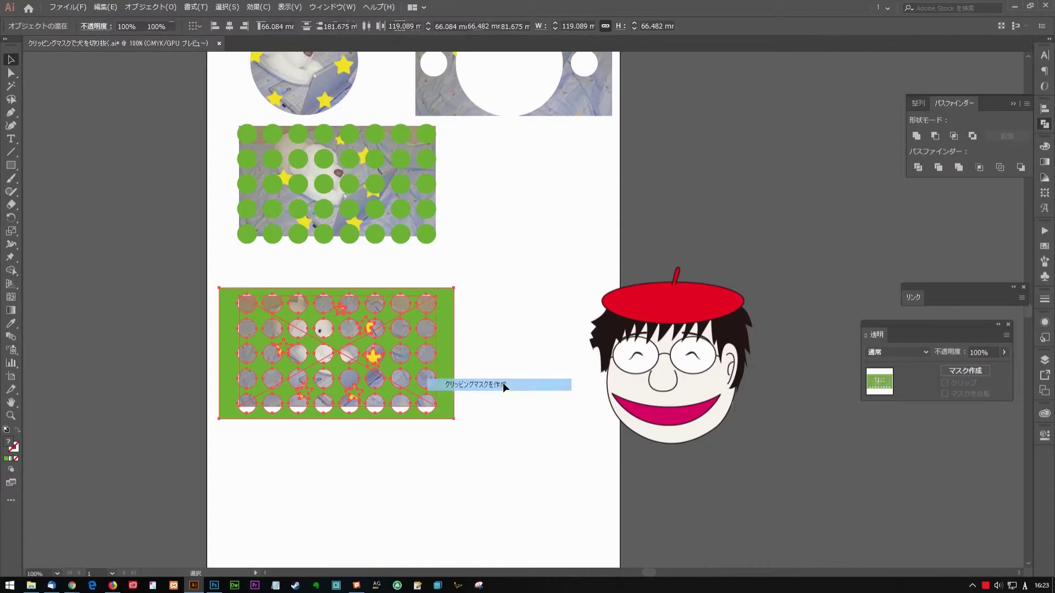
{"action": "left_click", "coordinate": [569, 289]}
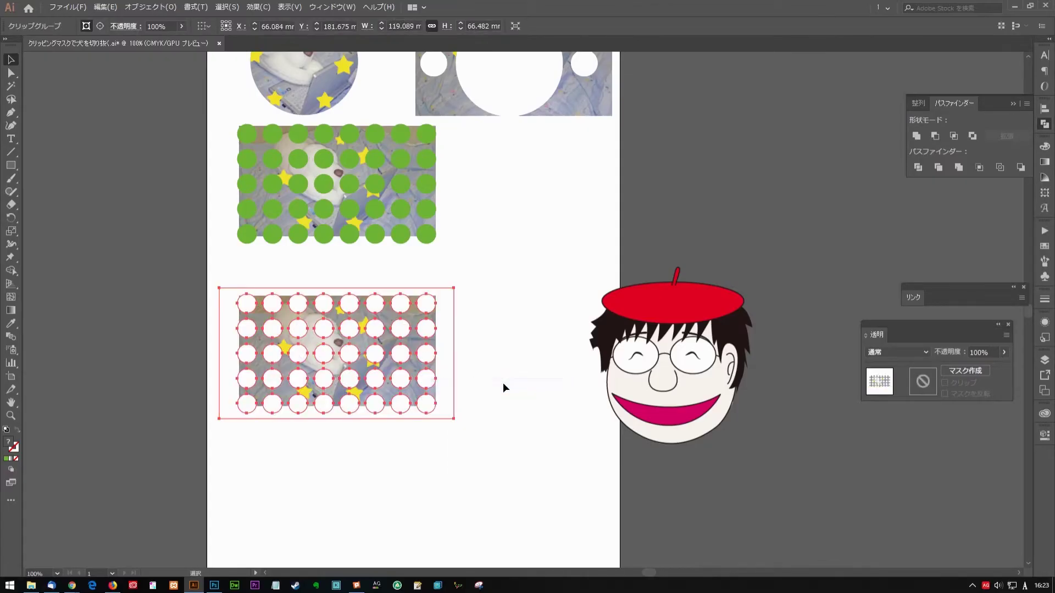
Clip the photo into the green circle grid with Make Clipping Mask.
{"action": "left_click_drag", "start_coordinate": [495, 165], "coordinate": [354, 245]}
{"action": "right_click", "coordinate": [385, 222]}
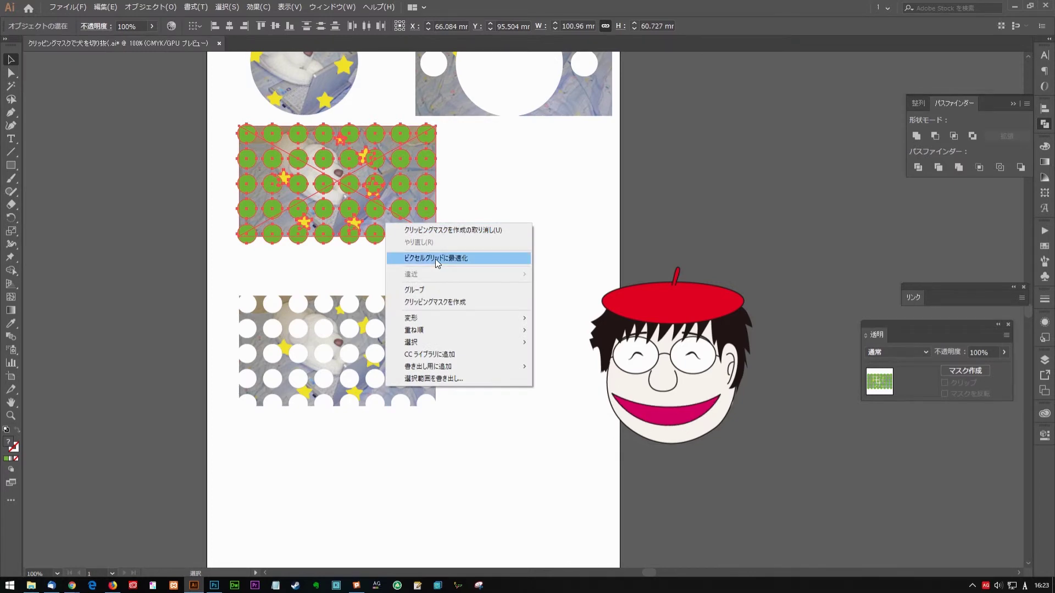
{"action": "left_click", "coordinate": [437, 302]}
{"action": "left_click_drag", "start_coordinate": [477, 204], "coordinate": [466, 240]}
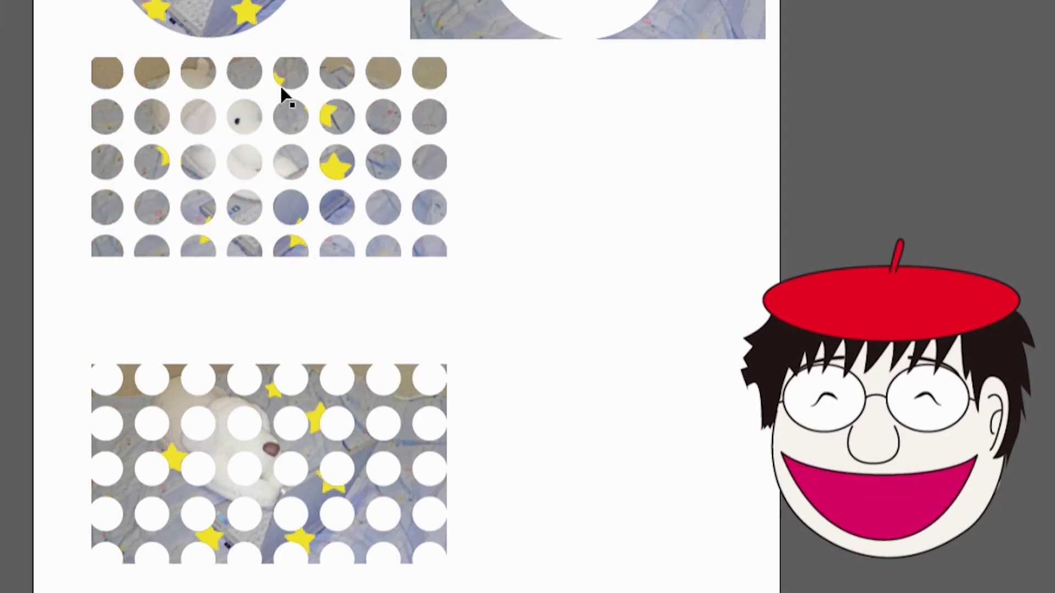
Drag the photo-filled circle grid down over the holed photo to test the fit.
{"action": "left_click", "coordinate": [259, 377]}
{"action": "left_click", "coordinate": [474, 132]}
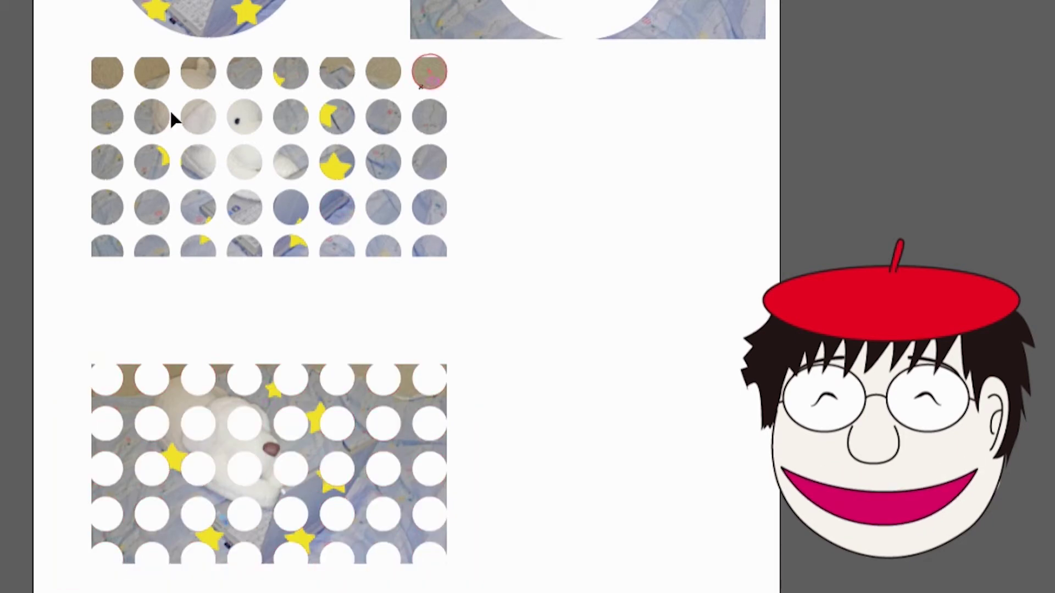
{"action": "left_click", "coordinate": [536, 226]}
{"action": "left_click_drag", "start_coordinate": [417, 274], "coordinate": [446, 84]}
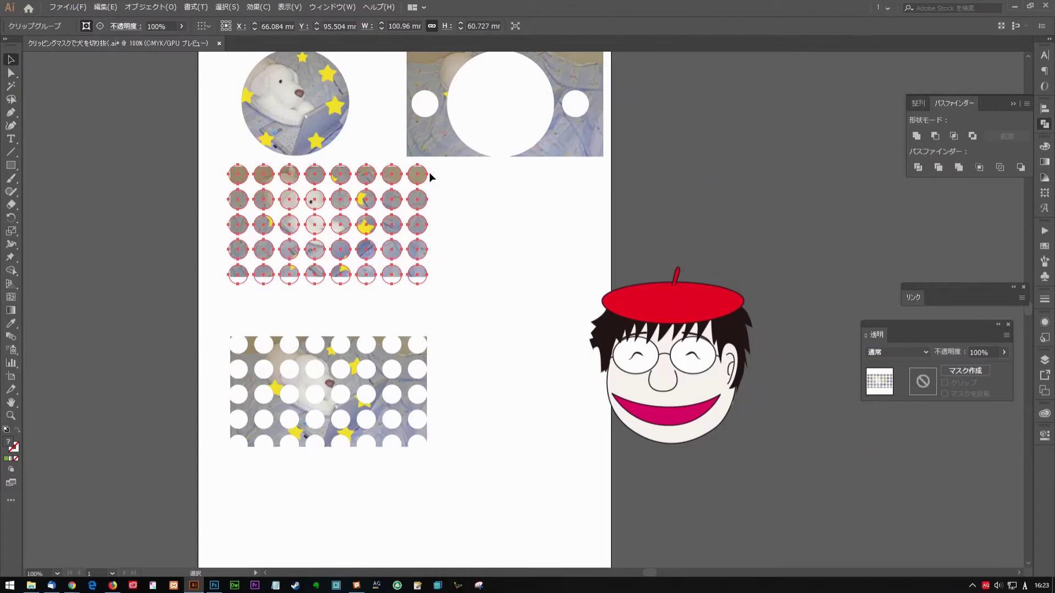
{"action": "left_click_drag", "start_coordinate": [428, 179], "coordinate": [428, 348]}
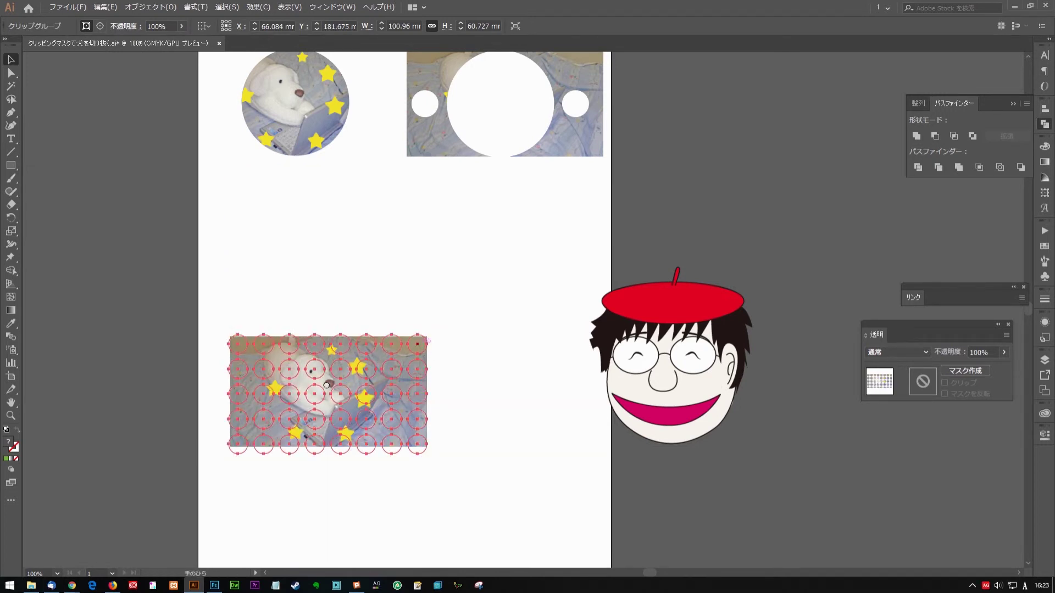
{"action": "scroll", "coordinate": [294, 301], "scroll_direction": "down", "scroll_amount": 1}
{"action": "scroll", "coordinate": [294, 302], "scroll_direction": "up", "scroll_amount": 3}
Nudge the circle group to line up with the holes, then move it back above.
{"action": "left_click_drag", "start_coordinate": [441, 461], "coordinate": [381, 287]}
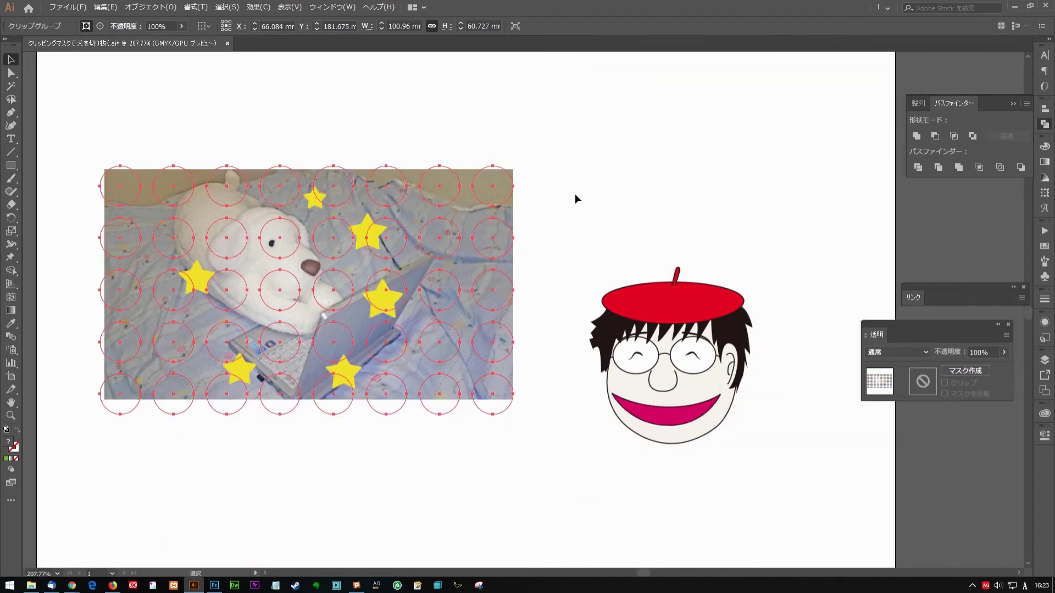
{"action": "left_click_drag", "start_coordinate": [588, 208], "coordinate": [547, 158]}
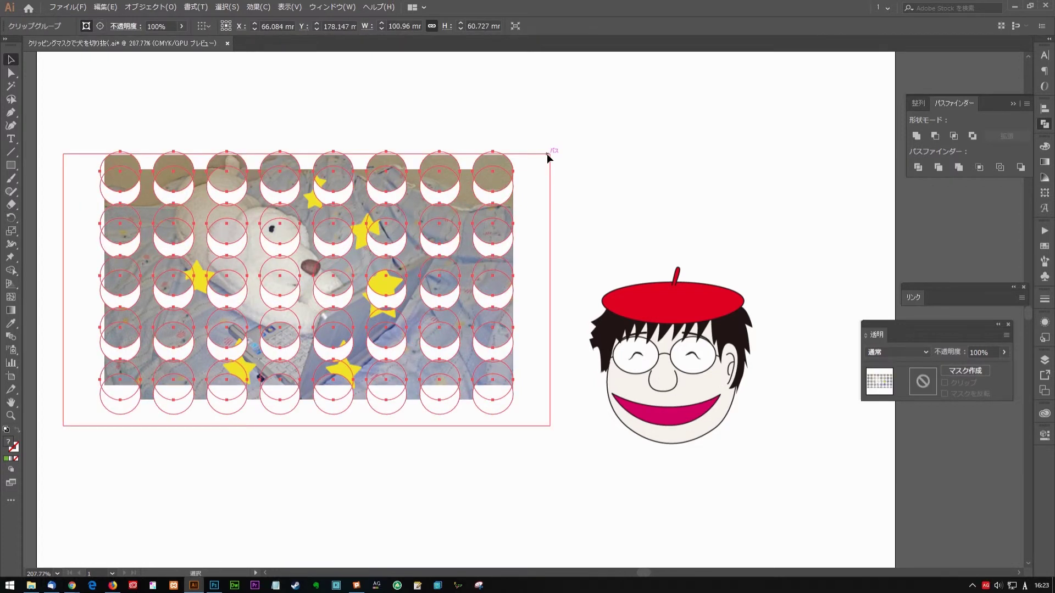
{"action": "key", "text": "shift+Down"}
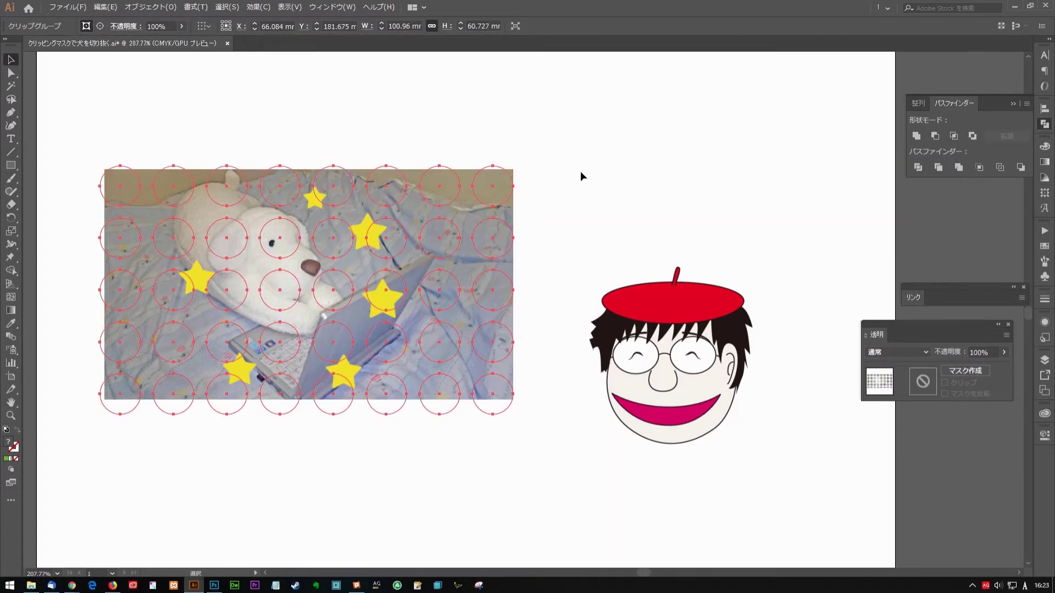
{"action": "left_click", "coordinate": [580, 171]}
{"action": "key", "text": "ctrl+1"}
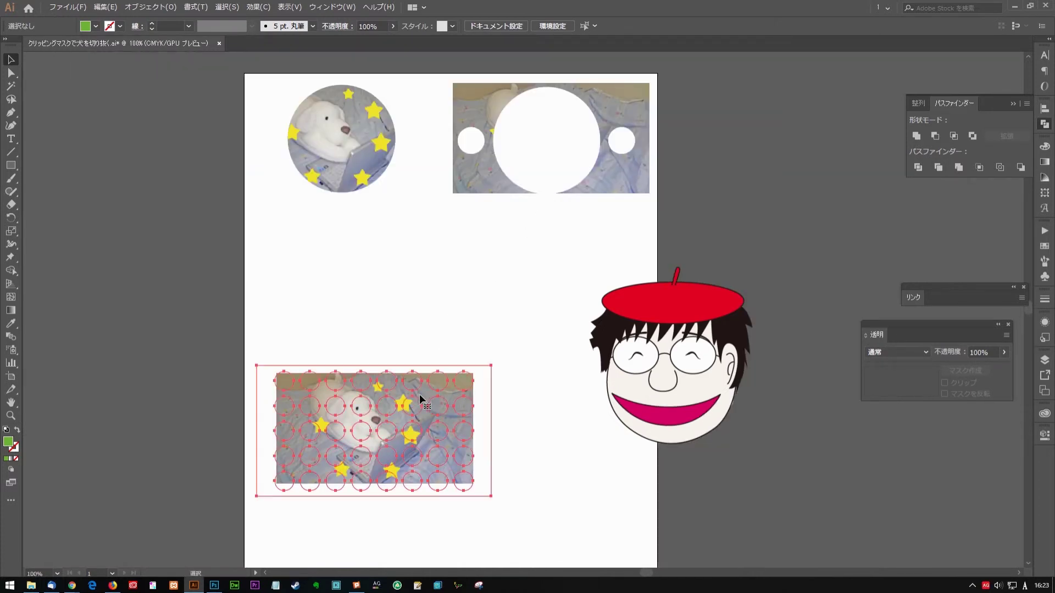
{"action": "left_click_drag", "start_coordinate": [419, 393], "coordinate": [420, 236]}
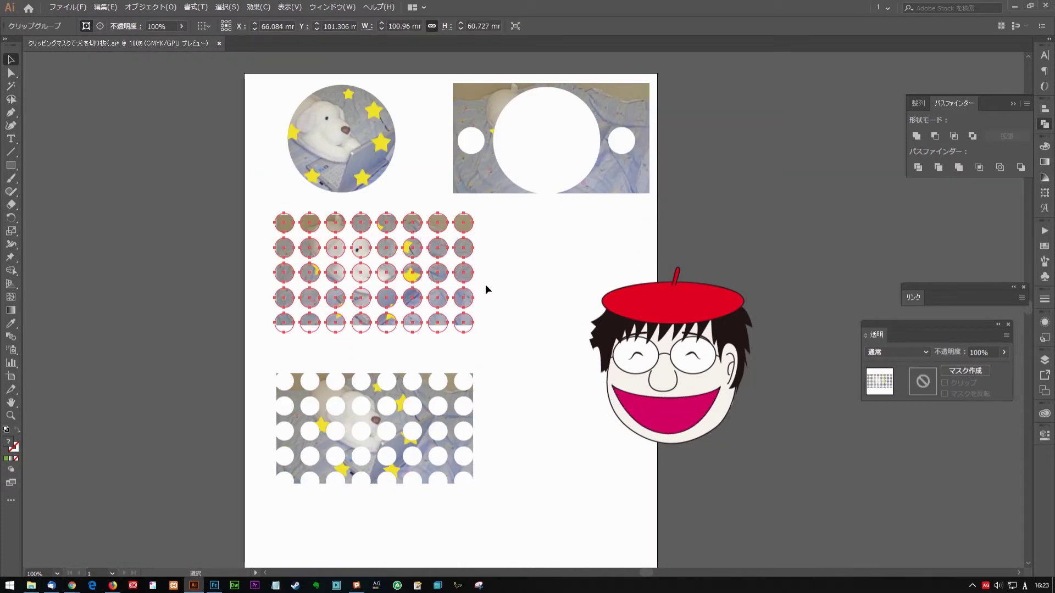
{"action": "left_click", "coordinate": [414, 305]}
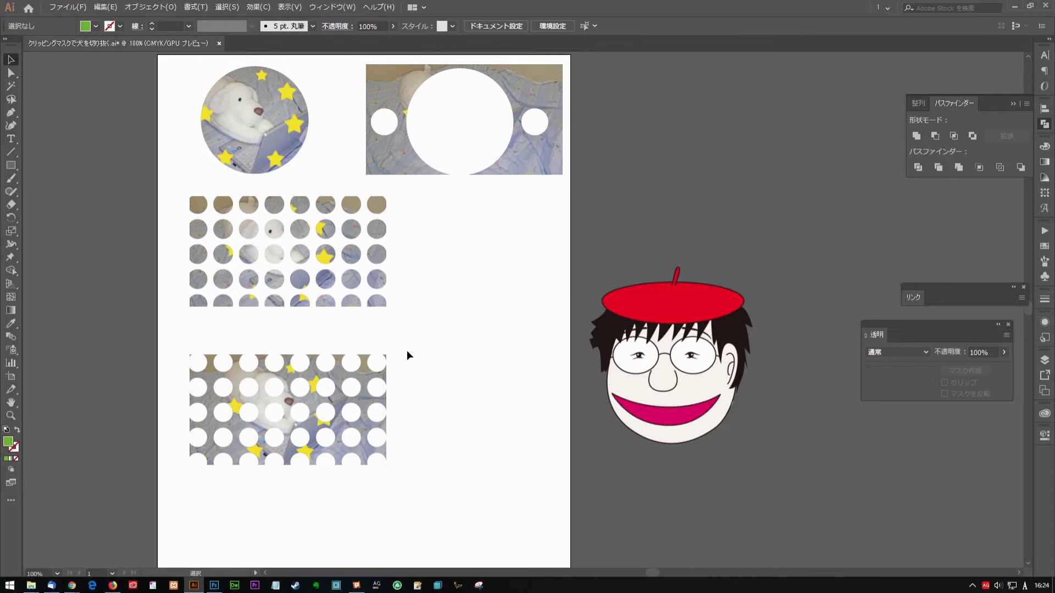
Move the black rectangle with the white star onto the artboard below the photos.
{"action": "left_click", "coordinate": [425, 470]}
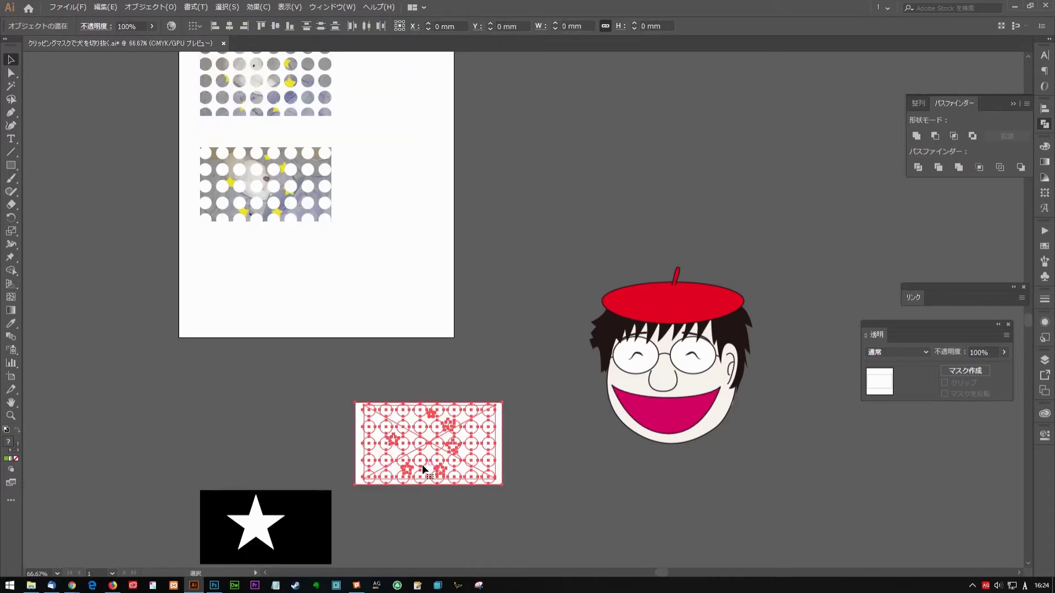
{"action": "left_click", "coordinate": [277, 512]}
{"action": "left_click_drag", "start_coordinate": [301, 543], "coordinate": [301, 290]}
{"action": "scroll", "coordinate": [323, 313], "scroll_direction": "up", "scroll_amount": 3}
Delete the leftover pattern rectangle.
{"action": "left_click", "coordinate": [295, 358], "text": "shift"}
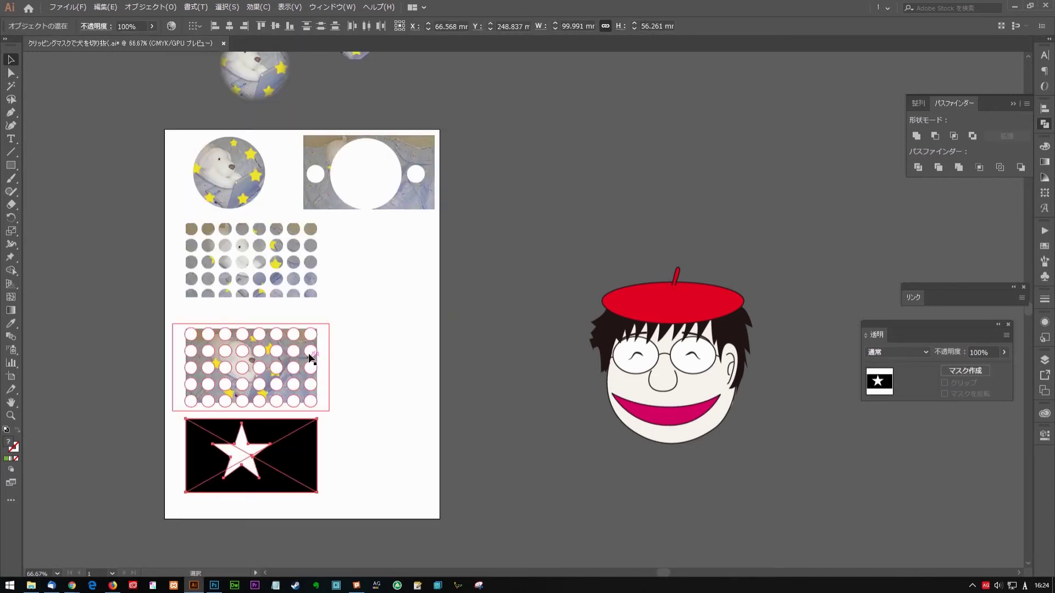
{"action": "left_click", "coordinate": [284, 333]}
{"action": "key", "text": "Delete"}
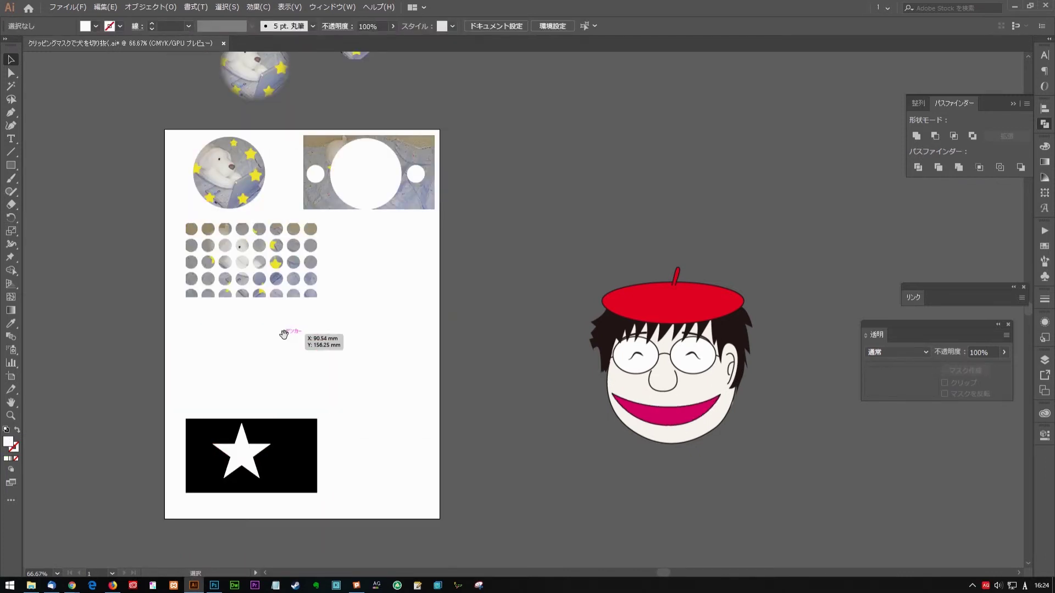
{"action": "scroll", "coordinate": [315, 244], "scroll_direction": "up", "scroll_amount": 5}
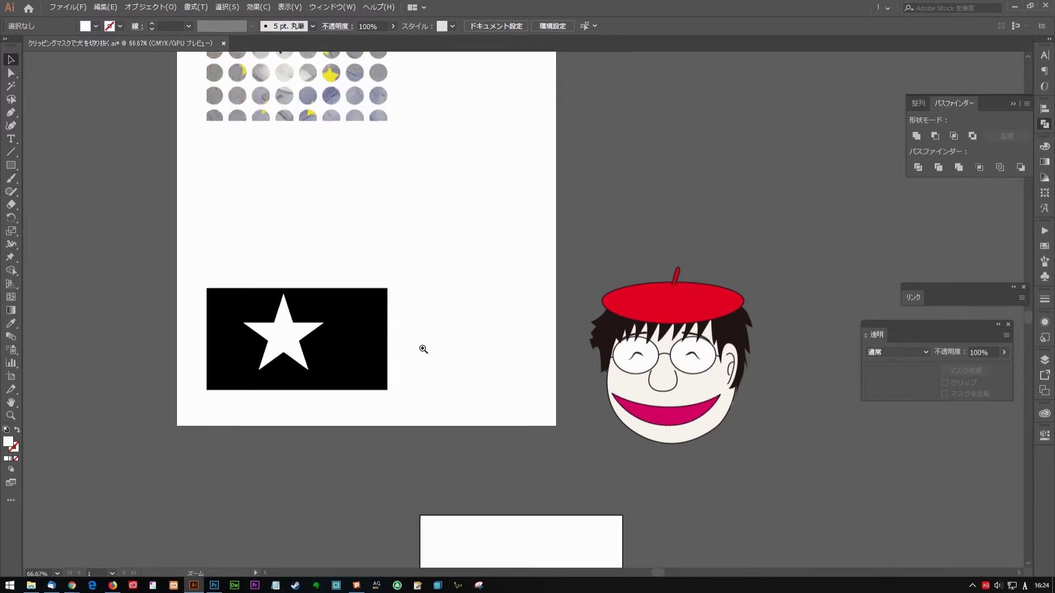
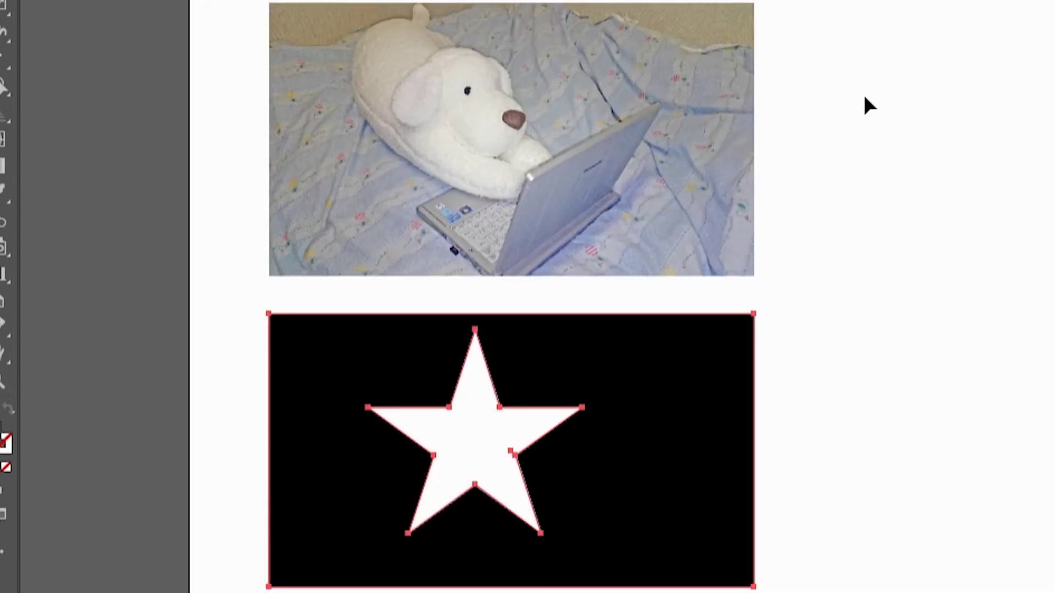
Select the star artwork and black rectangle and inspect their anchor points.
{"action": "left_click", "coordinate": [862, 95]}
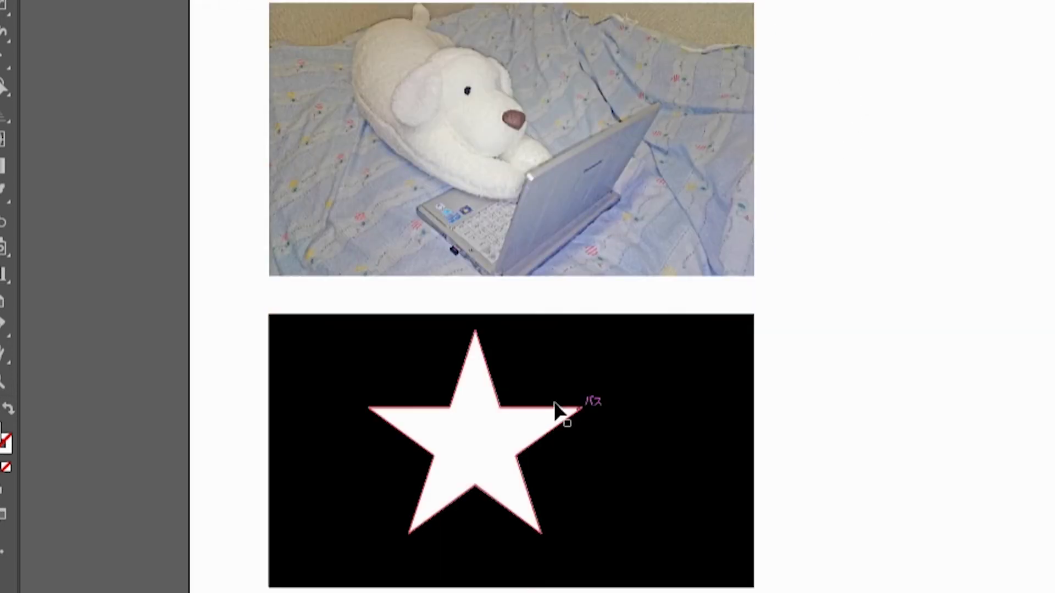
{"action": "left_click", "coordinate": [489, 422]}
{"action": "left_click", "coordinate": [634, 376]}
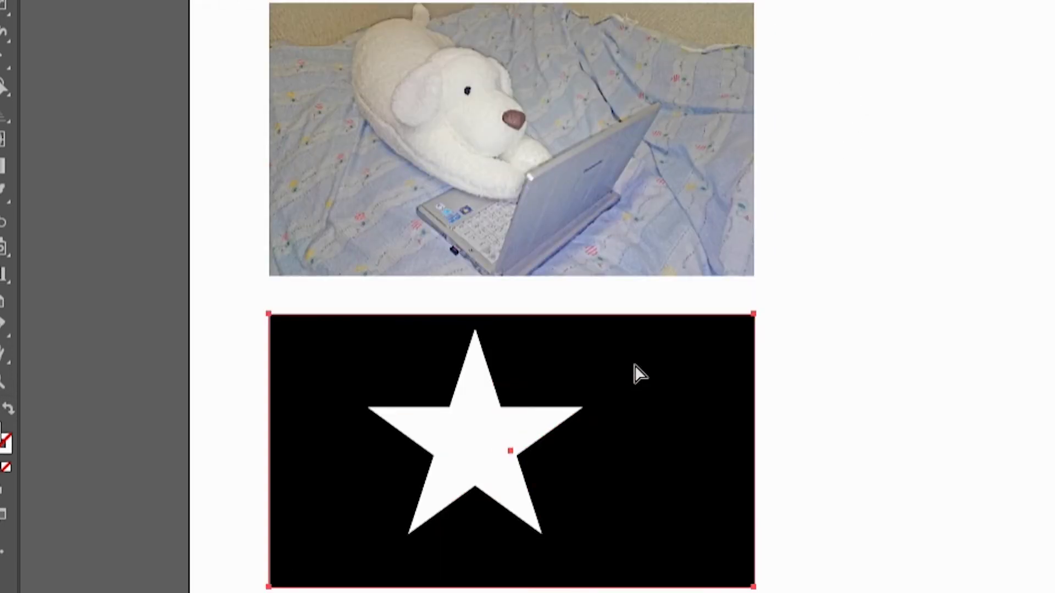
{"action": "left_click", "coordinate": [814, 364]}
{"action": "left_click", "coordinate": [644, 377]}
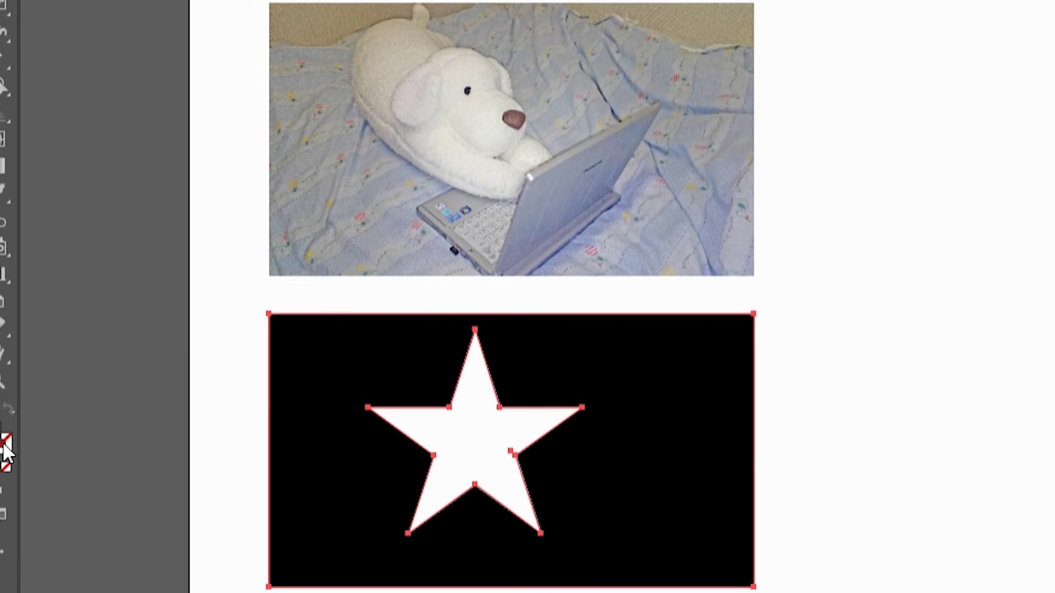
{"action": "left_click", "coordinate": [1029, 376]}
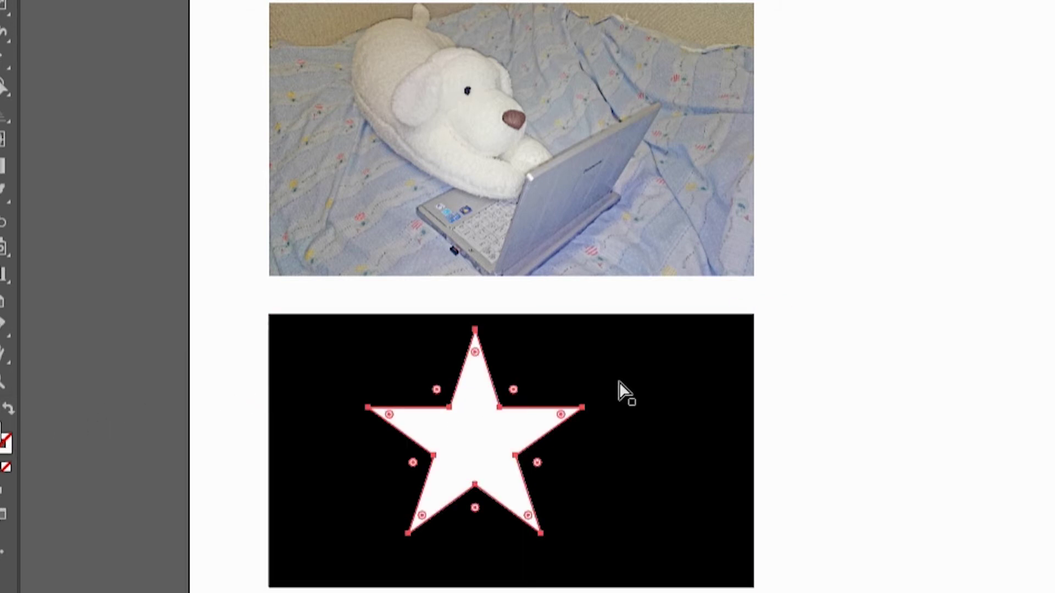
Select the white star artwork together with the dog-and-laptop photo.
{"action": "left_click", "coordinate": [721, 367]}
{"action": "left_click", "coordinate": [963, 350]}
{"action": "left_click", "coordinate": [642, 348]}
{"action": "scroll", "coordinate": [893, 351], "scroll_direction": "down", "scroll_amount": 5}
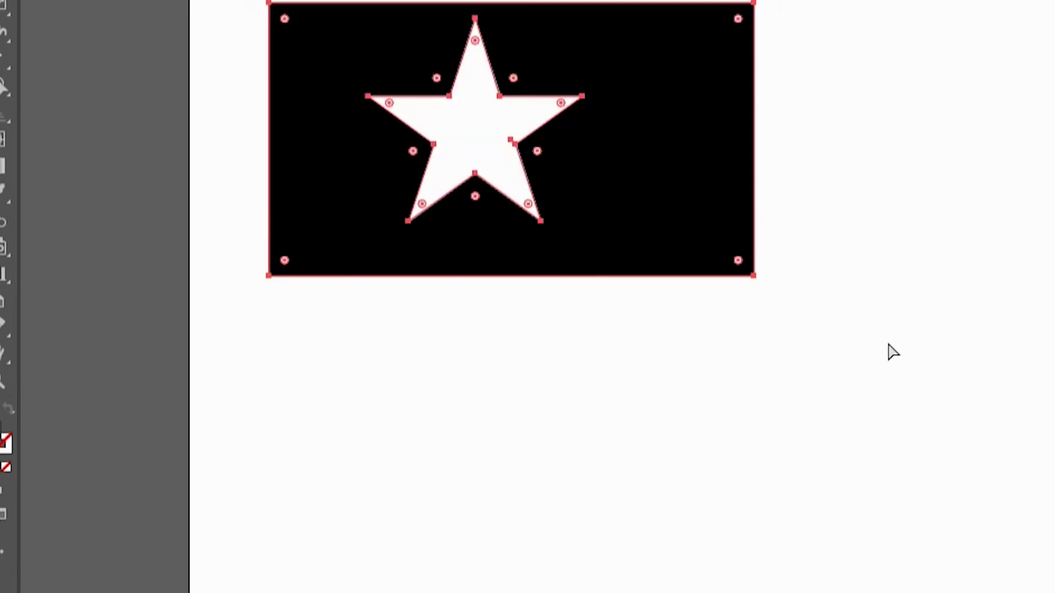
{"action": "left_click", "coordinate": [890, 351]}
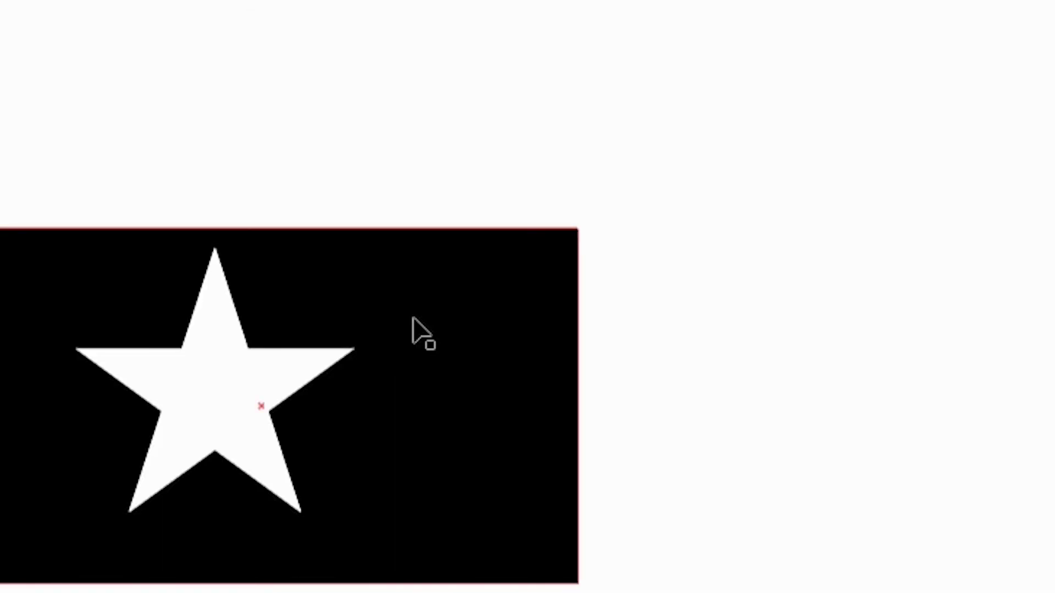
{"action": "left_click", "coordinate": [198, 318]}
{"action": "left_click", "coordinate": [306, 387], "text": "shift"}
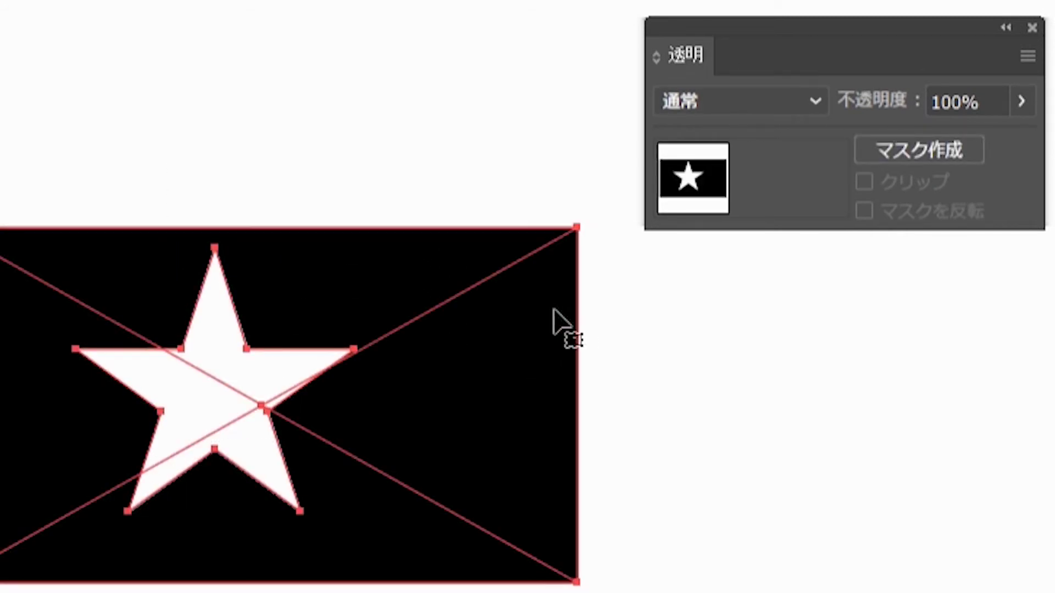
Make an opacity mask from the star and invert it so the photo surrounds the star.
{"action": "left_click", "coordinate": [942, 136]}
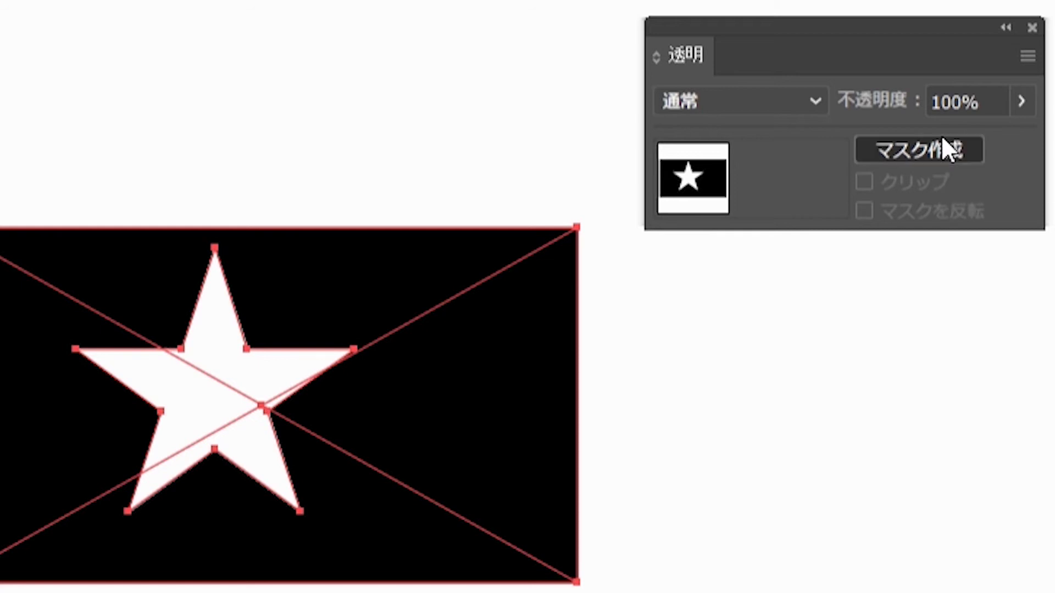
{"action": "left_click", "coordinate": [708, 477]}
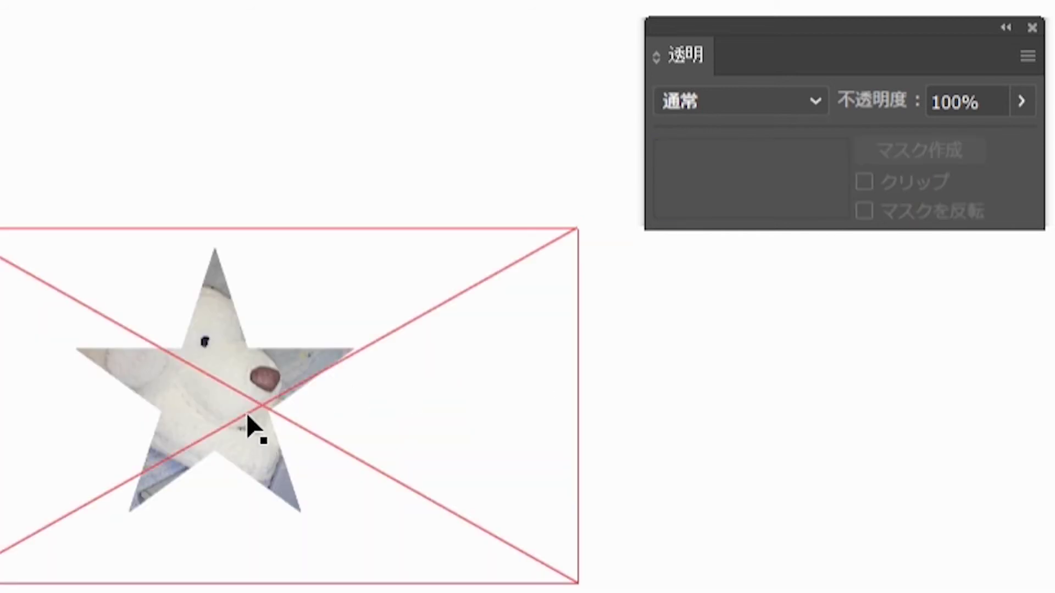
{"action": "left_click", "coordinate": [370, 285]}
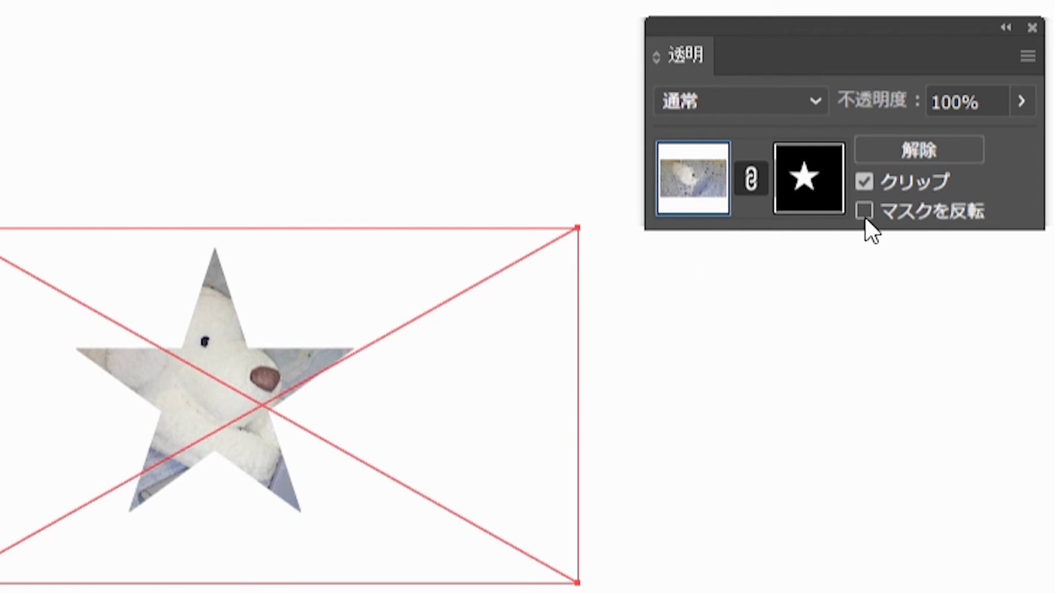
{"action": "left_click", "coordinate": [899, 207]}
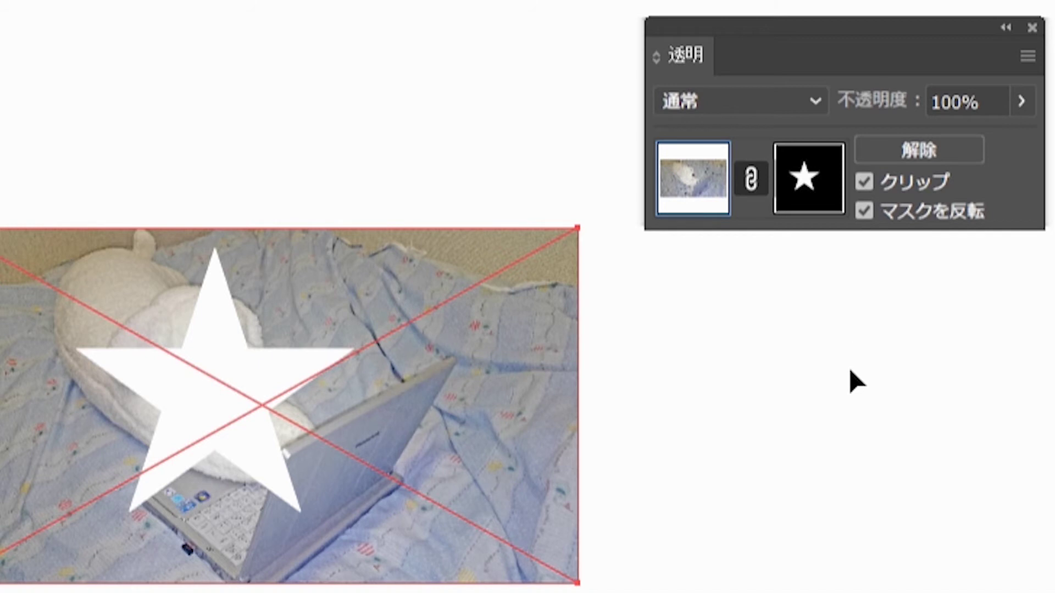
{"action": "left_click", "coordinate": [923, 368]}
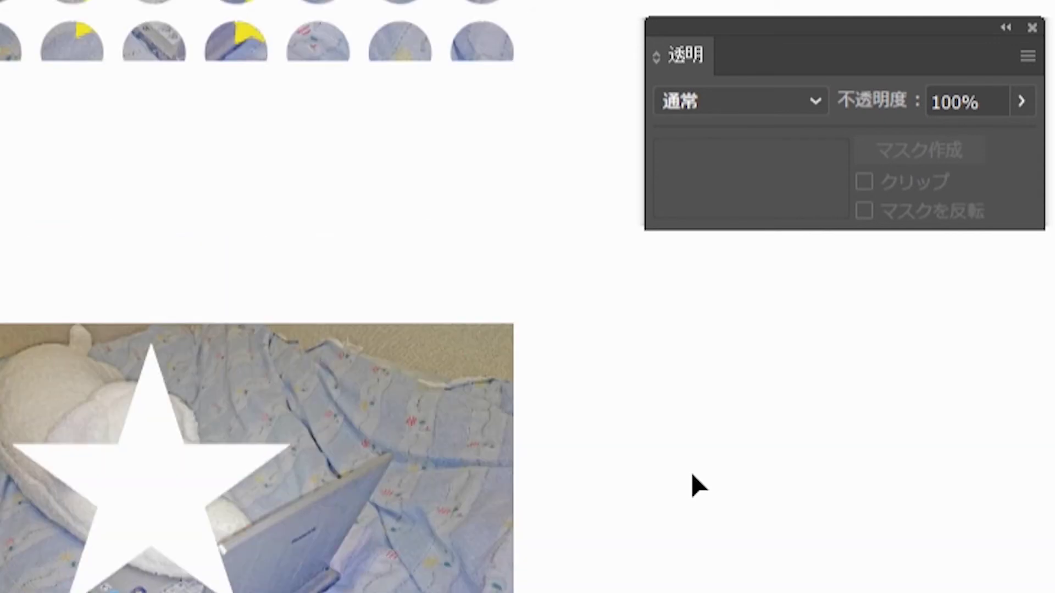
{"action": "left_click", "coordinate": [447, 471]}
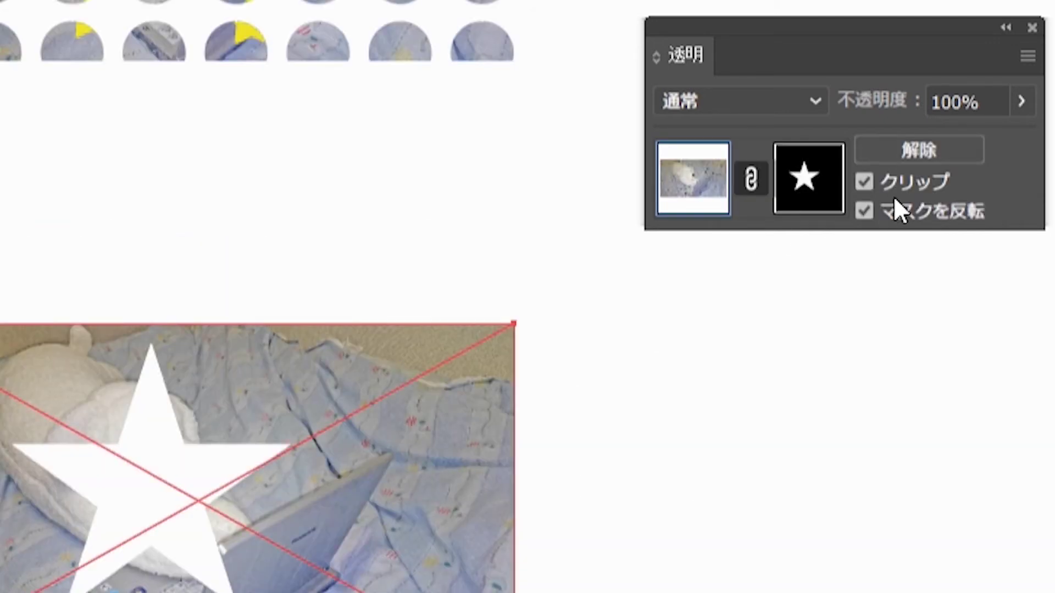
{"action": "left_click", "coordinate": [908, 206]}
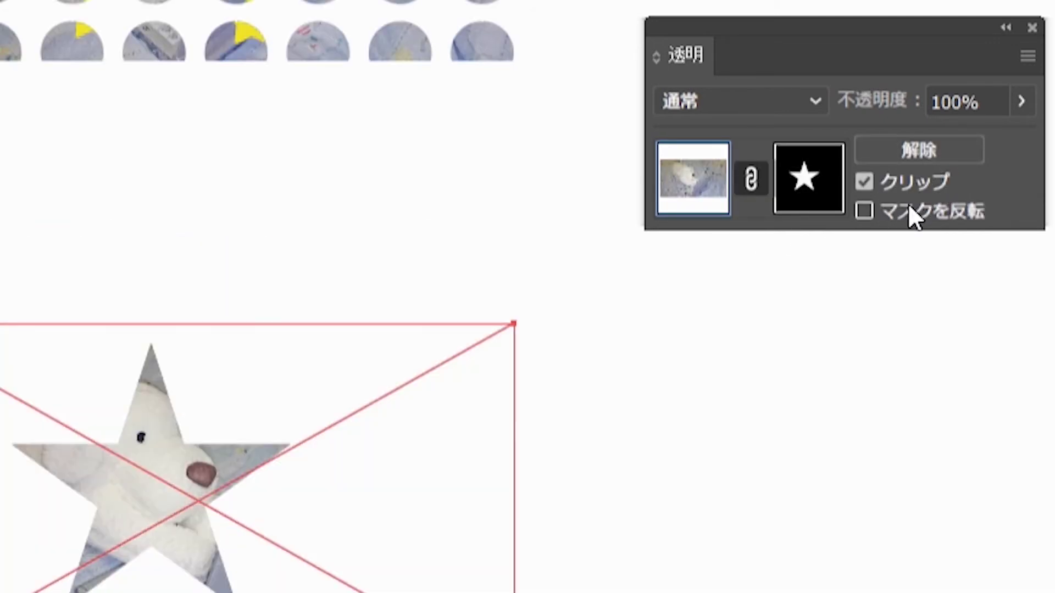
{"action": "left_click", "coordinate": [908, 206]}
{"action": "left_click", "coordinate": [909, 207]}
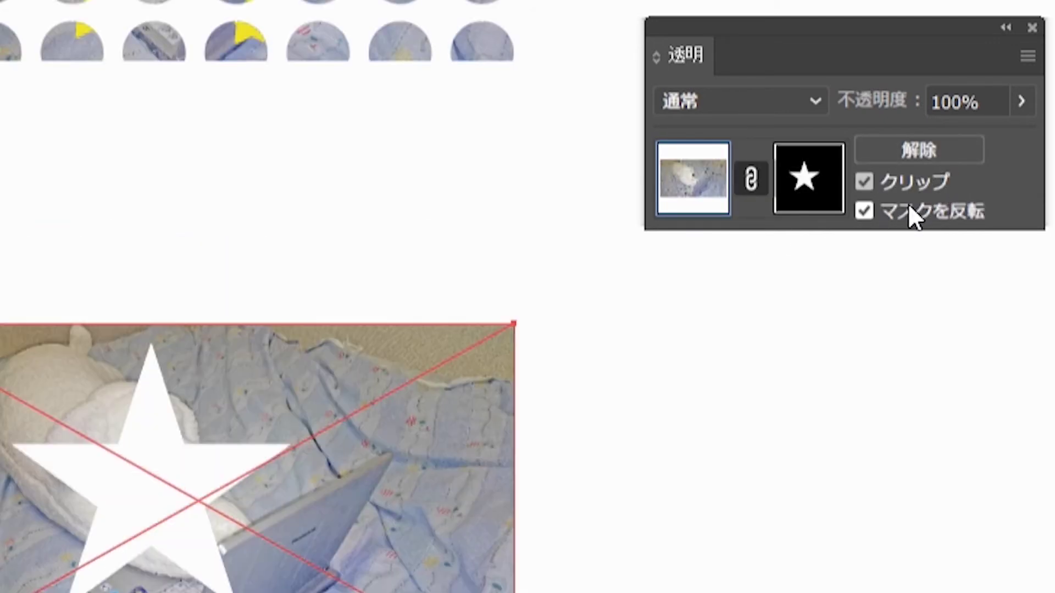
{"action": "left_click", "coordinate": [935, 149]}
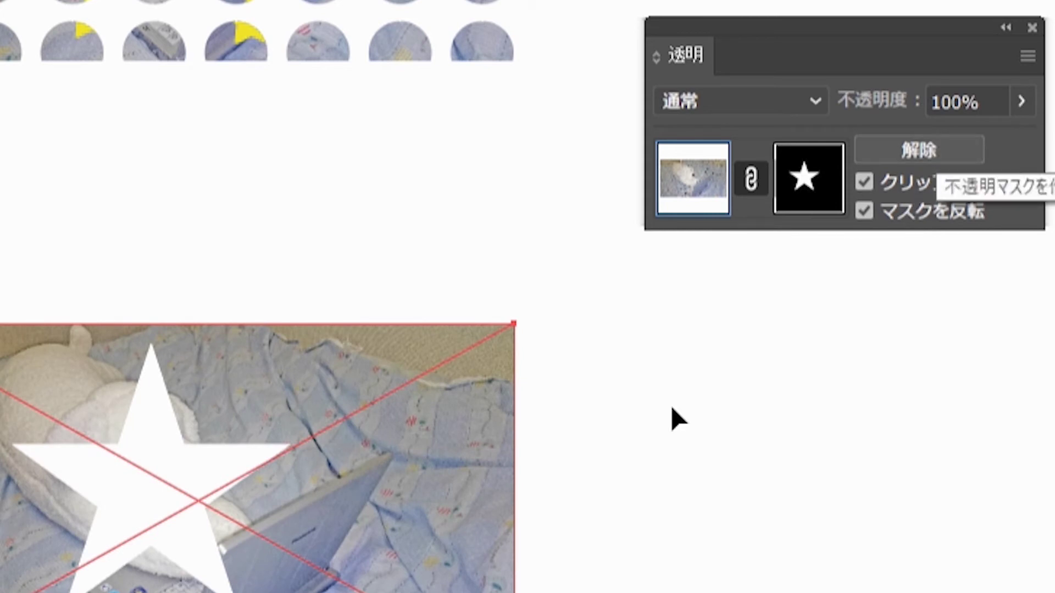
{"action": "key", "text": "ctrl+z"}
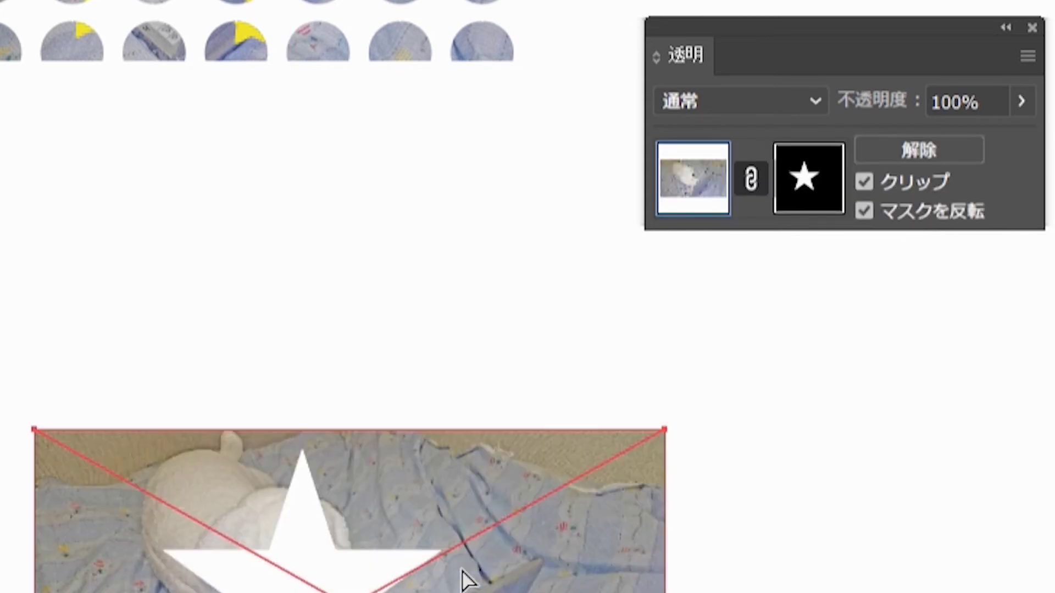
{"action": "left_click_drag", "start_coordinate": [378, 508], "coordinate": [271, 341]}
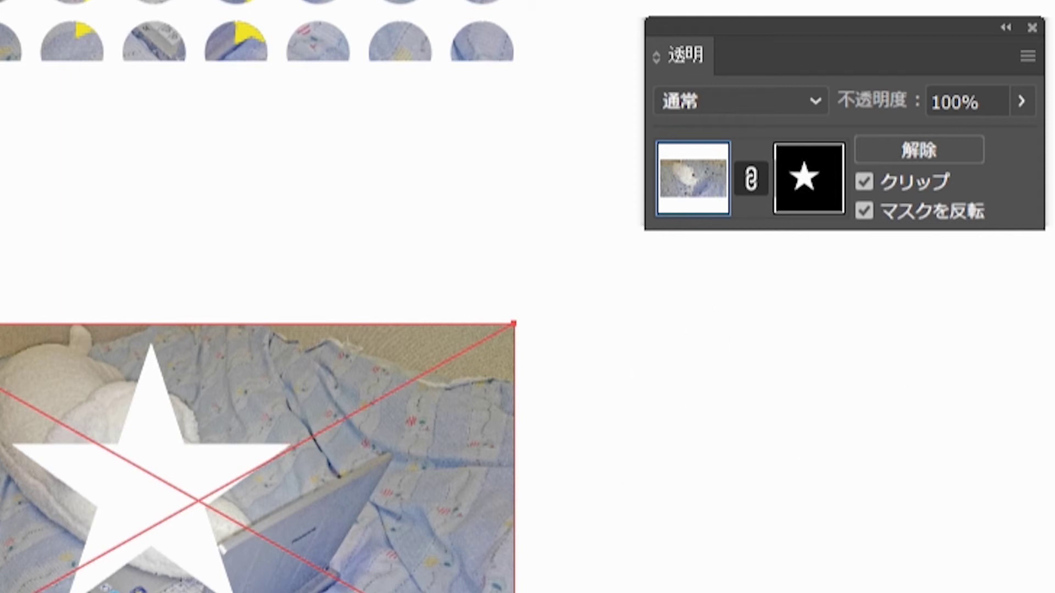
{"action": "scroll", "coordinate": [328, 190], "scroll_direction": "down", "scroll_amount": 5}
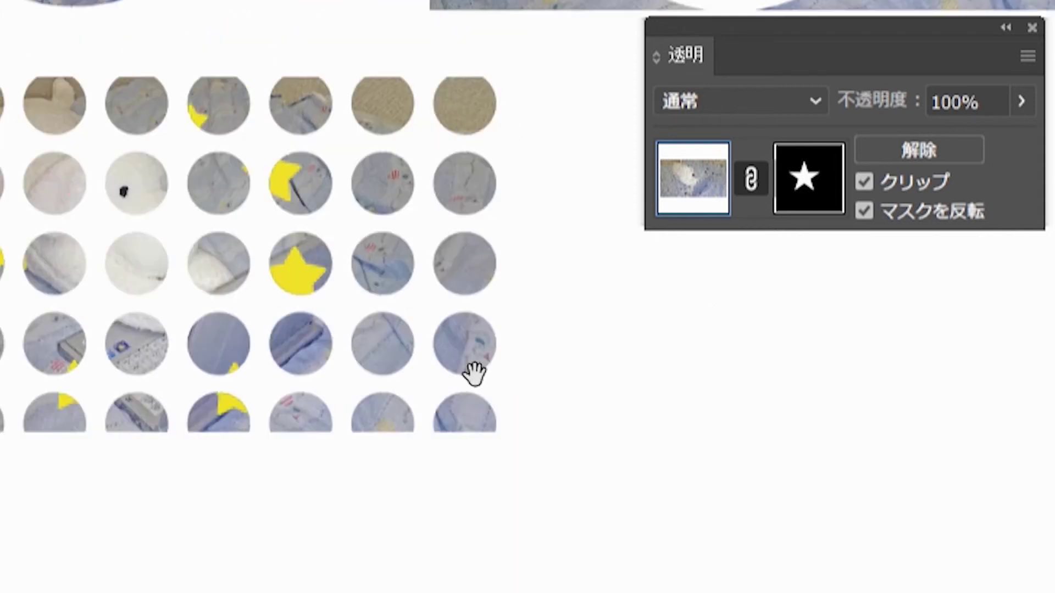
Bring the circle-masked examples into view, then try moving the upper image and undo it.
{"action": "scroll", "coordinate": [494, 302], "scroll_direction": "up", "scroll_amount": 1}
{"action": "left_click_drag", "start_coordinate": [495, 302], "coordinate": [276, 179]}
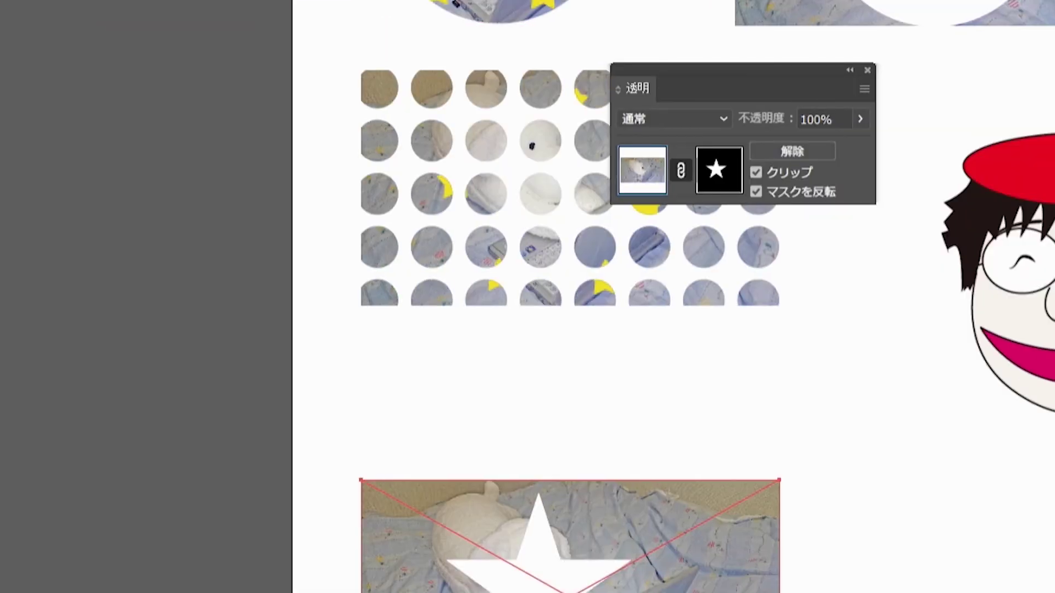
{"action": "key", "text": "ctrl+z"}
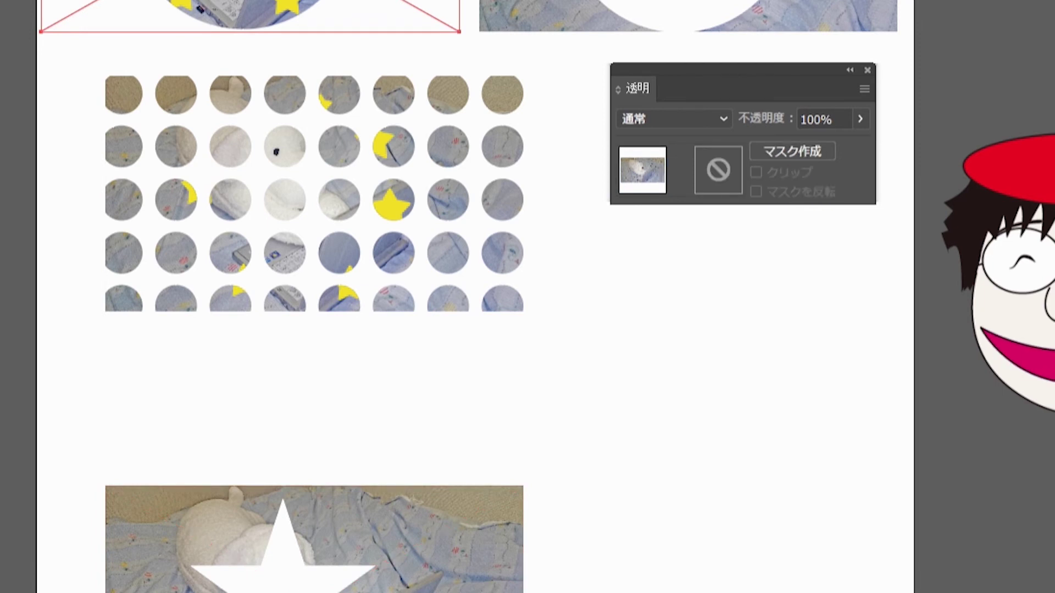
{"action": "left_click_drag", "start_coordinate": [251, 17], "coordinate": [231, 0]}
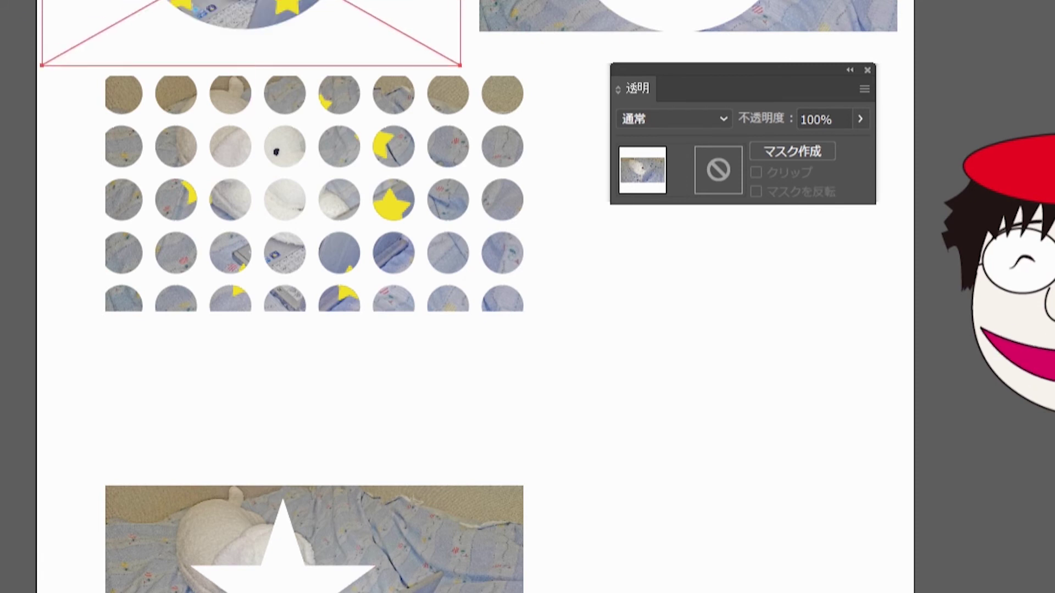
{"action": "left_click_drag", "start_coordinate": [230, 0], "coordinate": [251, 29]}
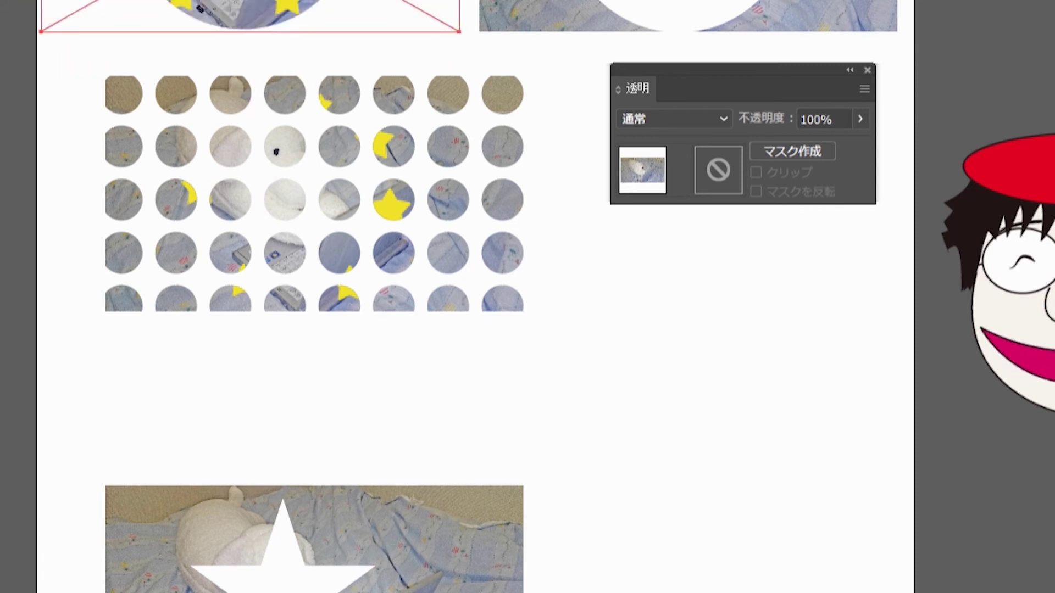
{"action": "key", "text": "ctrl+z"}
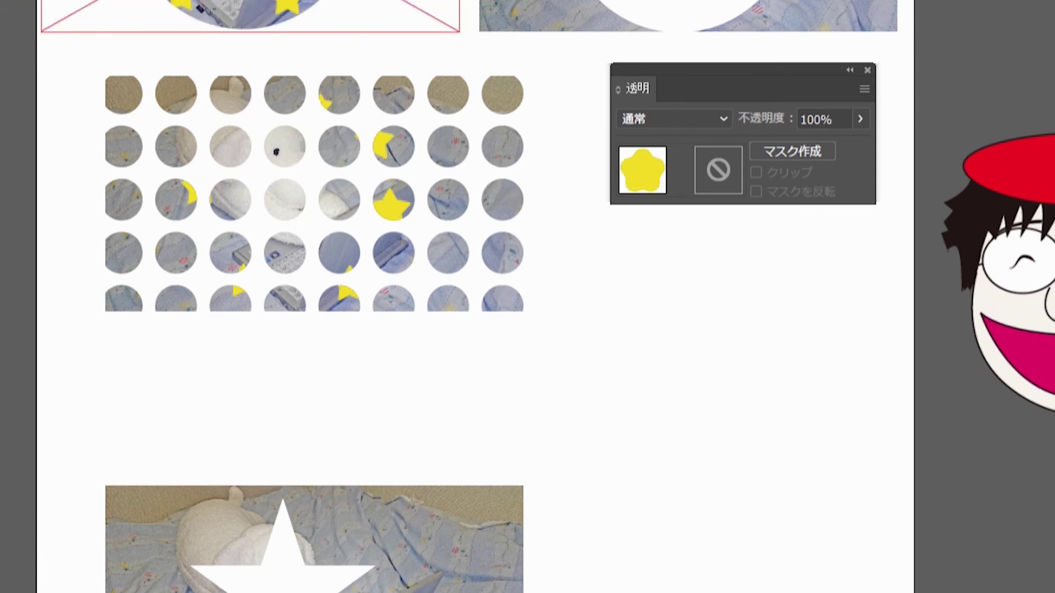
Deselect everything and select the star-masked dog photo to show its mask settings.
{"action": "key", "text": "ctrl+shift+a"}
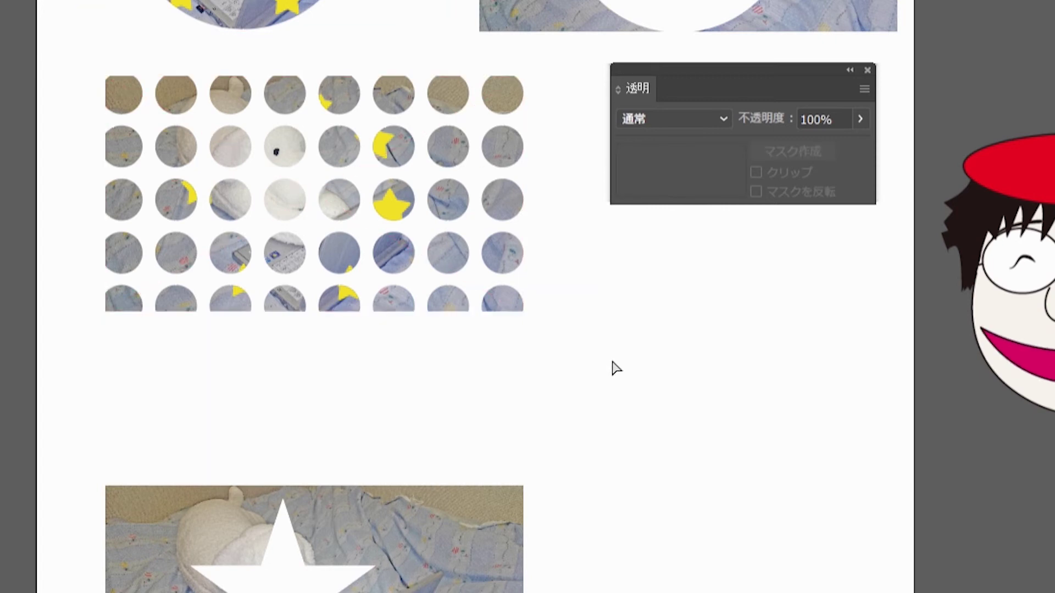
{"action": "scroll", "coordinate": [588, 333], "scroll_direction": "down", "scroll_amount": 3}
{"action": "scroll", "coordinate": [588, 306], "scroll_direction": "up", "scroll_amount": 1}
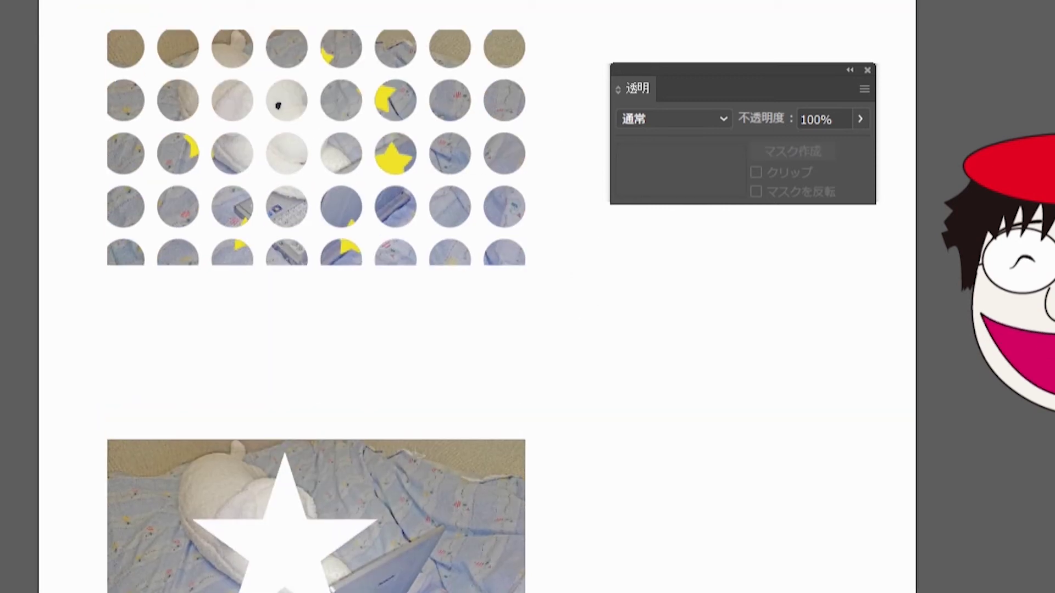
{"action": "left_click", "coordinate": [400, 121]}
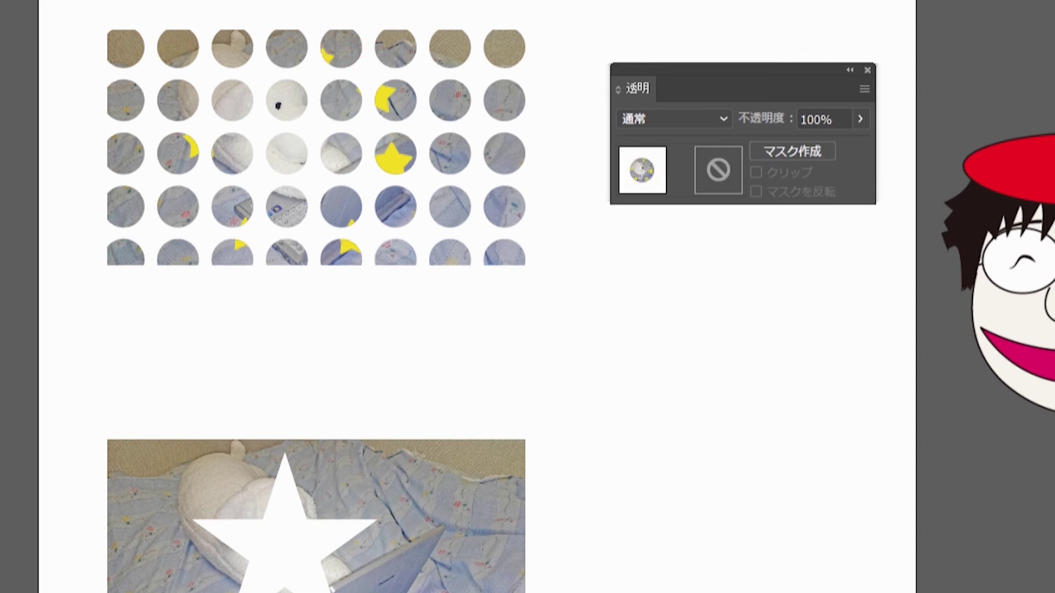
{"action": "left_click", "coordinate": [329, 123]}
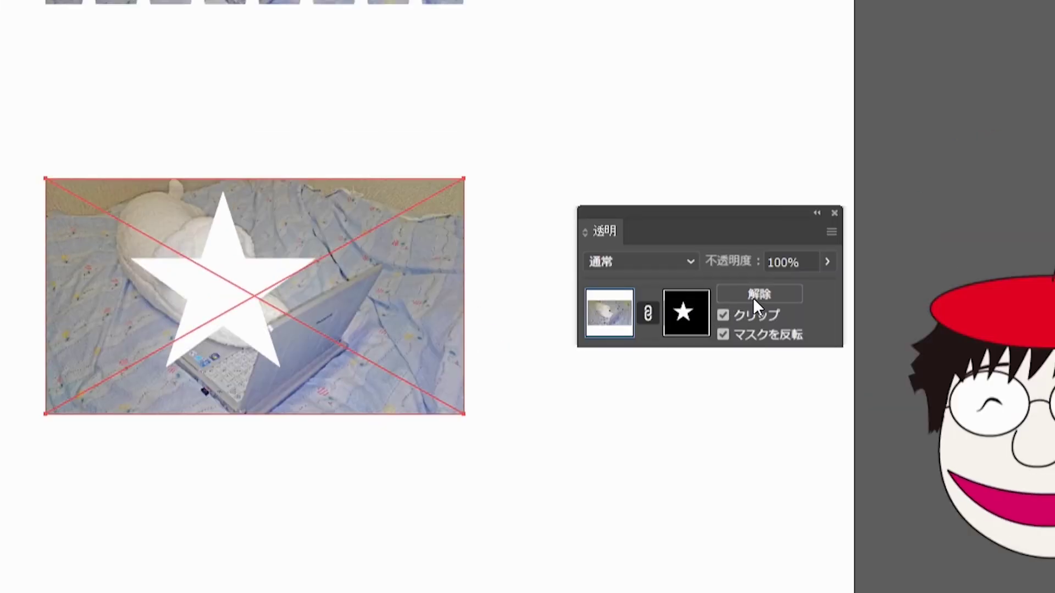
Release the star opacity mask and test moving the star rectangle off the photo, then undo.
{"action": "left_click", "coordinate": [758, 295]}
{"action": "left_click", "coordinate": [419, 436]}
{"action": "left_click", "coordinate": [353, 259]}
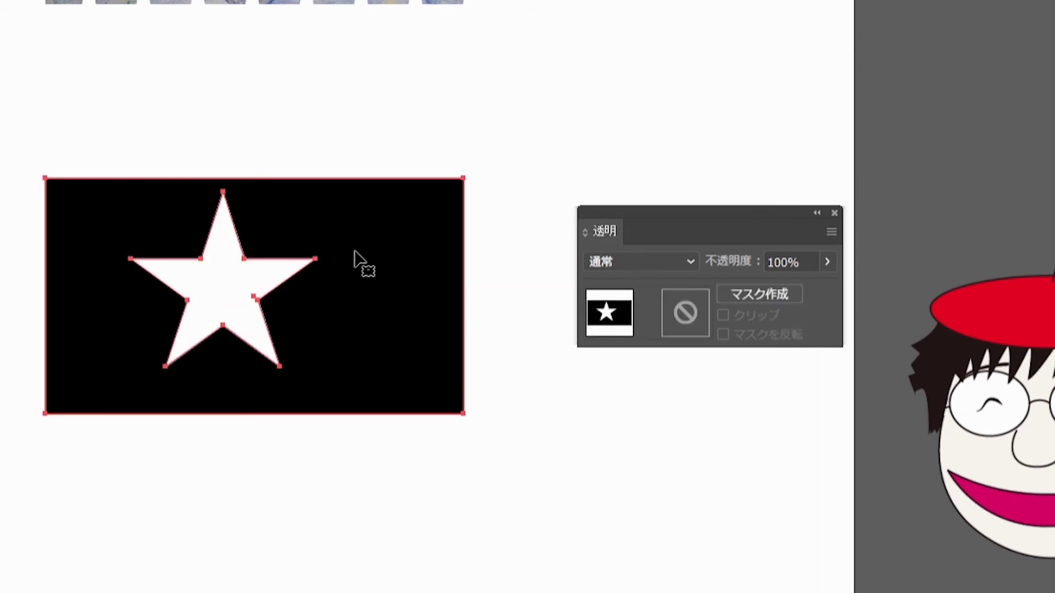
{"action": "left_click_drag", "start_coordinate": [353, 259], "coordinate": [353, 565]}
{"action": "key", "text": "ctrl+z"}
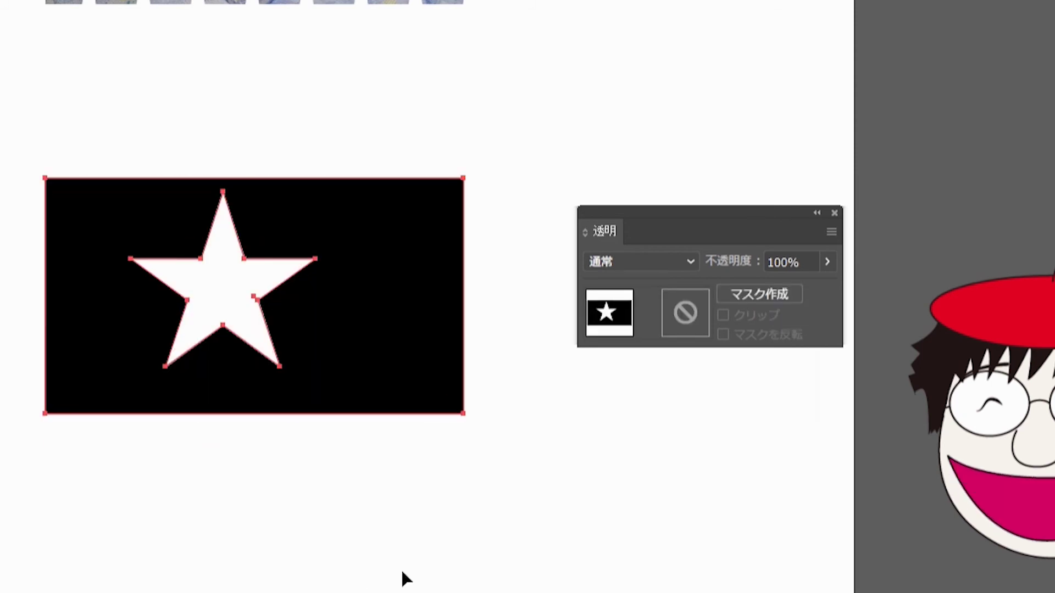
Re-mask the photo with the star rectangle and set Invert Mask on.
{"action": "left_click", "coordinate": [426, 403]}
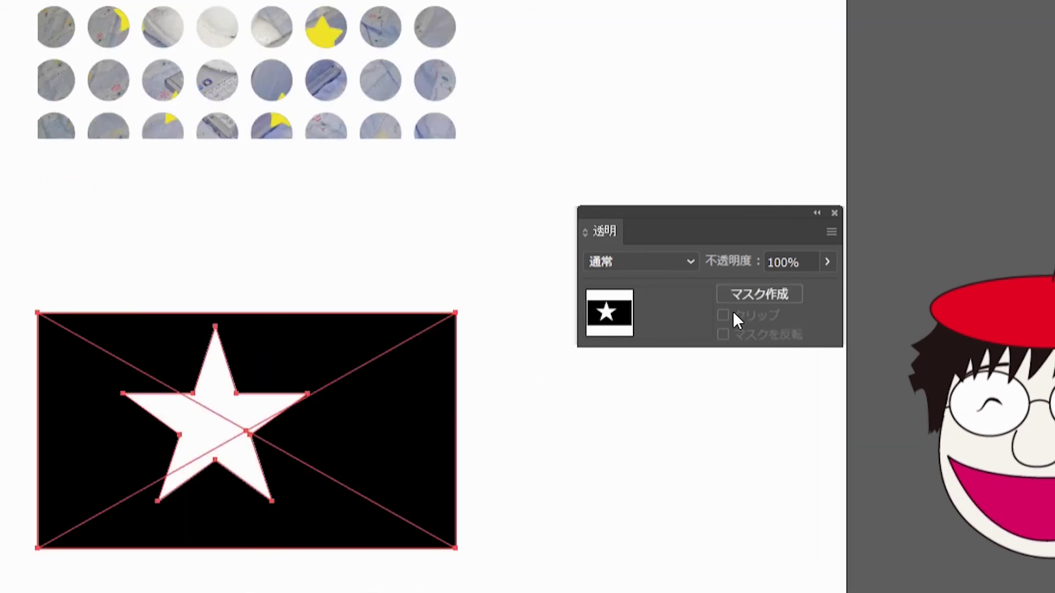
{"action": "left_click", "coordinate": [747, 296]}
{"action": "left_click", "coordinate": [747, 335]}
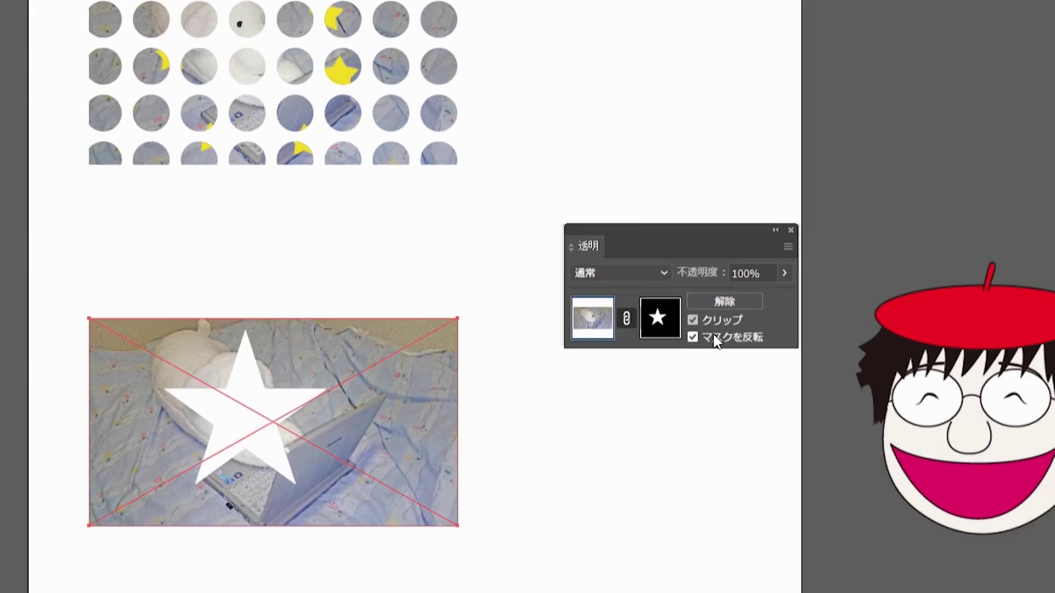
{"action": "left_click", "coordinate": [692, 338]}
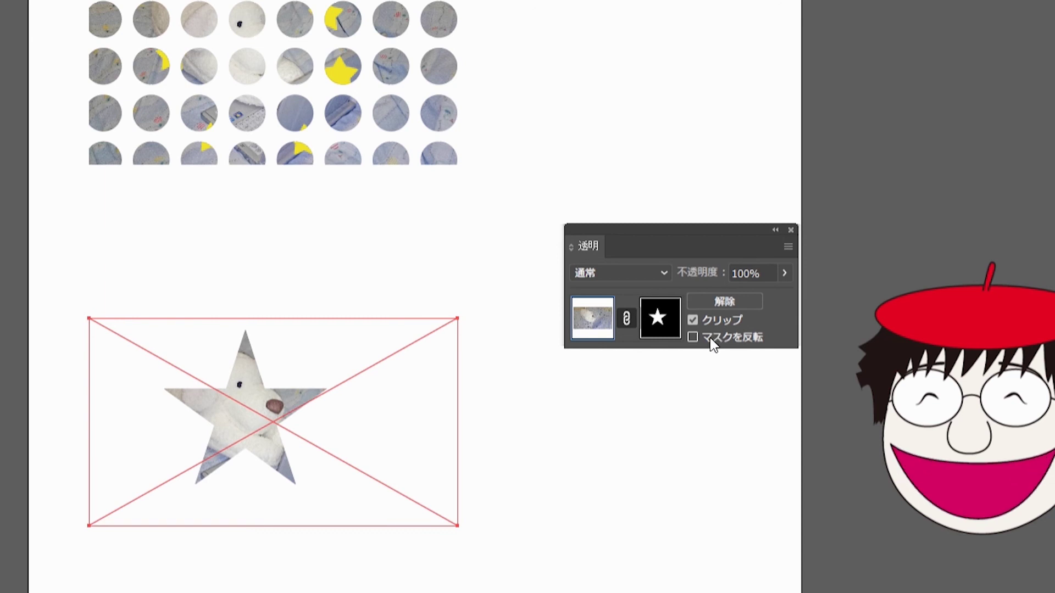
{"action": "left_click", "coordinate": [711, 344]}
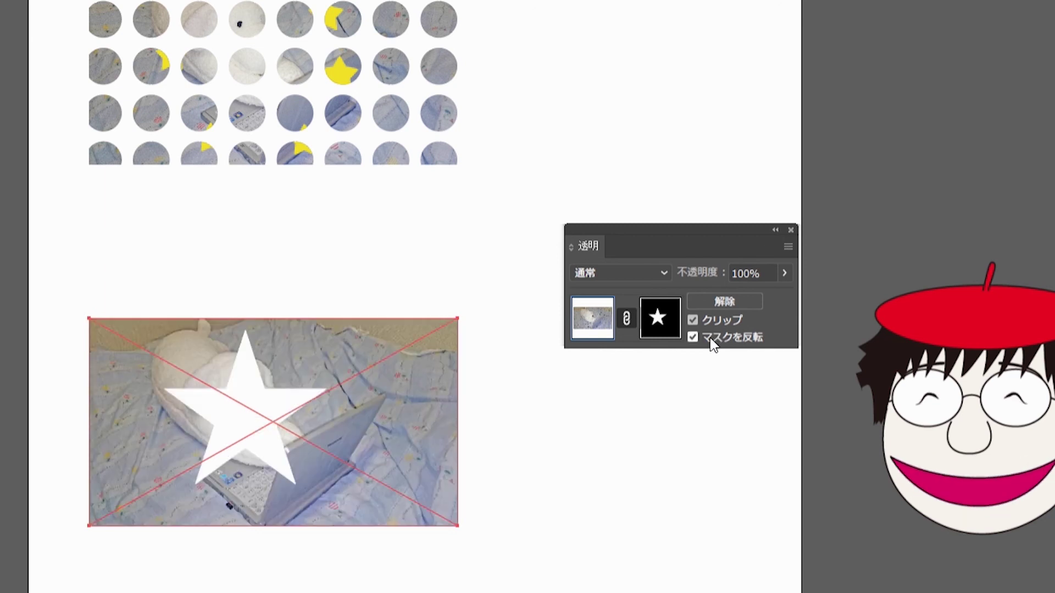
{"action": "left_click", "coordinate": [637, 453]}
{"action": "left_click_drag", "start_coordinate": [582, 438], "coordinate": [551, 516]}
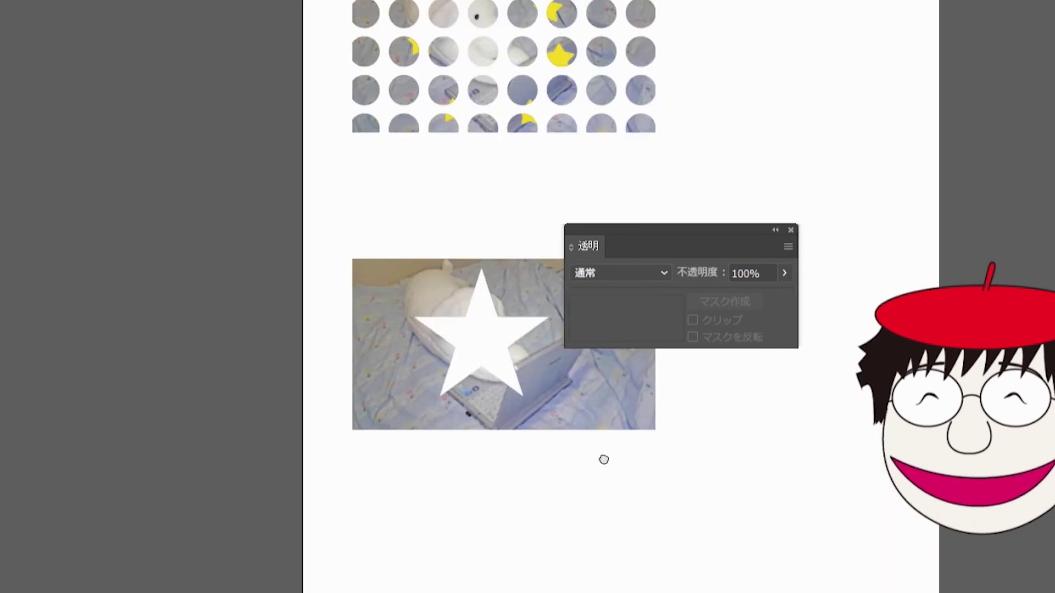
Turn off Invert Mask so the dog shows inside the star, then center the view on it.
{"action": "left_click", "coordinate": [367, 477]}
{"action": "left_click", "coordinate": [717, 345]}
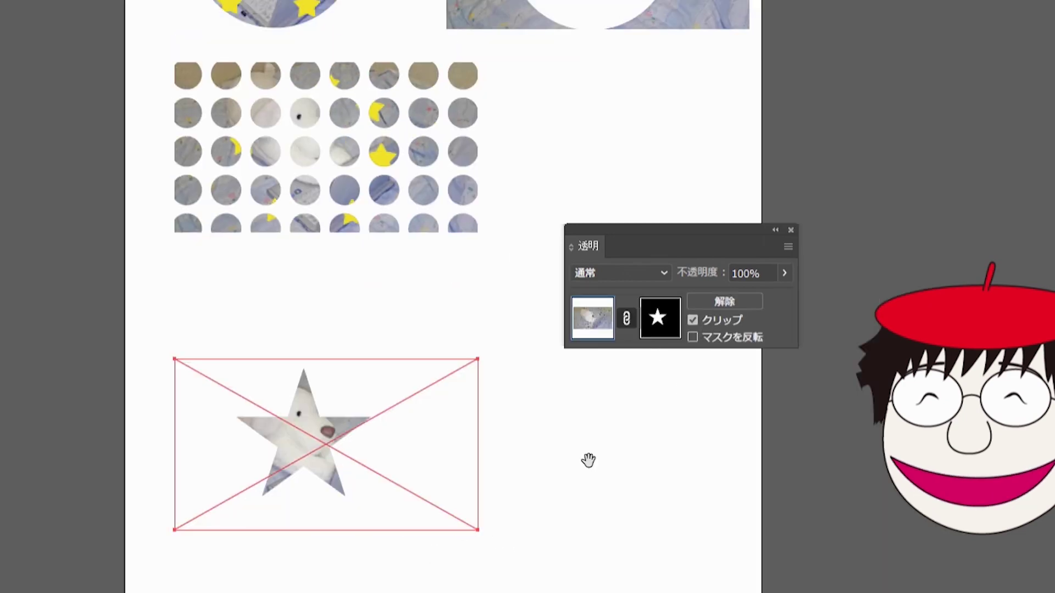
{"action": "left_click_drag", "start_coordinate": [588, 459], "coordinate": [500, 544]}
{"action": "left_click", "coordinate": [489, 507]}
{"action": "scroll", "coordinate": [489, 507], "scroll_direction": "down", "scroll_amount": 2}
{"action": "left_click_drag", "start_coordinate": [419, 536], "coordinate": [405, 334]}
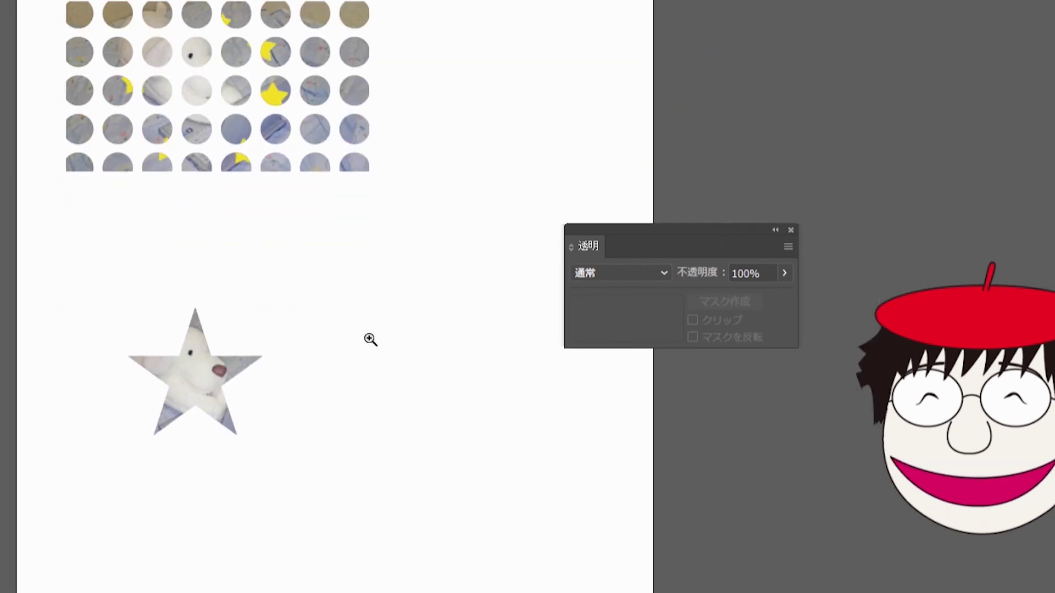
{"action": "scroll", "coordinate": [405, 440], "scroll_direction": "up", "scroll_amount": 2}
{"action": "scroll", "coordinate": [369, 445], "scroll_direction": "up", "scroll_amount": 1}
{"action": "left_click_drag", "start_coordinate": [369, 445], "coordinate": [418, 356]}
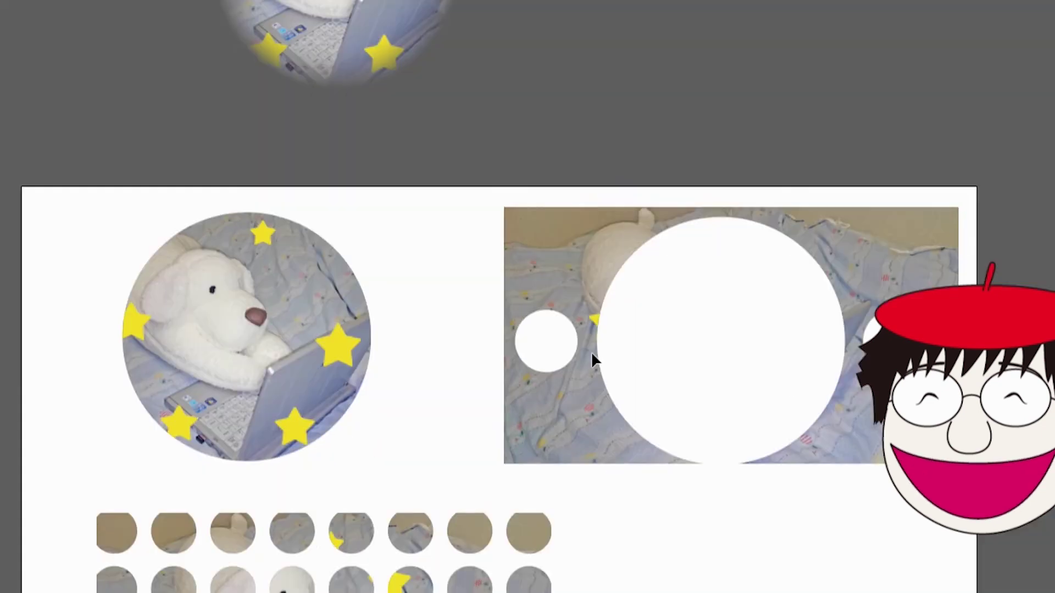
{"action": "left_click", "coordinate": [232, 374]}
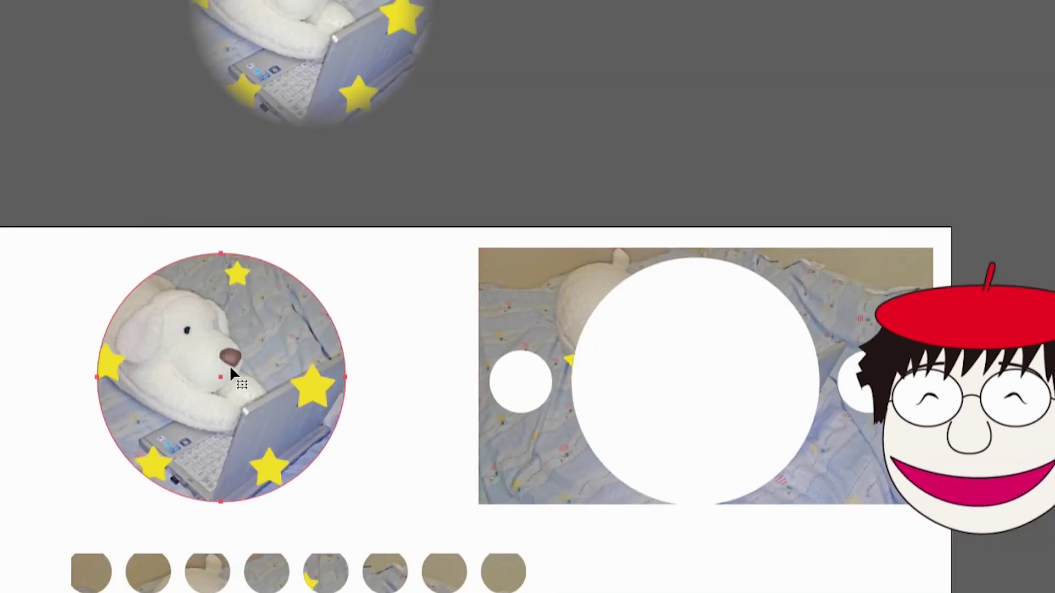
Release the circle clipping mask on the dog photo and make it again.
{"action": "right_click", "coordinate": [384, 312]}
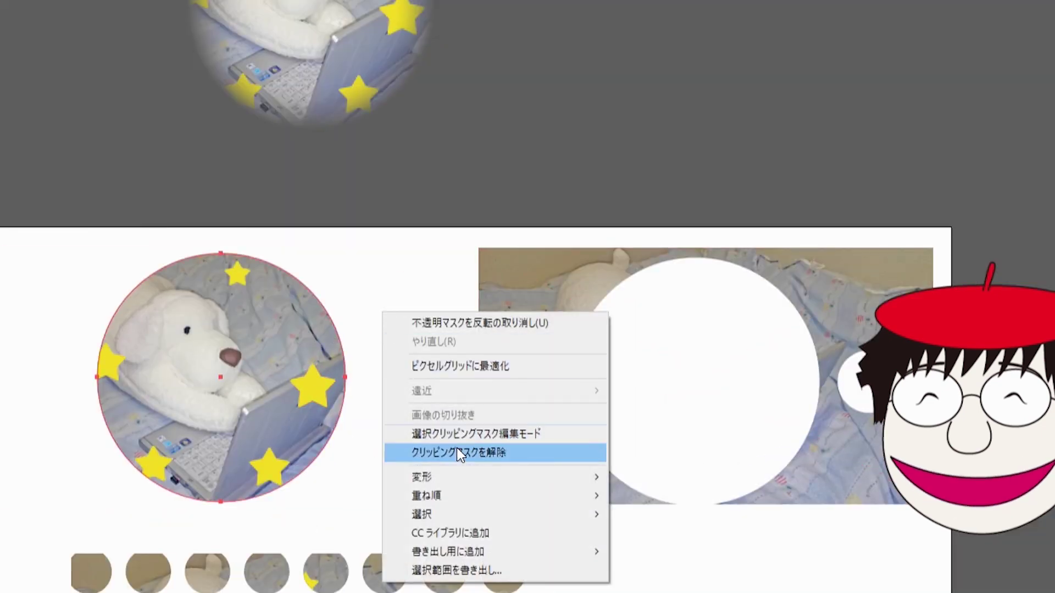
{"action": "left_click", "coordinate": [456, 447]}
{"action": "right_click", "coordinate": [396, 375]}
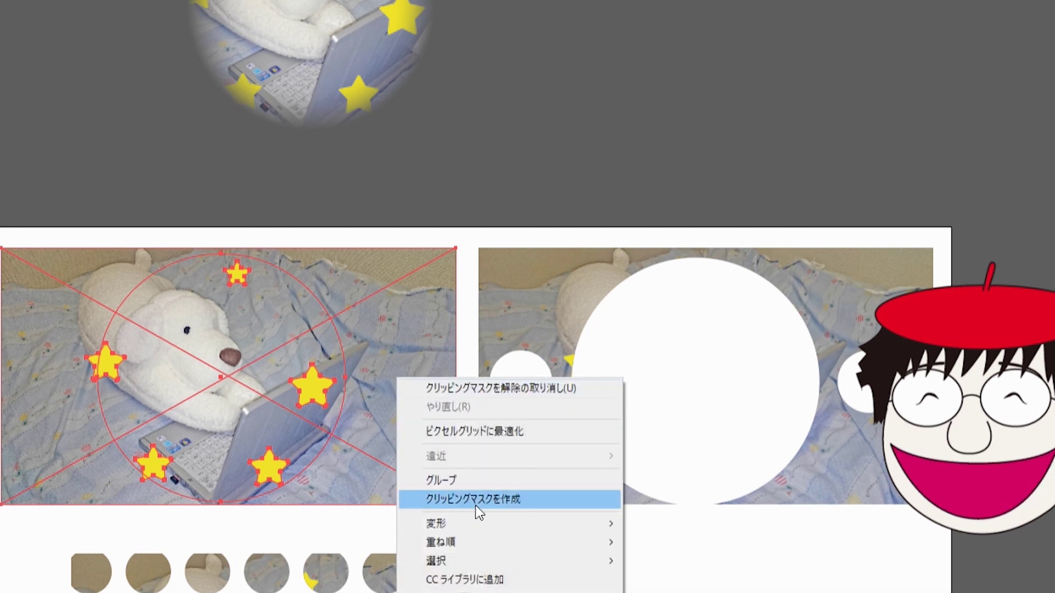
{"action": "left_click", "coordinate": [476, 501]}
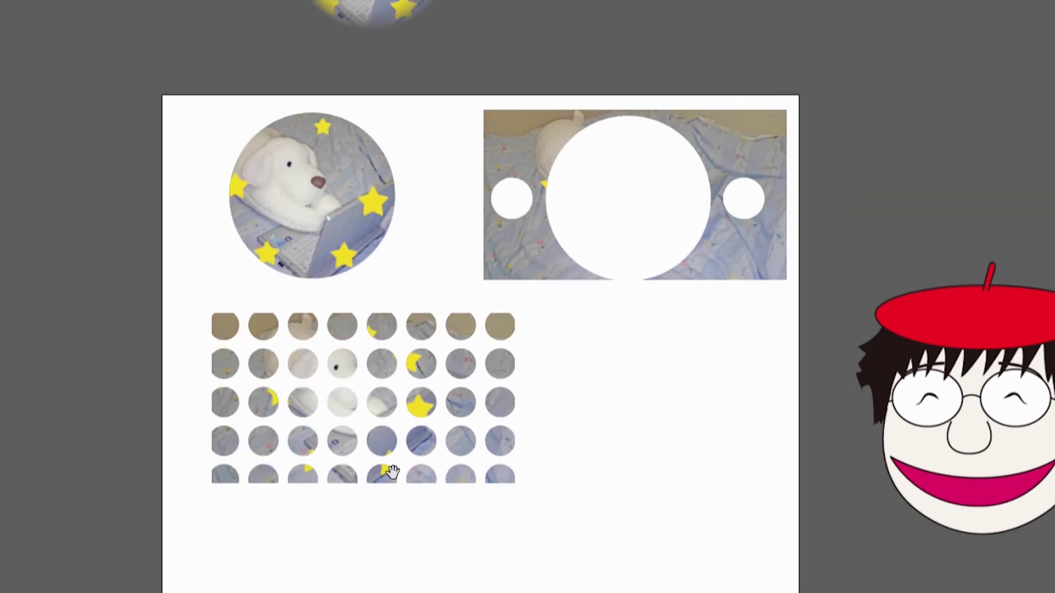
Select the grid of circle photos and zoom in on the top photos.
{"action": "left_click", "coordinate": [428, 480]}
{"action": "scroll", "coordinate": [503, 427], "scroll_direction": "down", "scroll_amount": 3}
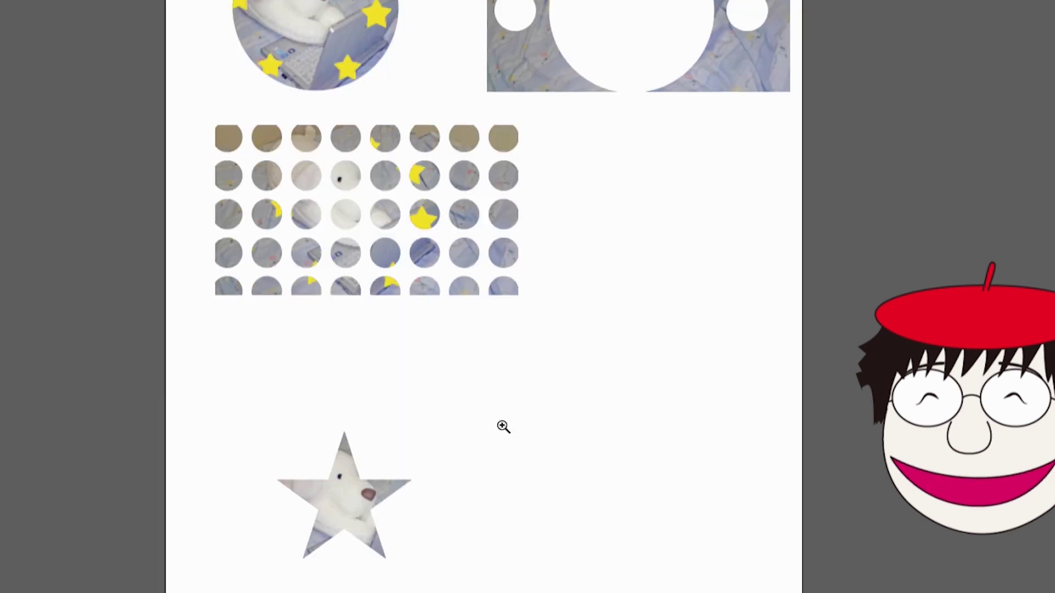
{"action": "scroll", "coordinate": [421, 145], "scroll_direction": "up", "scroll_amount": 5}
{"action": "left_click", "coordinate": [419, 389]}
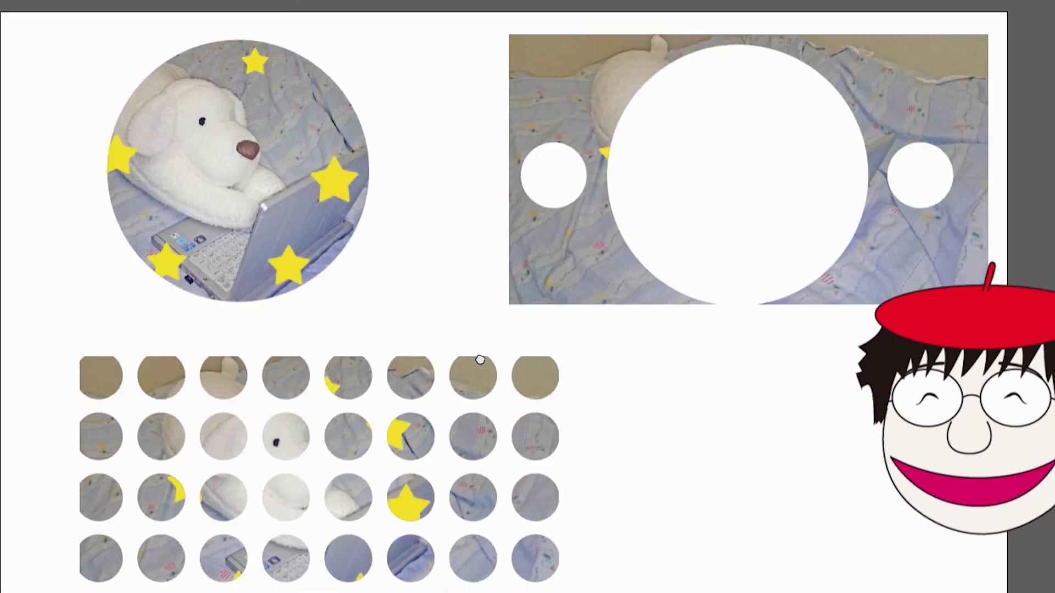